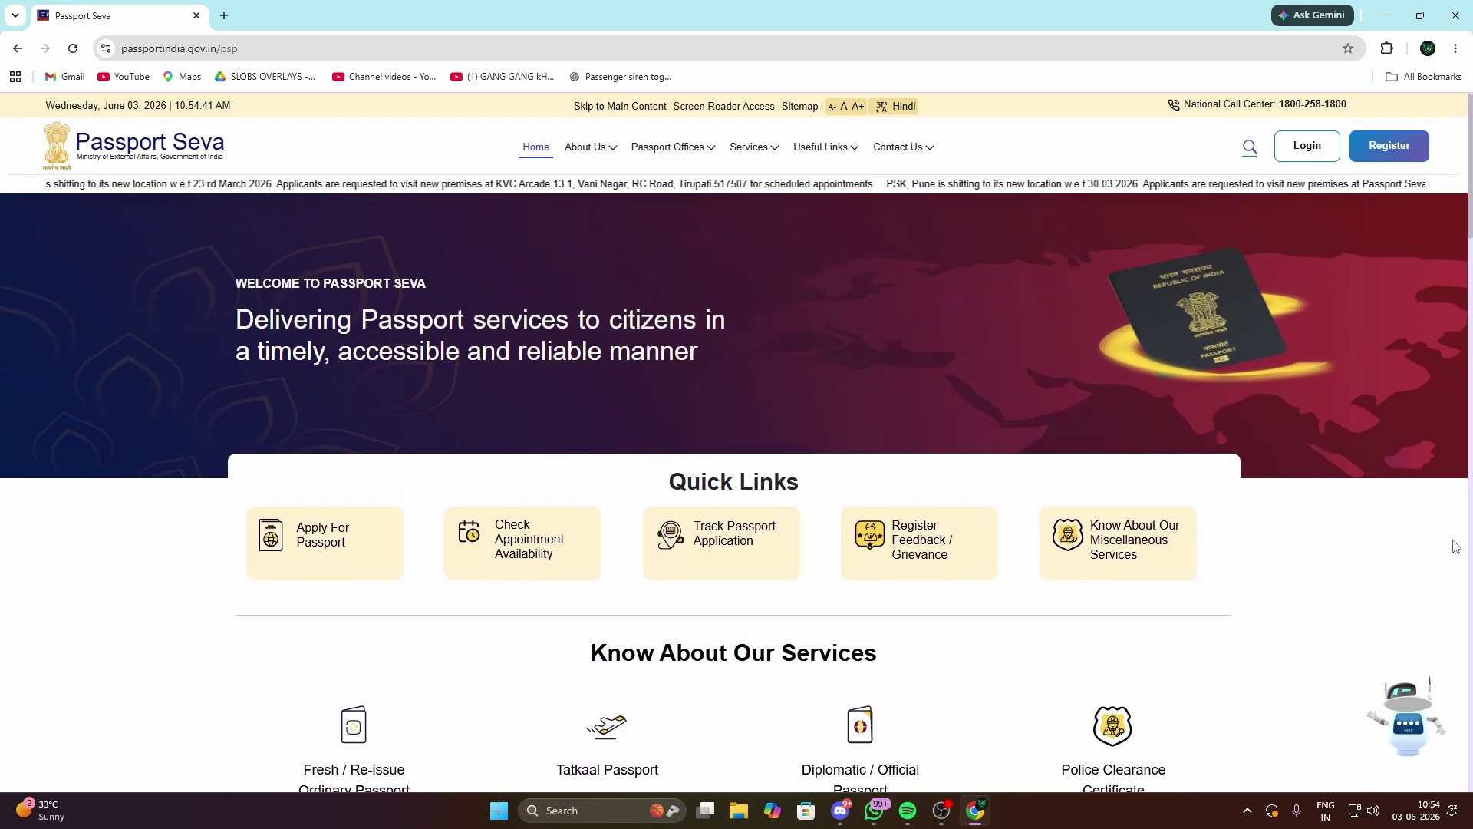
Step: Open the Passport Seva new-user registration form in a new tab
{"action": "scroll", "coordinate": [1456, 544], "scroll_direction": "down", "scroll_amount": 8}
{"action": "scroll", "coordinate": [1457, 543], "scroll_direction": "up", "scroll_amount": 10}
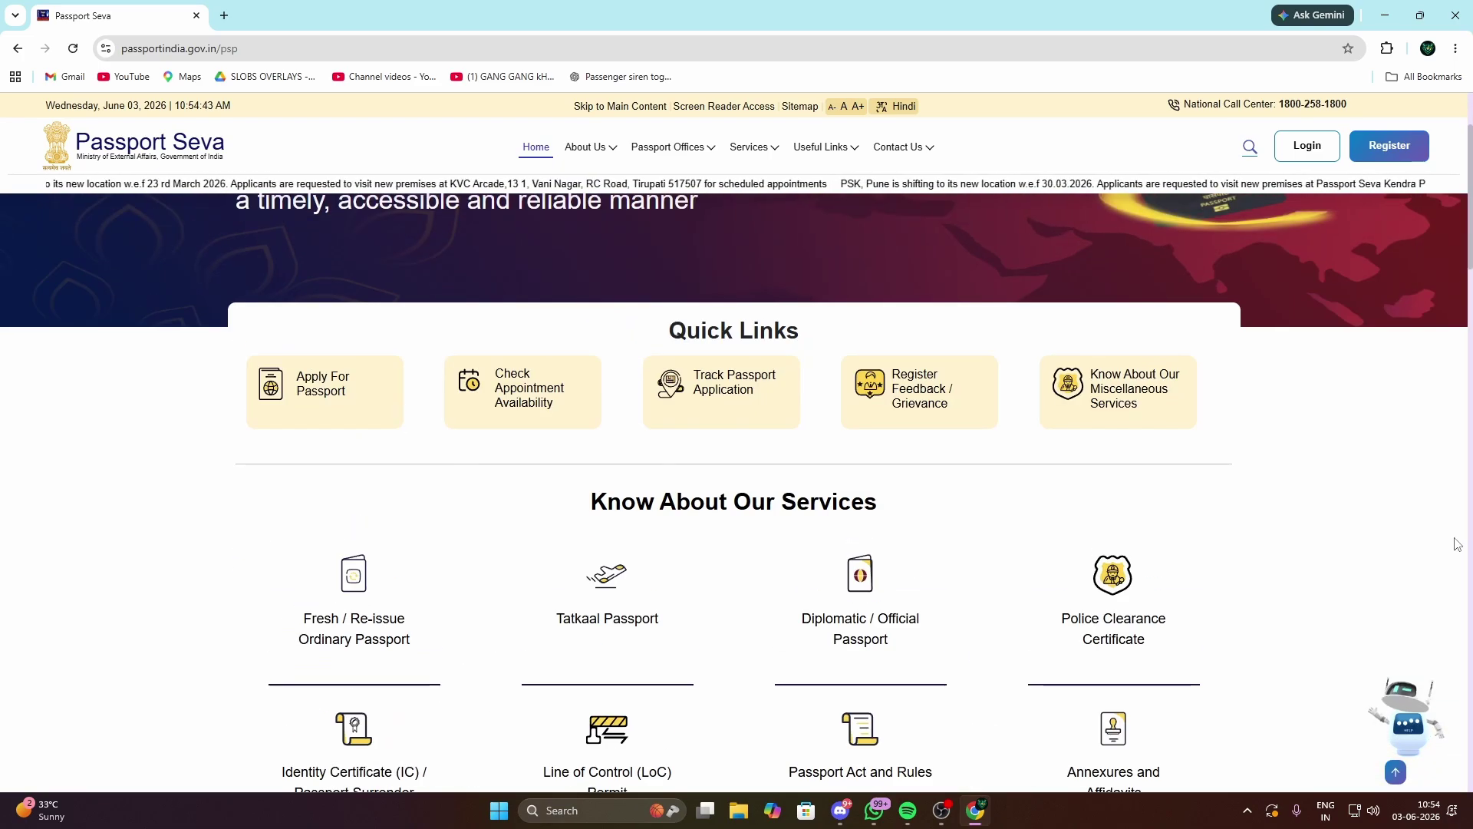
{"action": "left_click_drag", "start_coordinate": [241, 50], "coordinate": [116, 51]}
{"action": "left_click", "coordinate": [114, 523]}
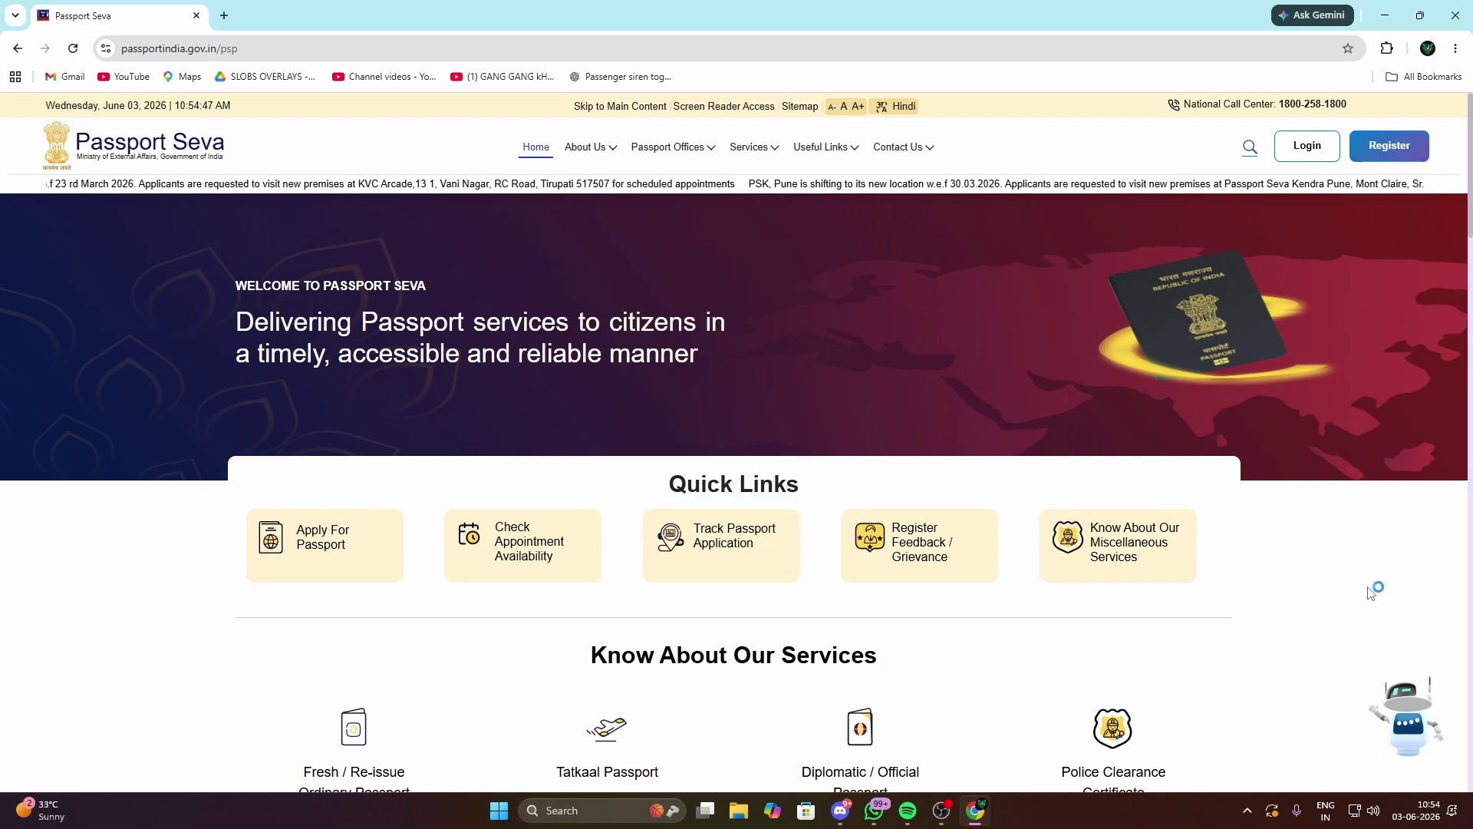
{"action": "scroll", "coordinate": [1368, 558], "scroll_direction": "down", "scroll_amount": 2}
{"action": "scroll", "coordinate": [1367, 559], "scroll_direction": "down", "scroll_amount": 3}
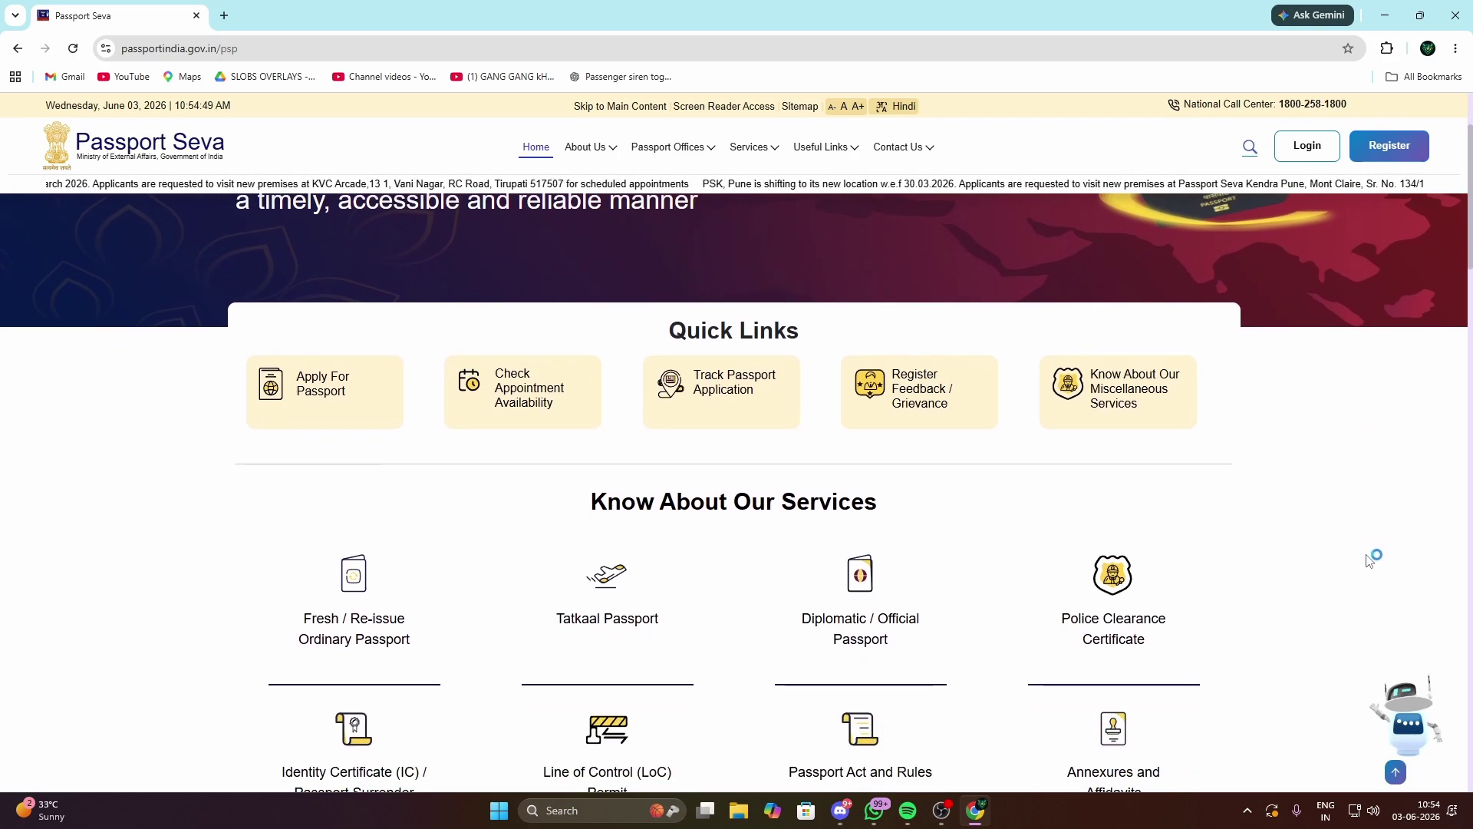
{"action": "scroll", "coordinate": [1419, 552], "scroll_direction": "up", "scroll_amount": 5}
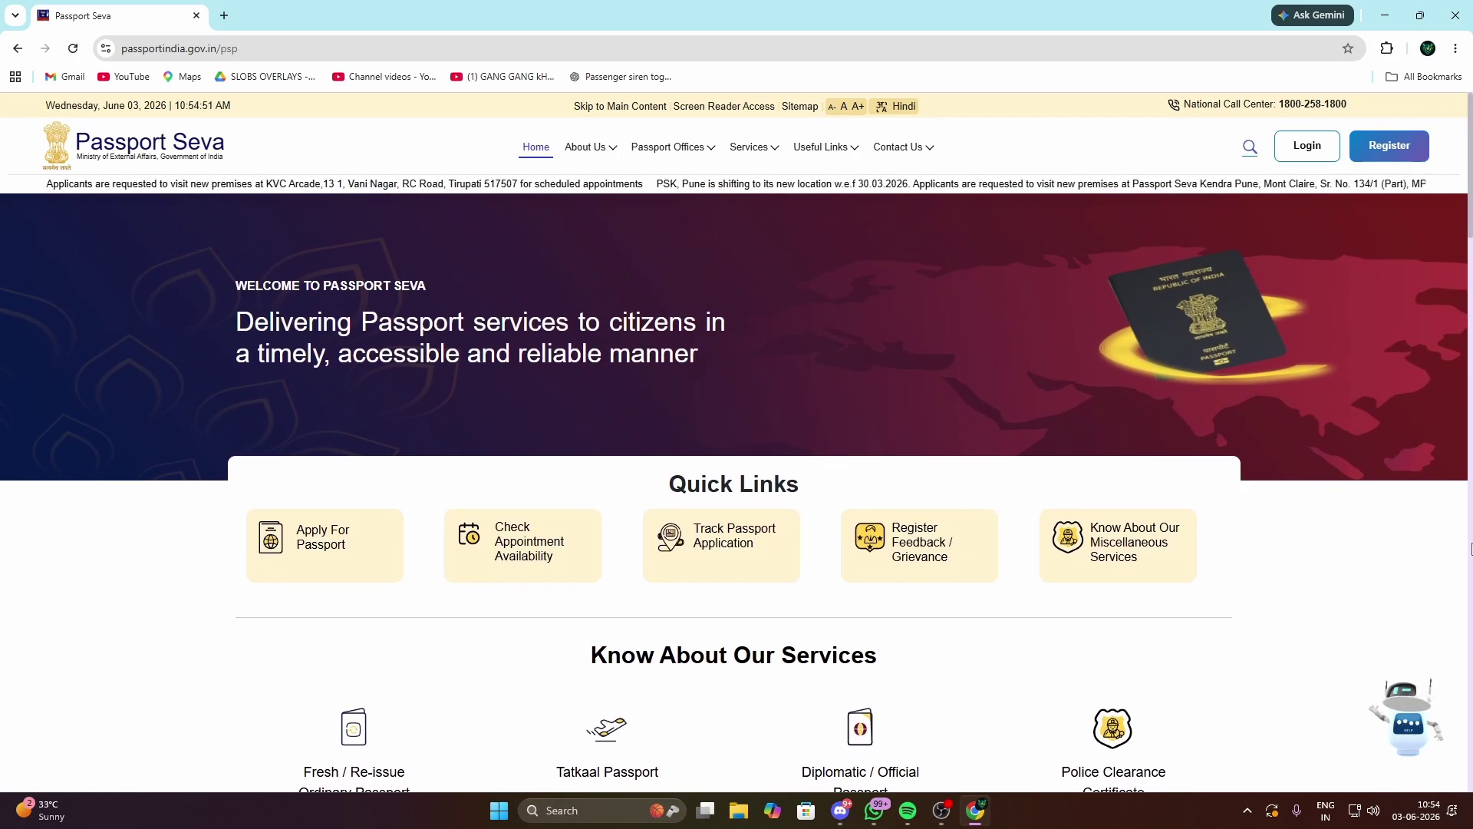
{"action": "left_click", "coordinate": [1387, 148]}
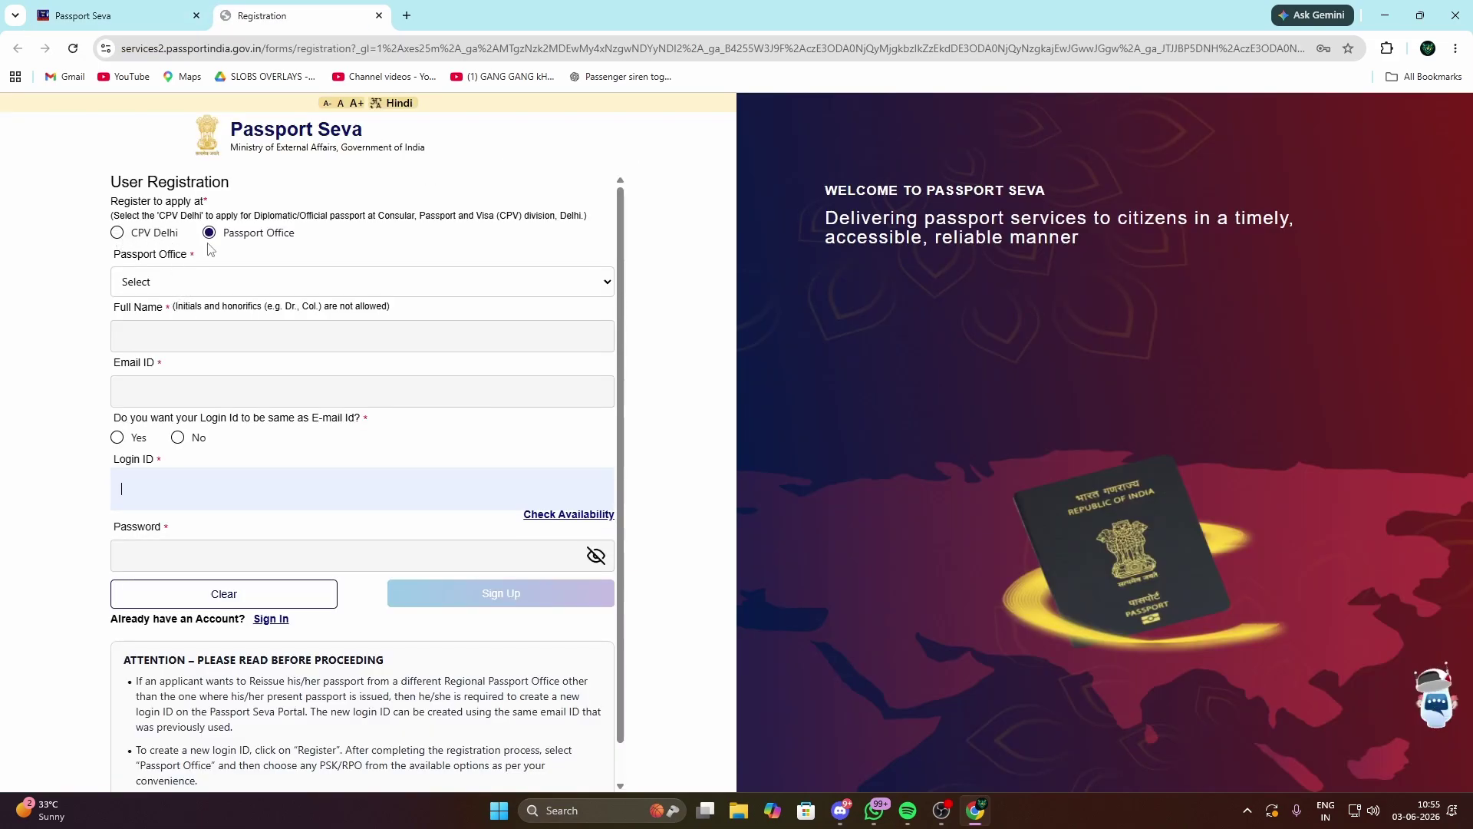
Step: Choose Ghaziabad from the Passport Office list
{"action": "left_click", "coordinate": [204, 281]}
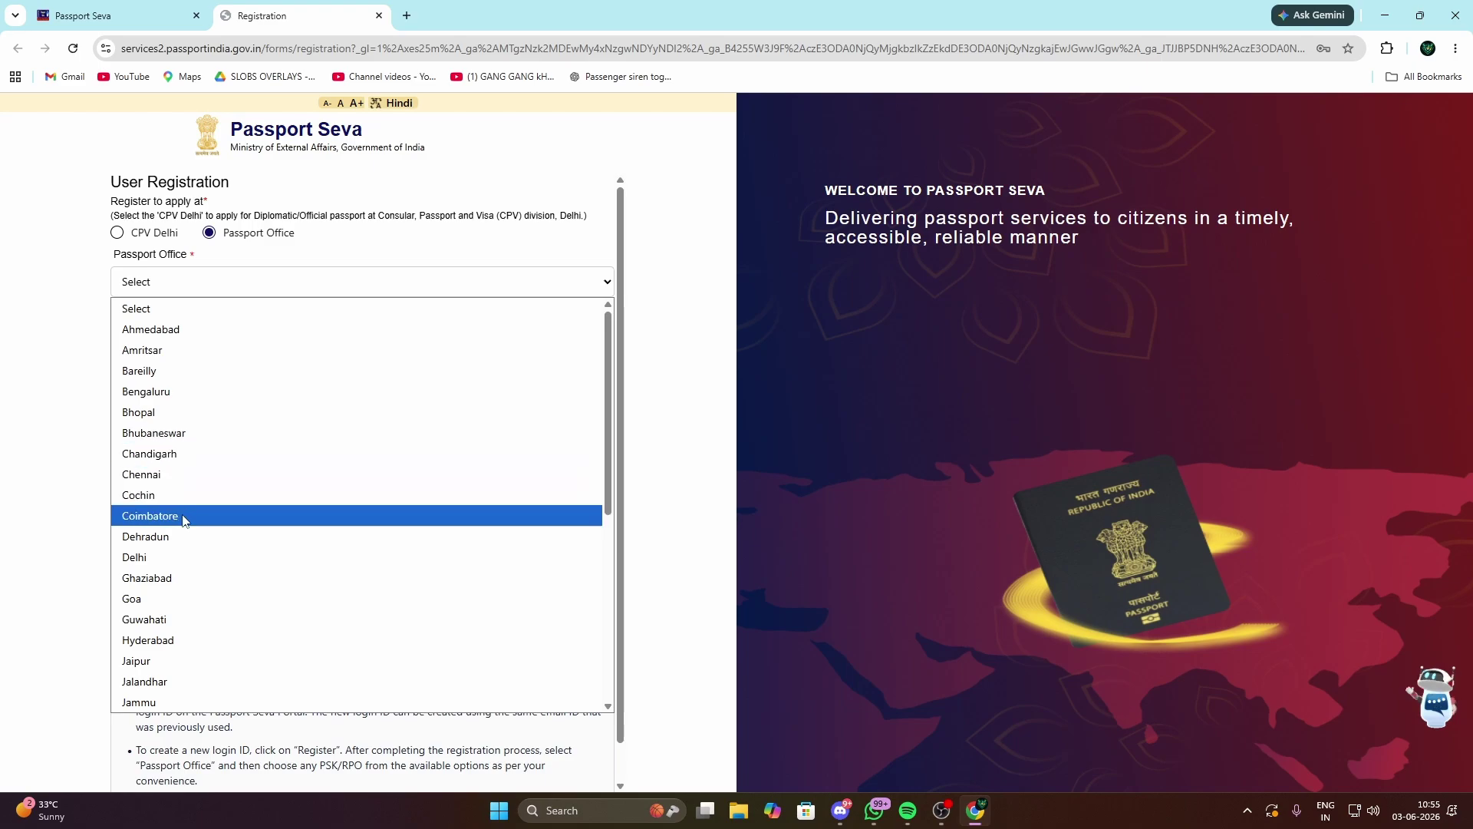
{"action": "scroll", "coordinate": [217, 404], "scroll_direction": "down", "scroll_amount": 6}
{"action": "scroll", "coordinate": [223, 460], "scroll_direction": "up", "scroll_amount": 6}
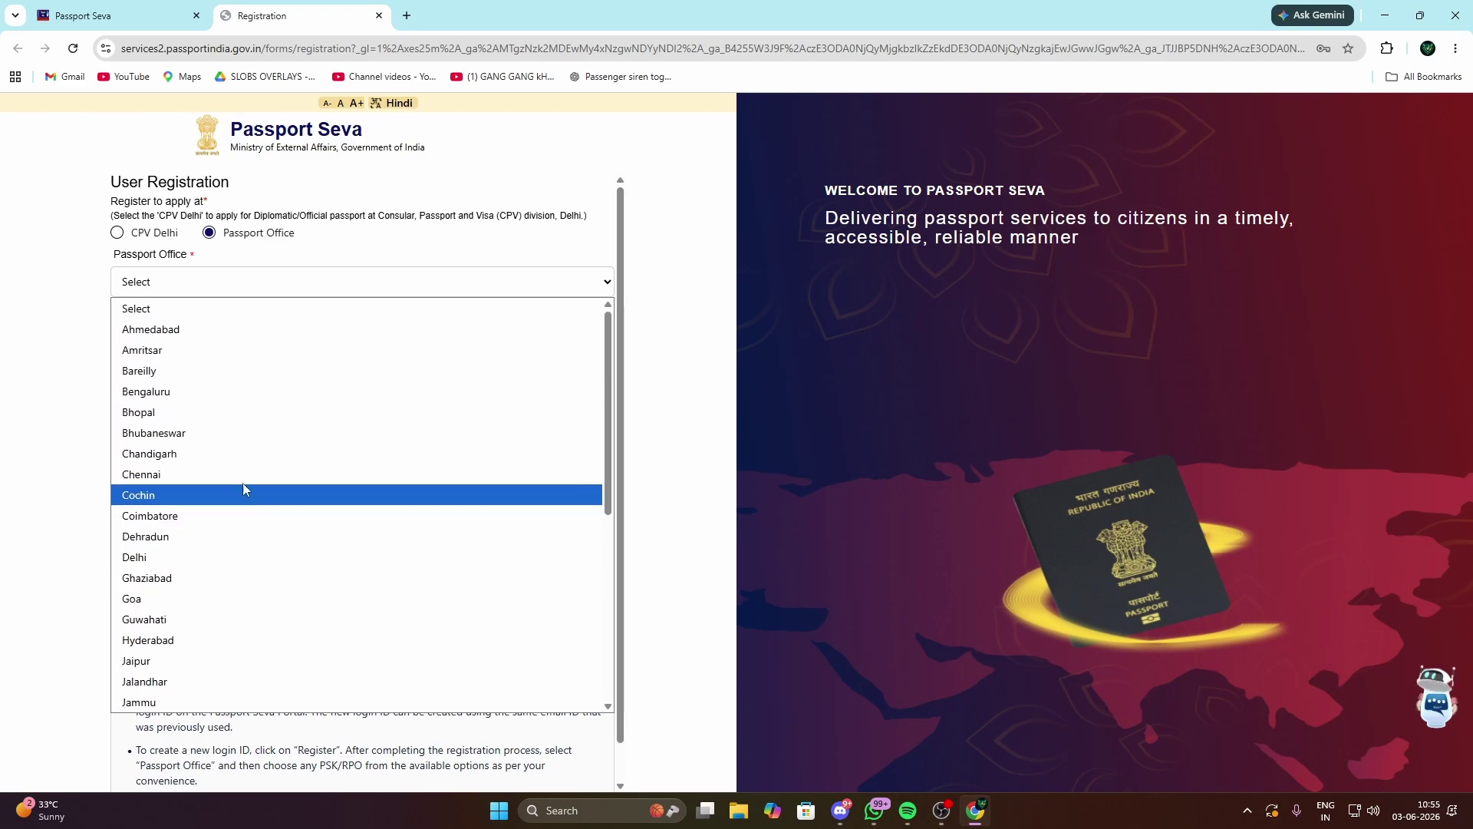
{"action": "scroll", "coordinate": [260, 403], "scroll_direction": "down", "scroll_amount": 2}
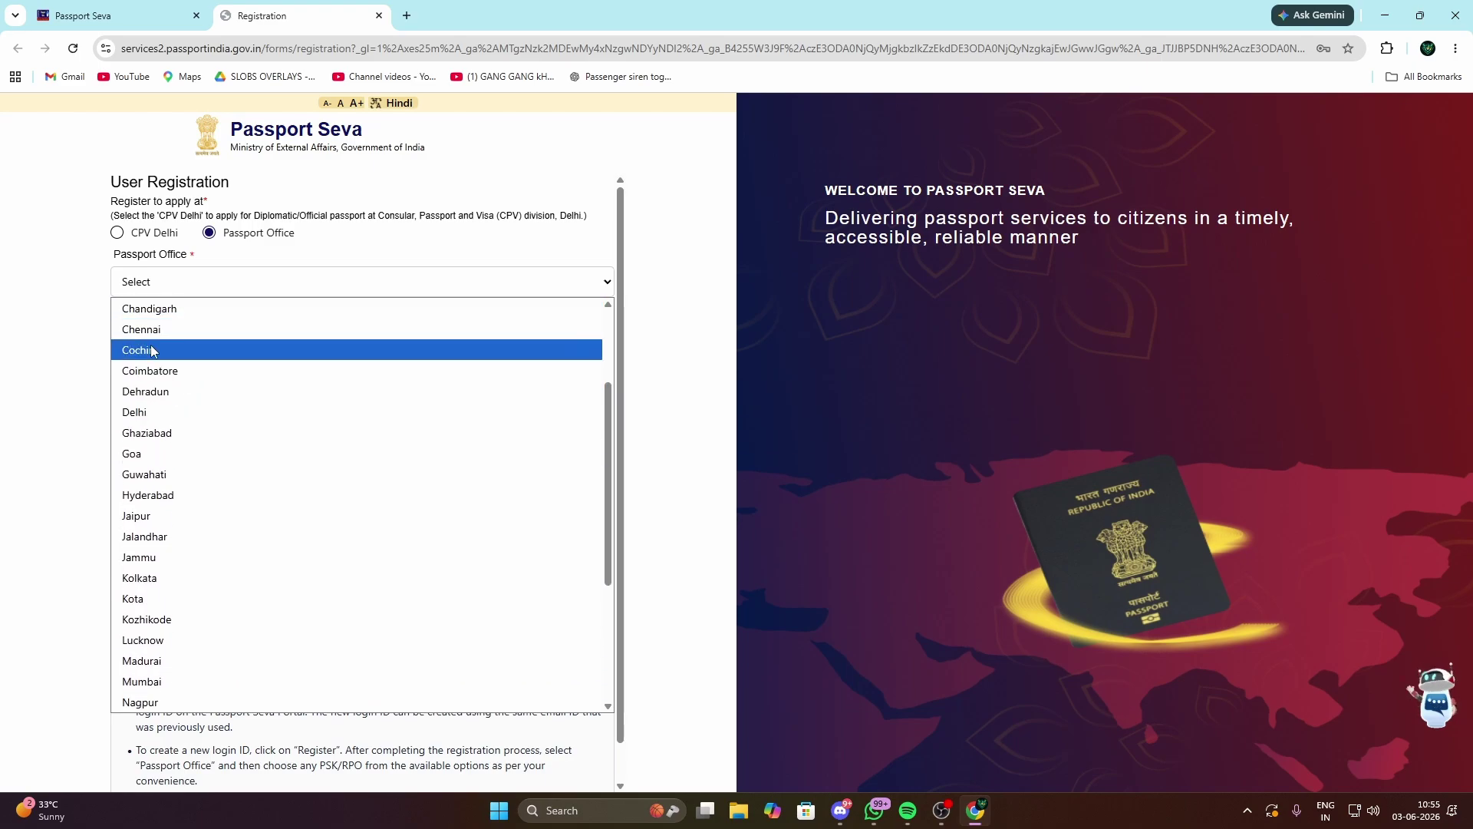
{"action": "scroll", "coordinate": [161, 426], "scroll_direction": "down", "scroll_amount": 2}
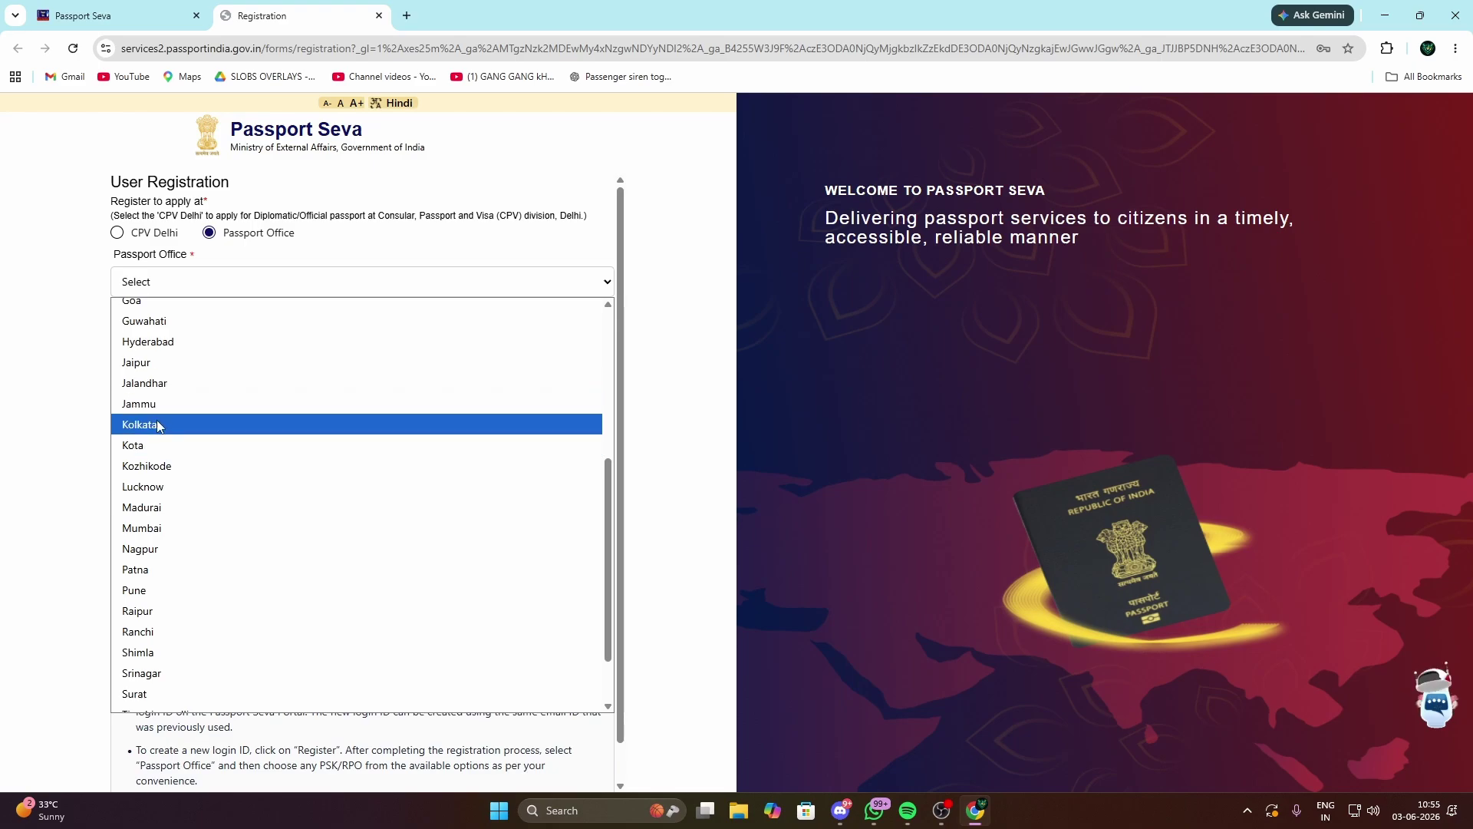
{"action": "scroll", "coordinate": [169, 502], "scroll_direction": "down", "scroll_amount": 1}
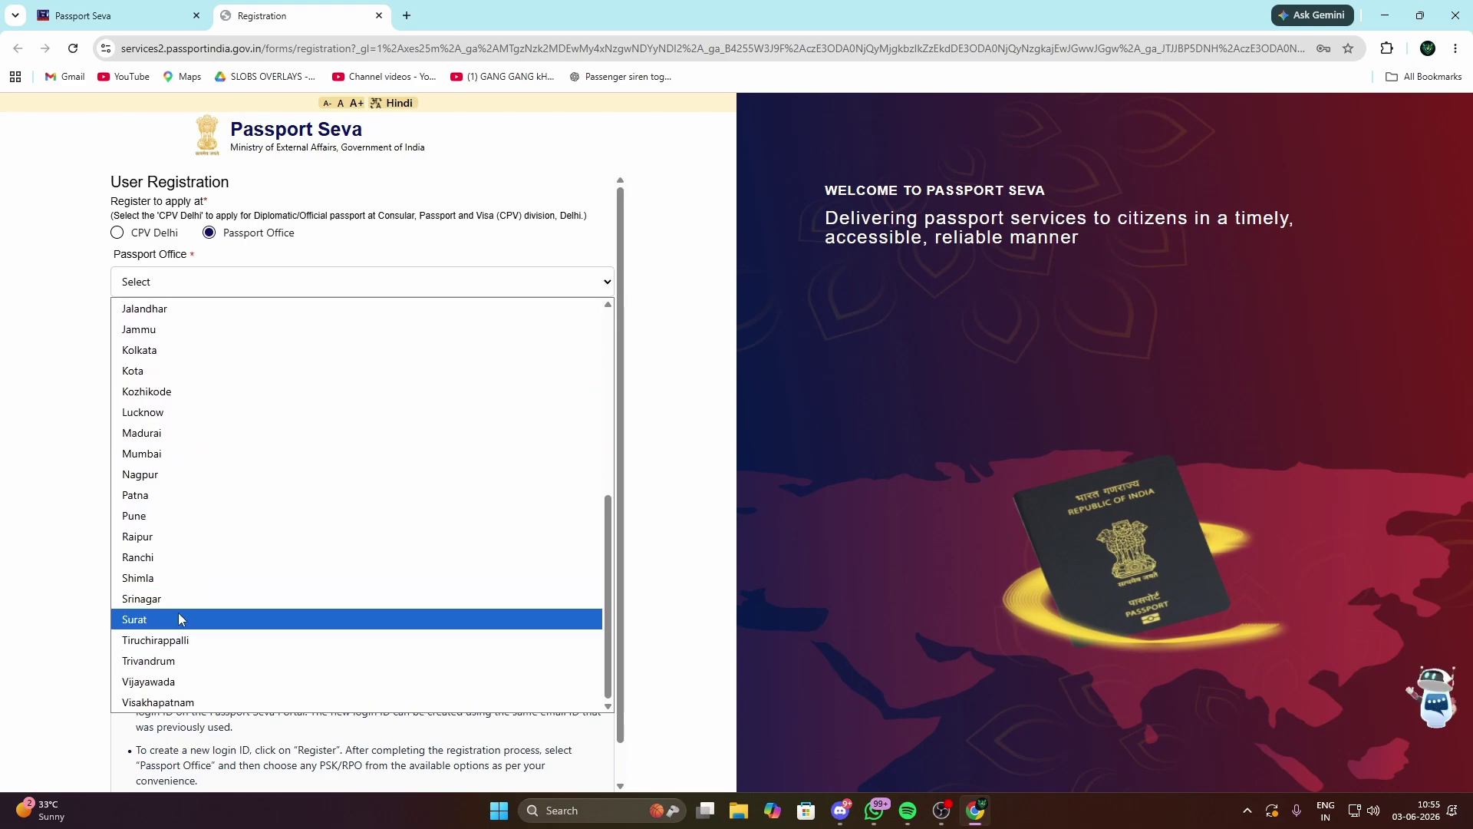
{"action": "scroll", "coordinate": [180, 618], "scroll_direction": "up", "scroll_amount": 5}
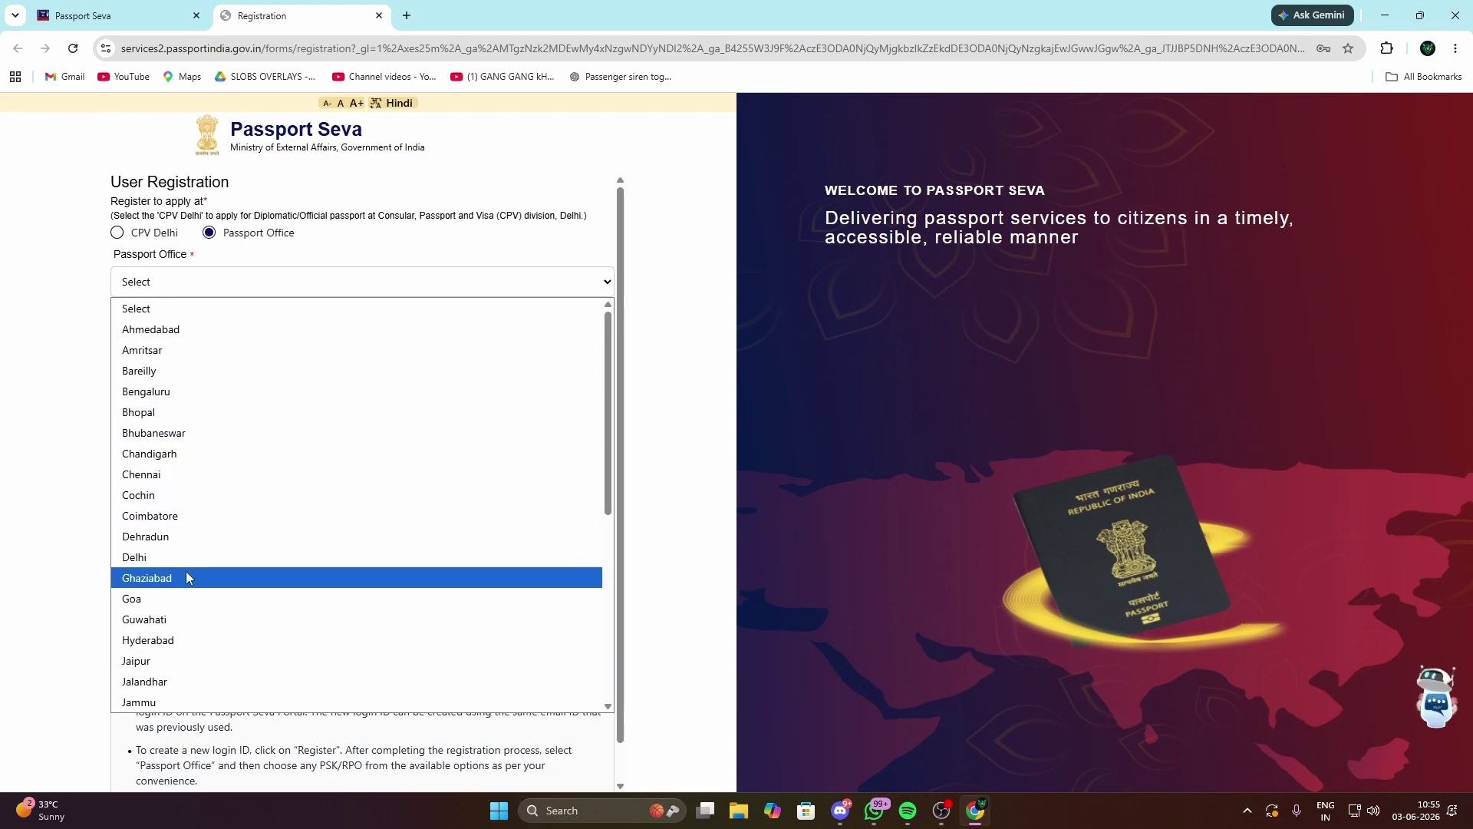
{"action": "left_click", "coordinate": [186, 577]}
{"action": "left_click", "coordinate": [250, 336]}
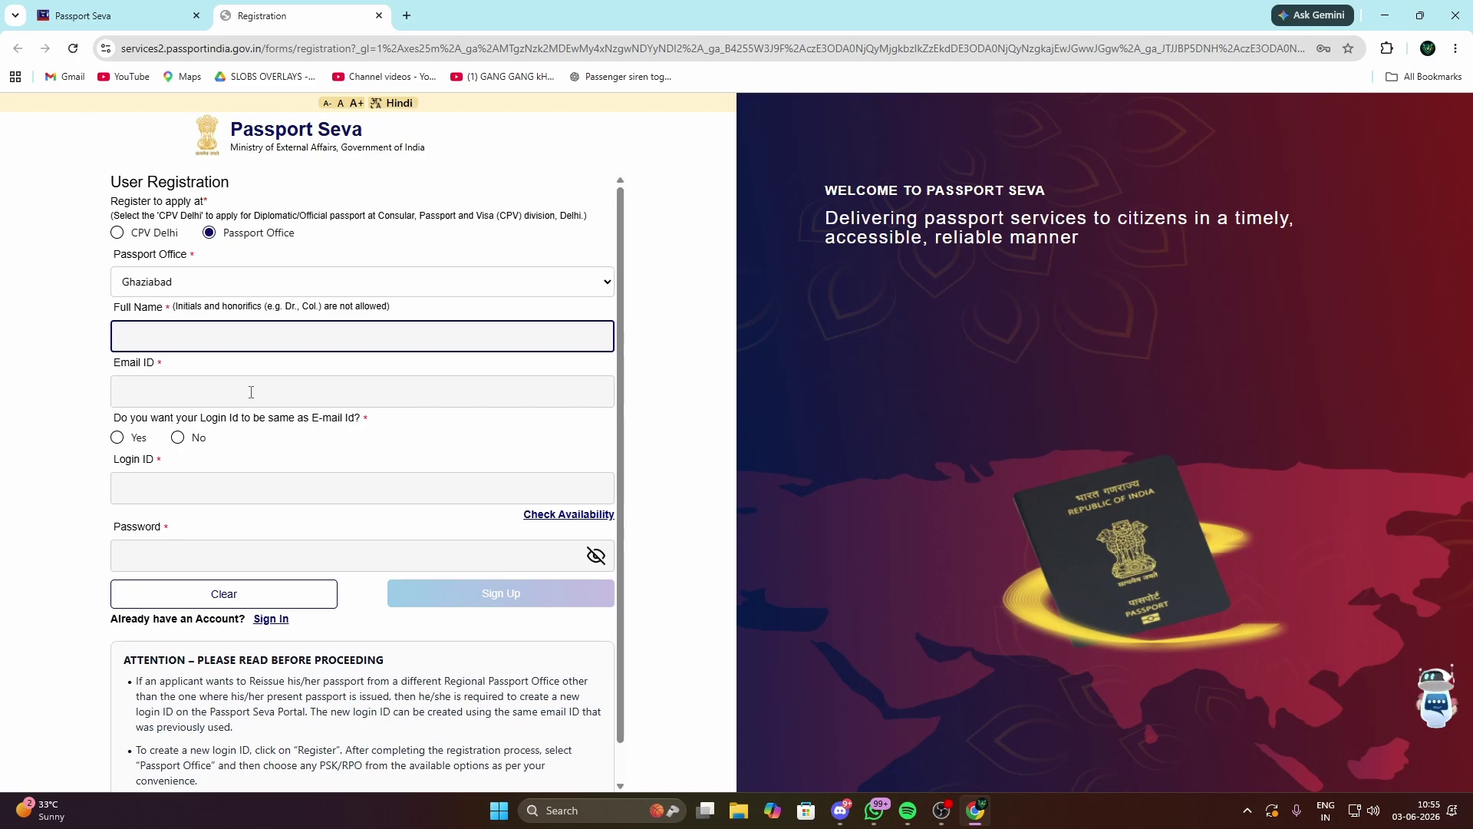
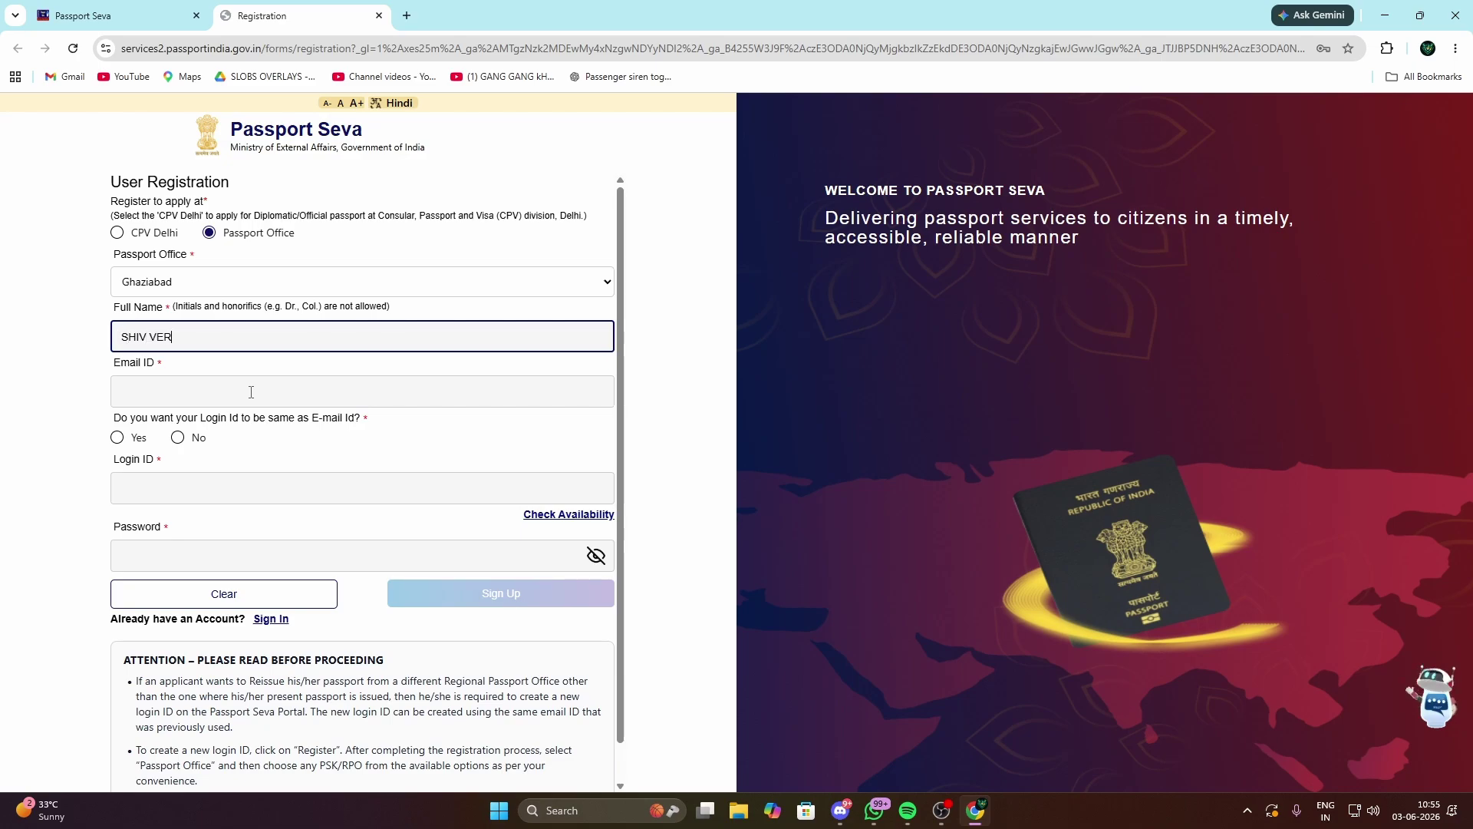
Step: Enter the applicant's full name and e-mail address in the registration form
{"action": "left_click", "coordinate": [251, 392]}
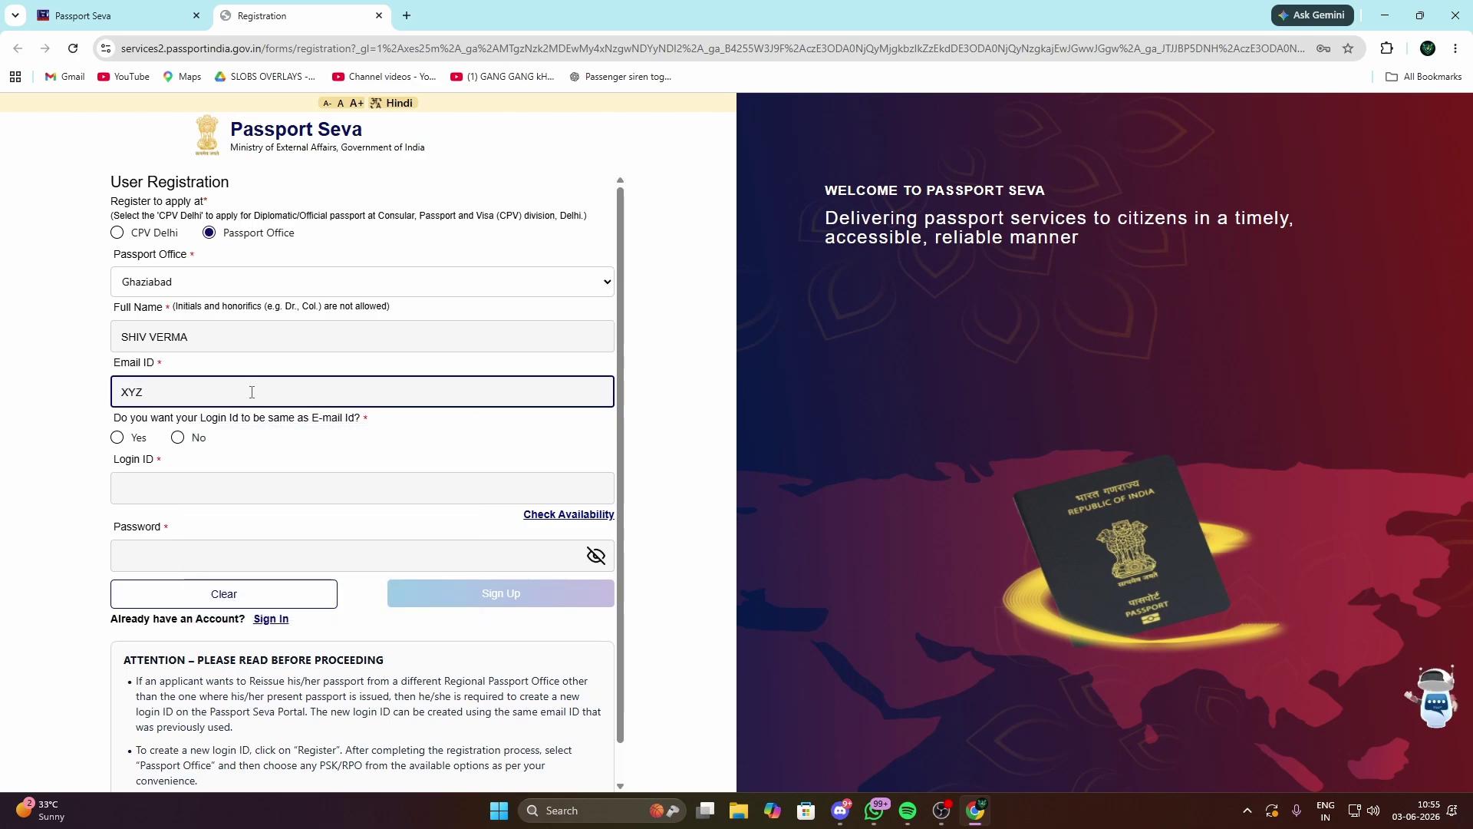
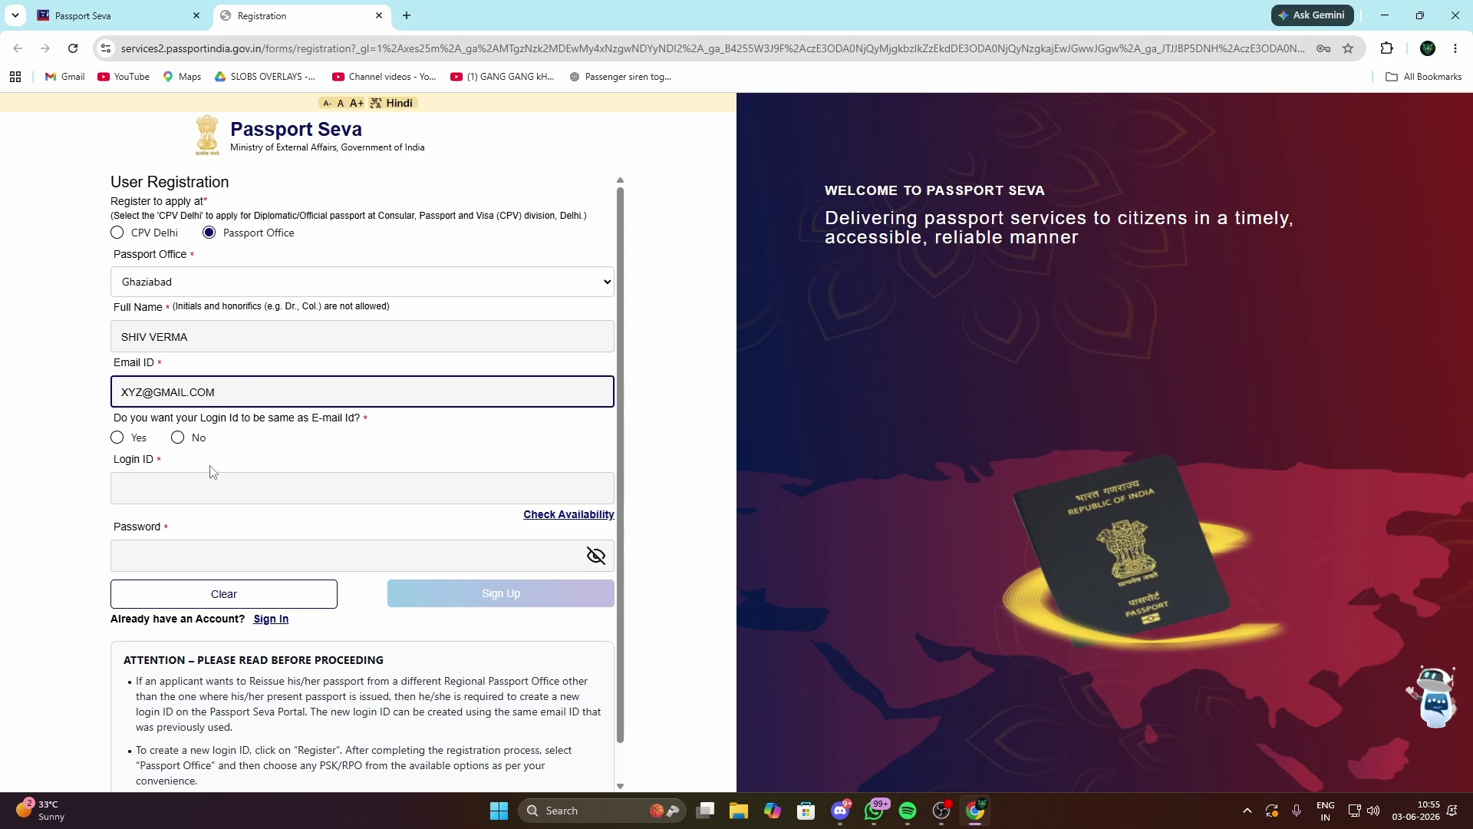
Step: Make the login ID the same as the e-mail, set the account password, and sign up
{"action": "left_click", "coordinate": [202, 483]}
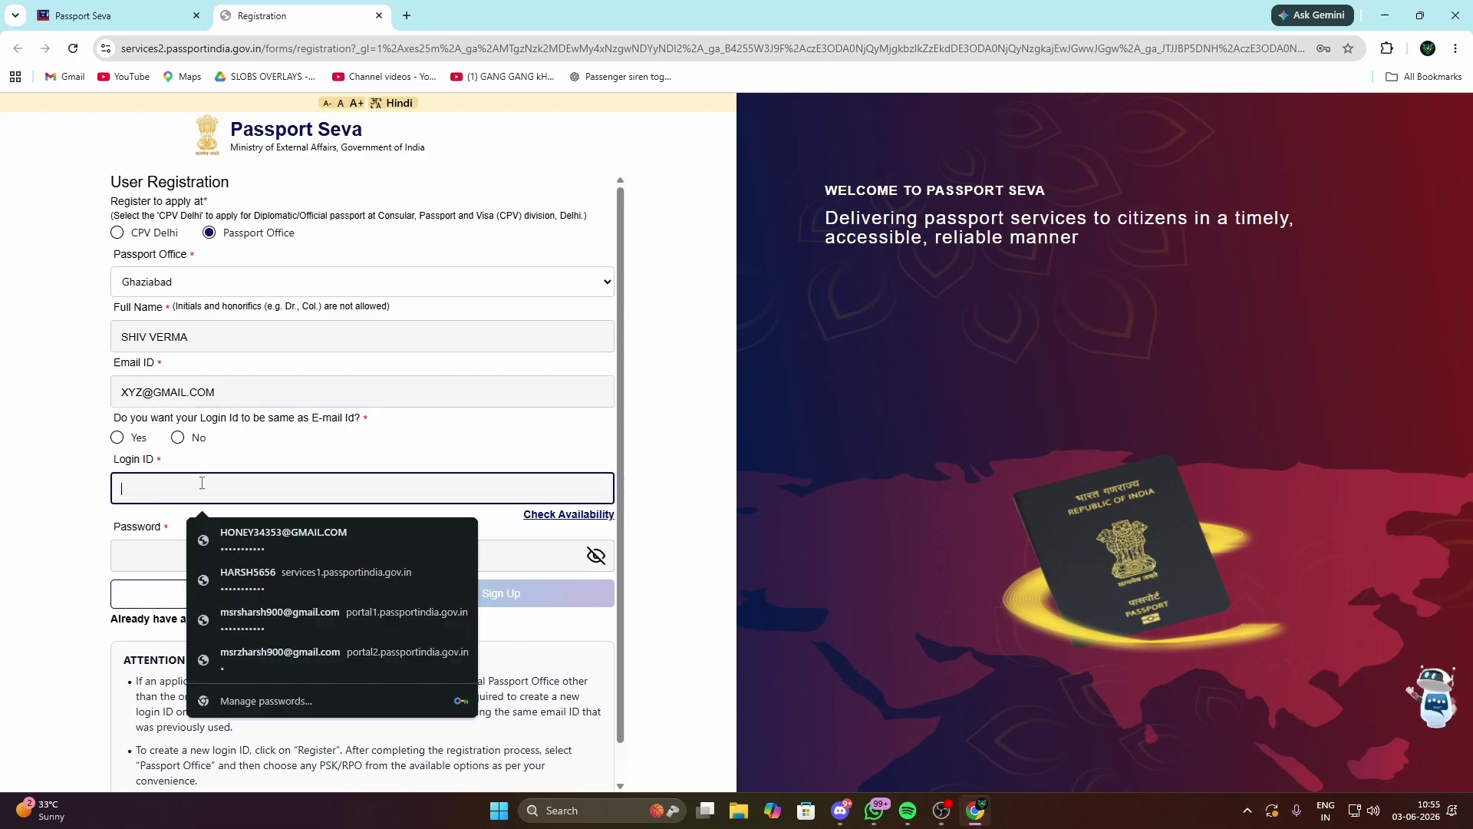
{"action": "left_click", "coordinate": [116, 439]}
{"action": "left_click_drag", "start_coordinate": [247, 494], "coordinate": [85, 501]}
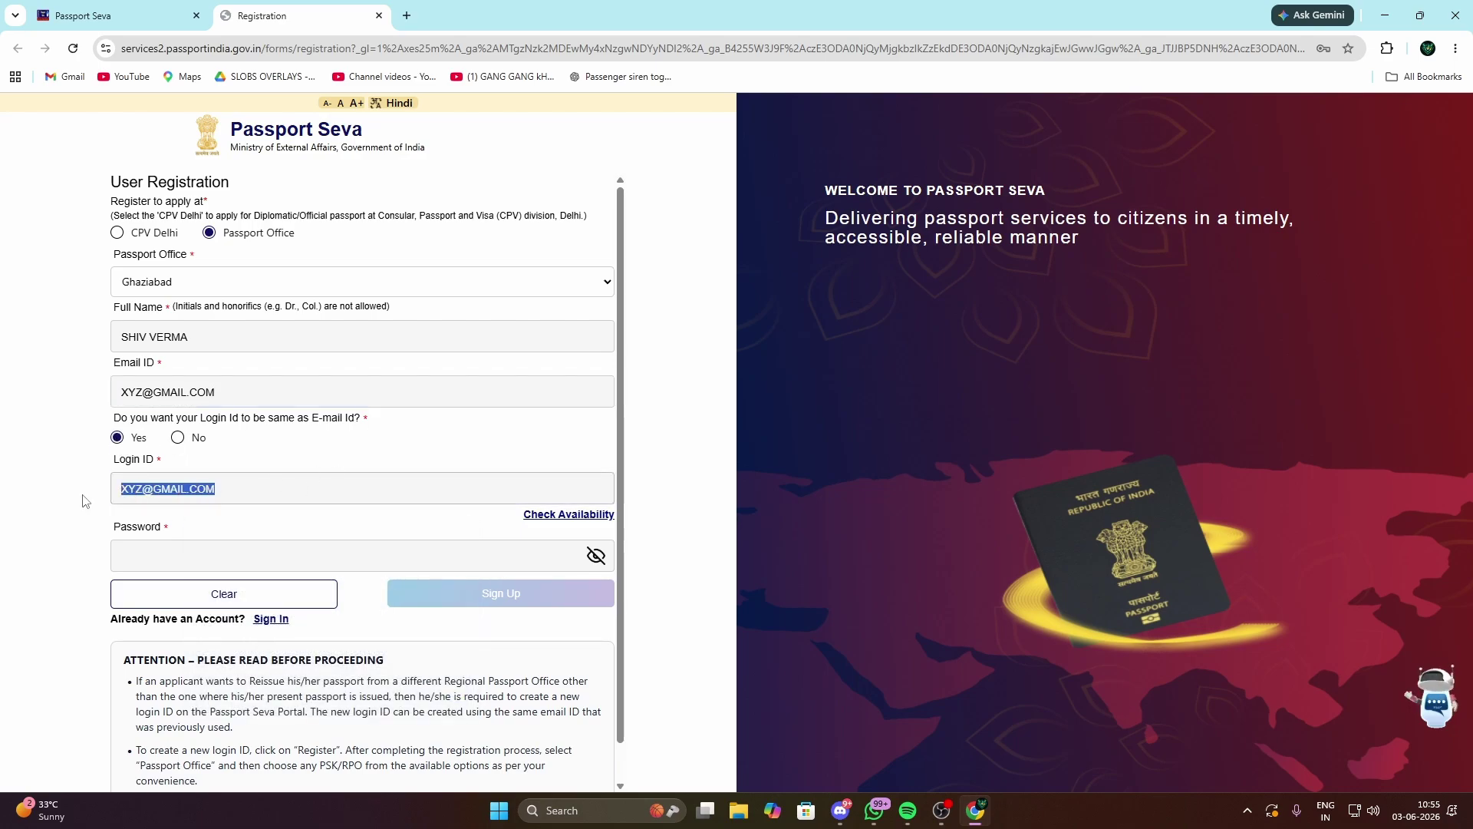
{"action": "left_click", "coordinate": [172, 559]}
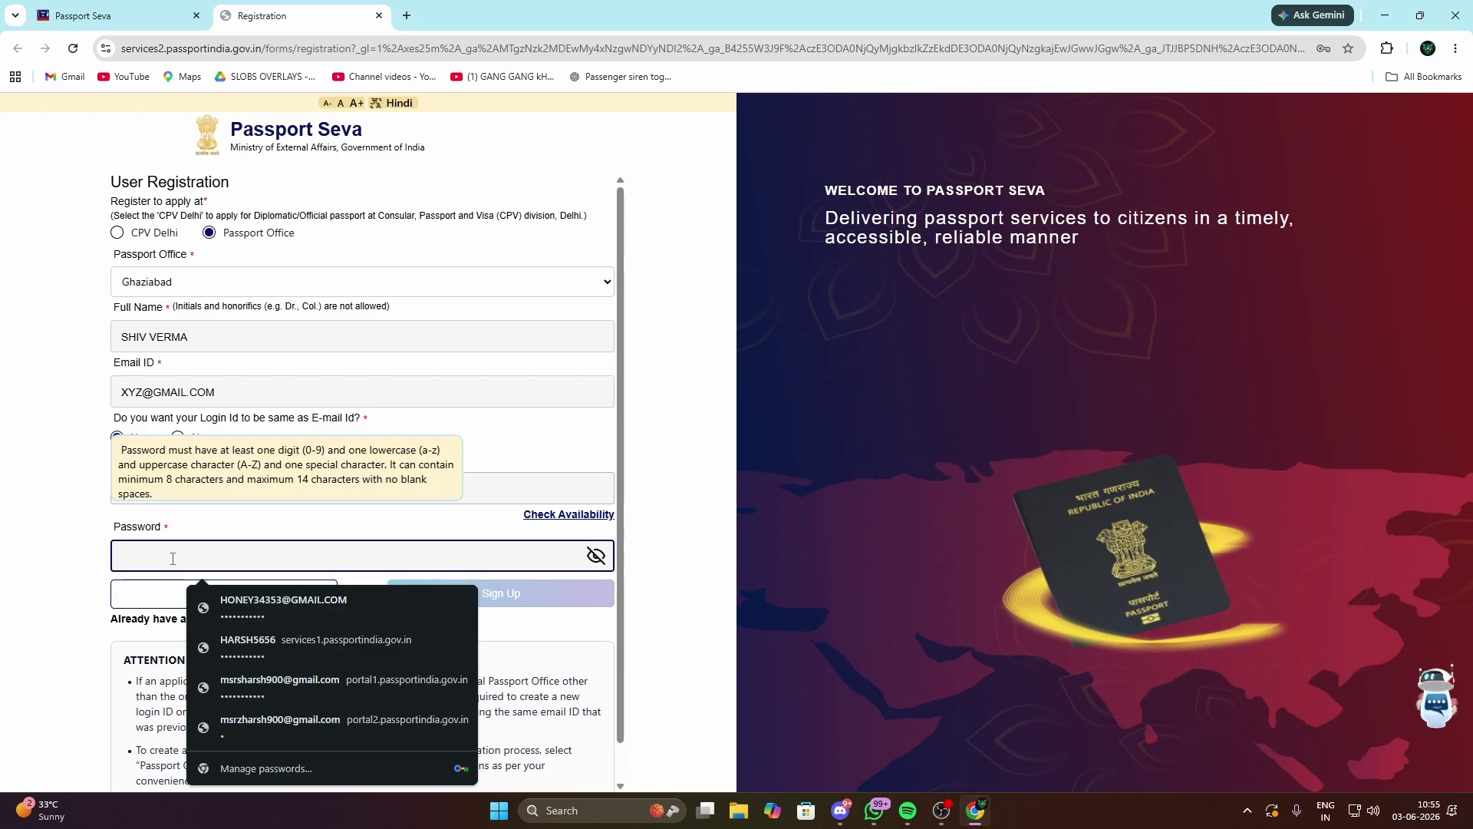
{"action": "type", "text": "S••••••"}
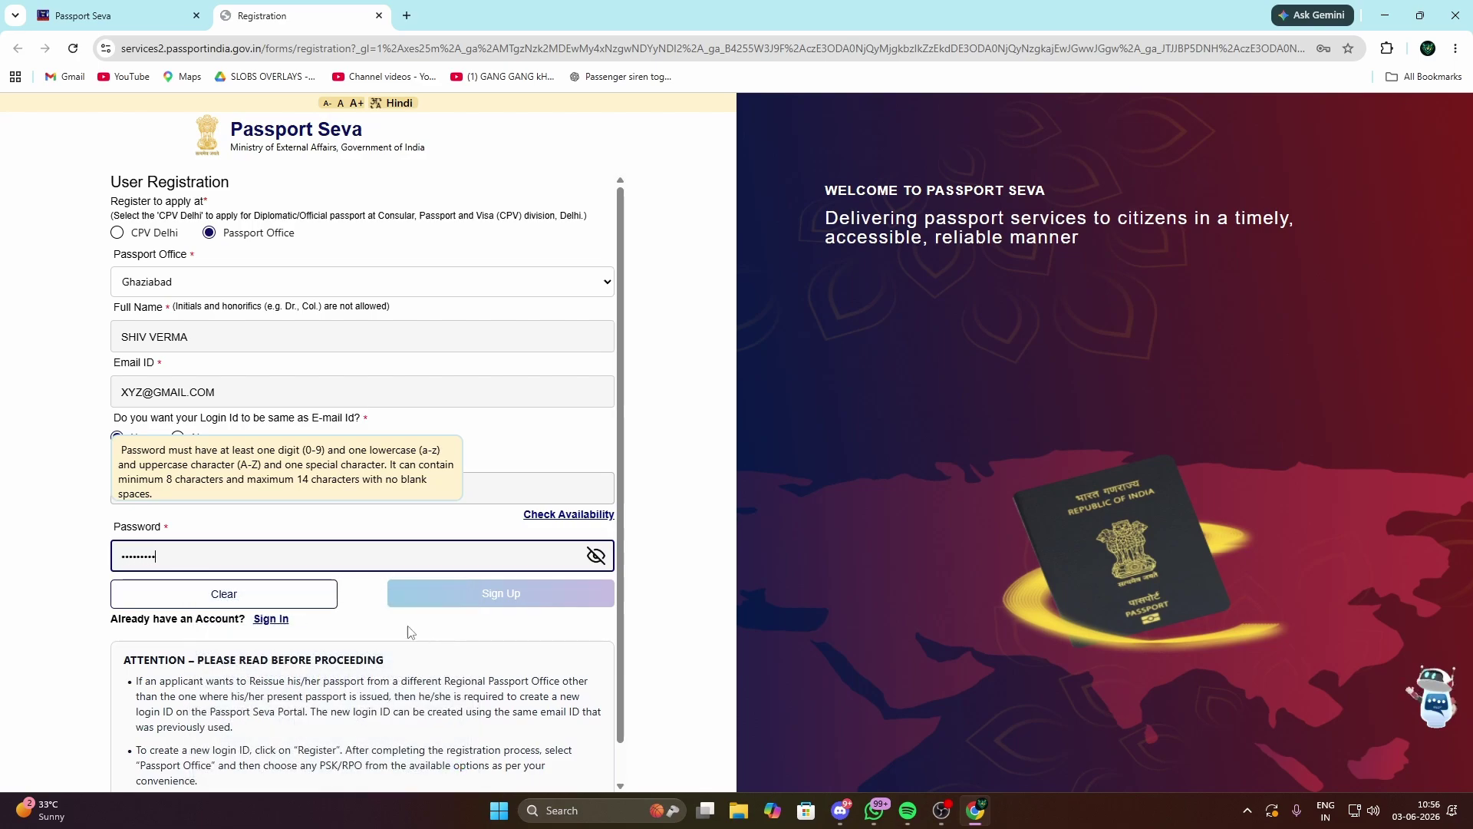
{"action": "left_click", "coordinate": [500, 596]}
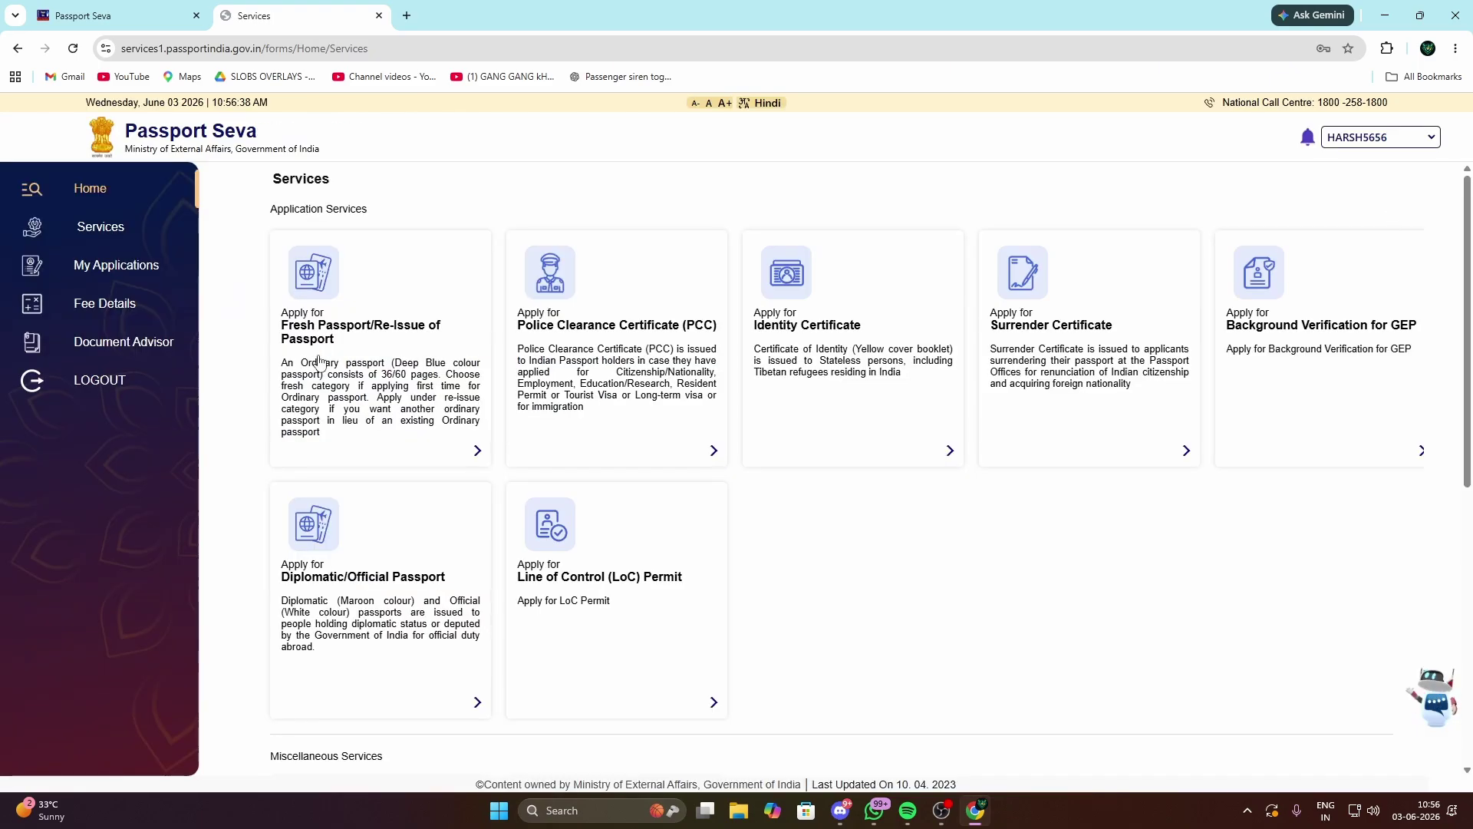
Step: Start a Fresh Passport/Re-issue application, skip previous-passport details, and reach Ghaziabad office selection
{"action": "left_click", "coordinate": [384, 437]}
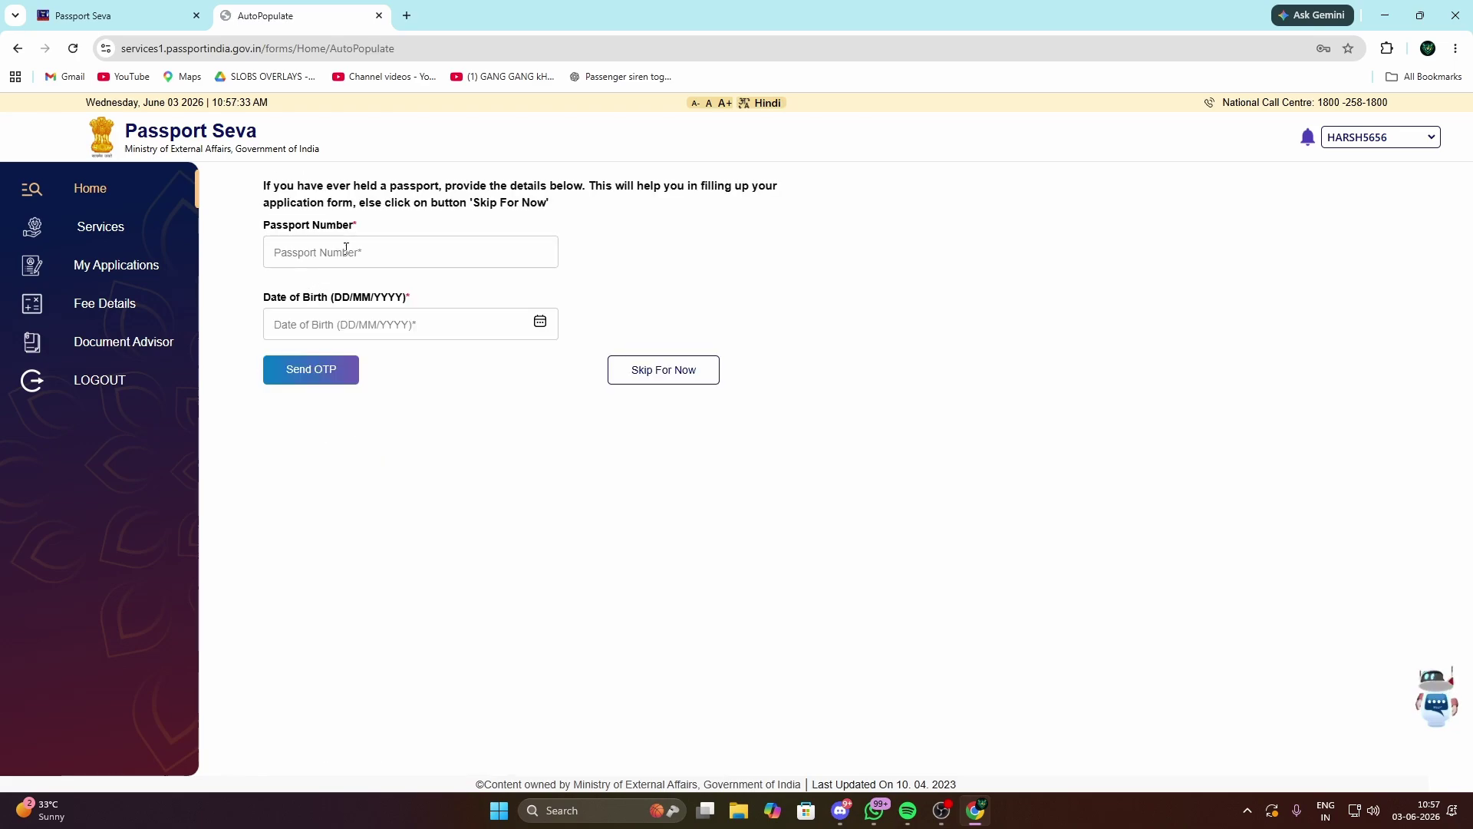
{"action": "left_click_drag", "start_coordinate": [265, 187], "coordinate": [568, 222]}
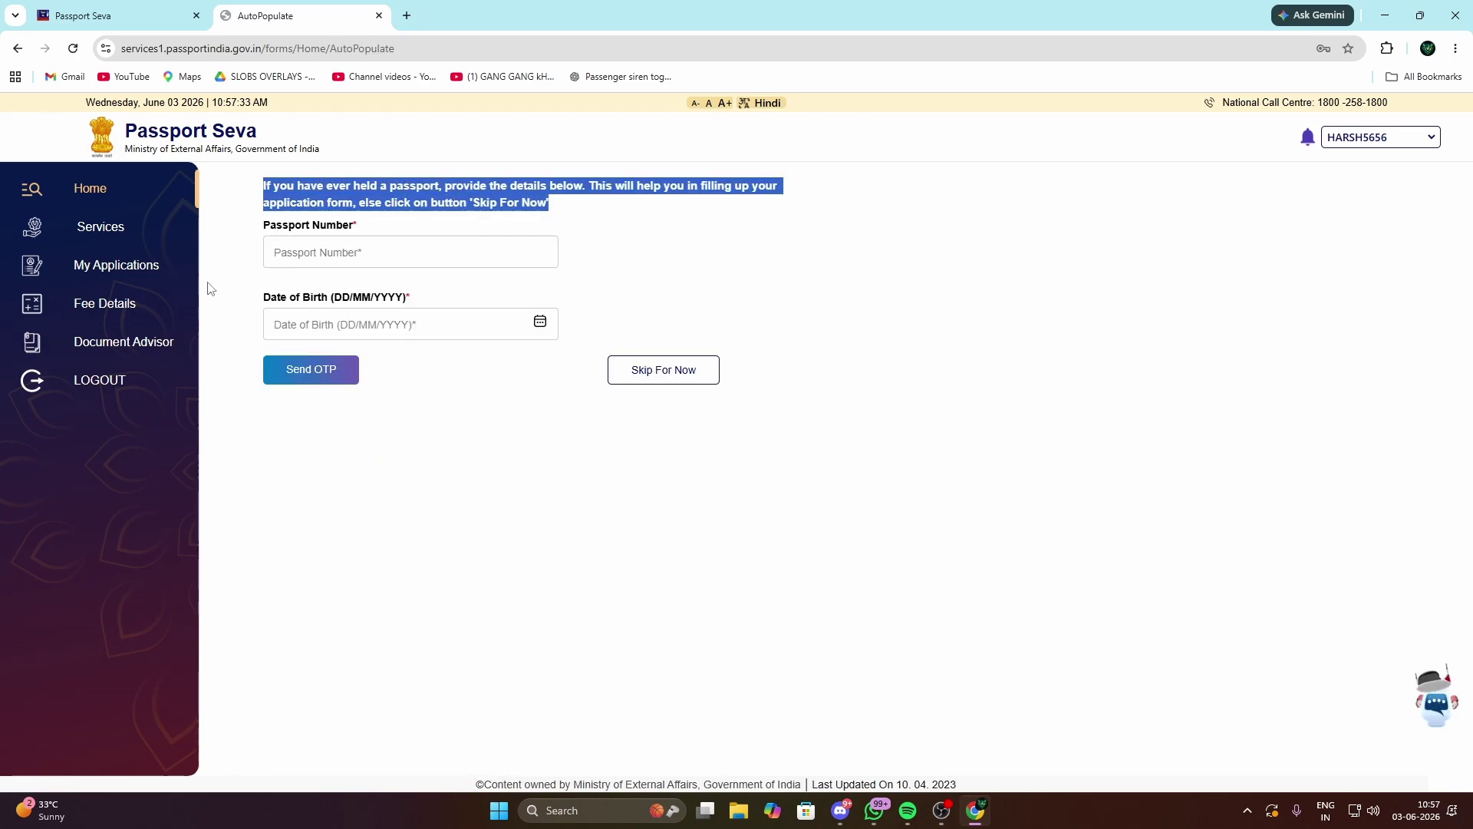
{"action": "left_click", "coordinate": [305, 260]}
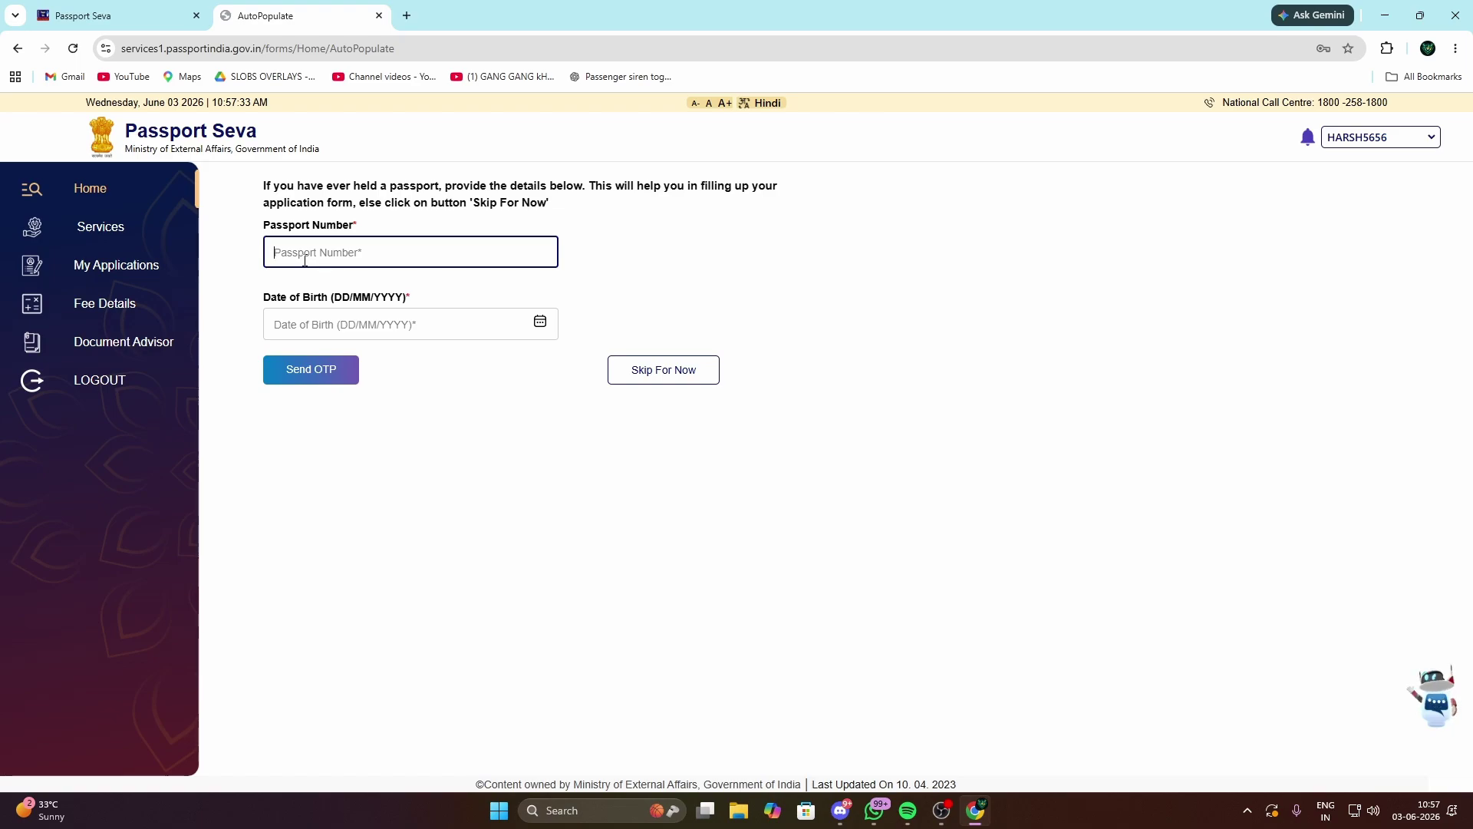
{"action": "left_click", "coordinate": [638, 365]}
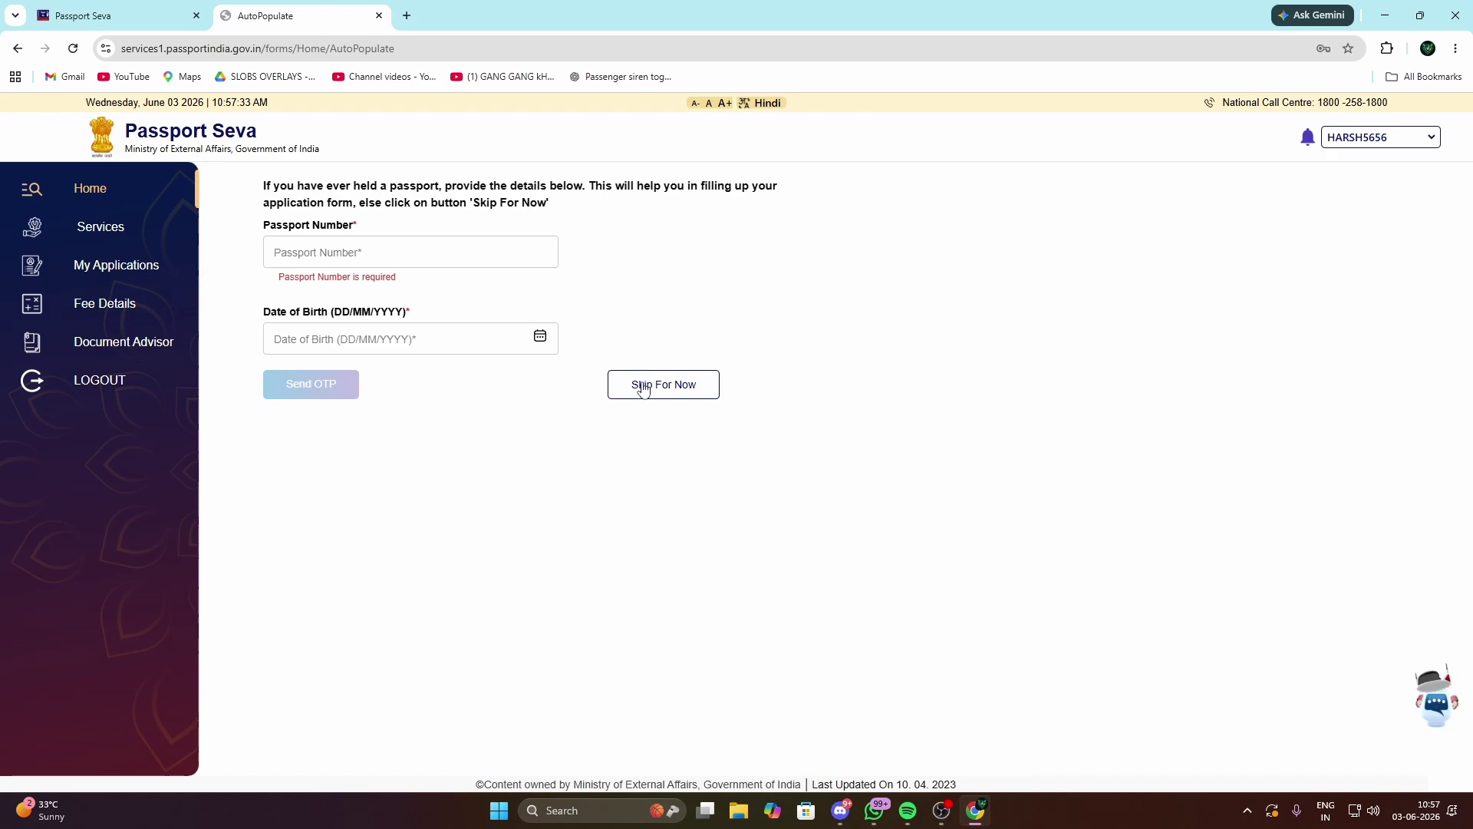
{"action": "left_click", "coordinate": [649, 386]}
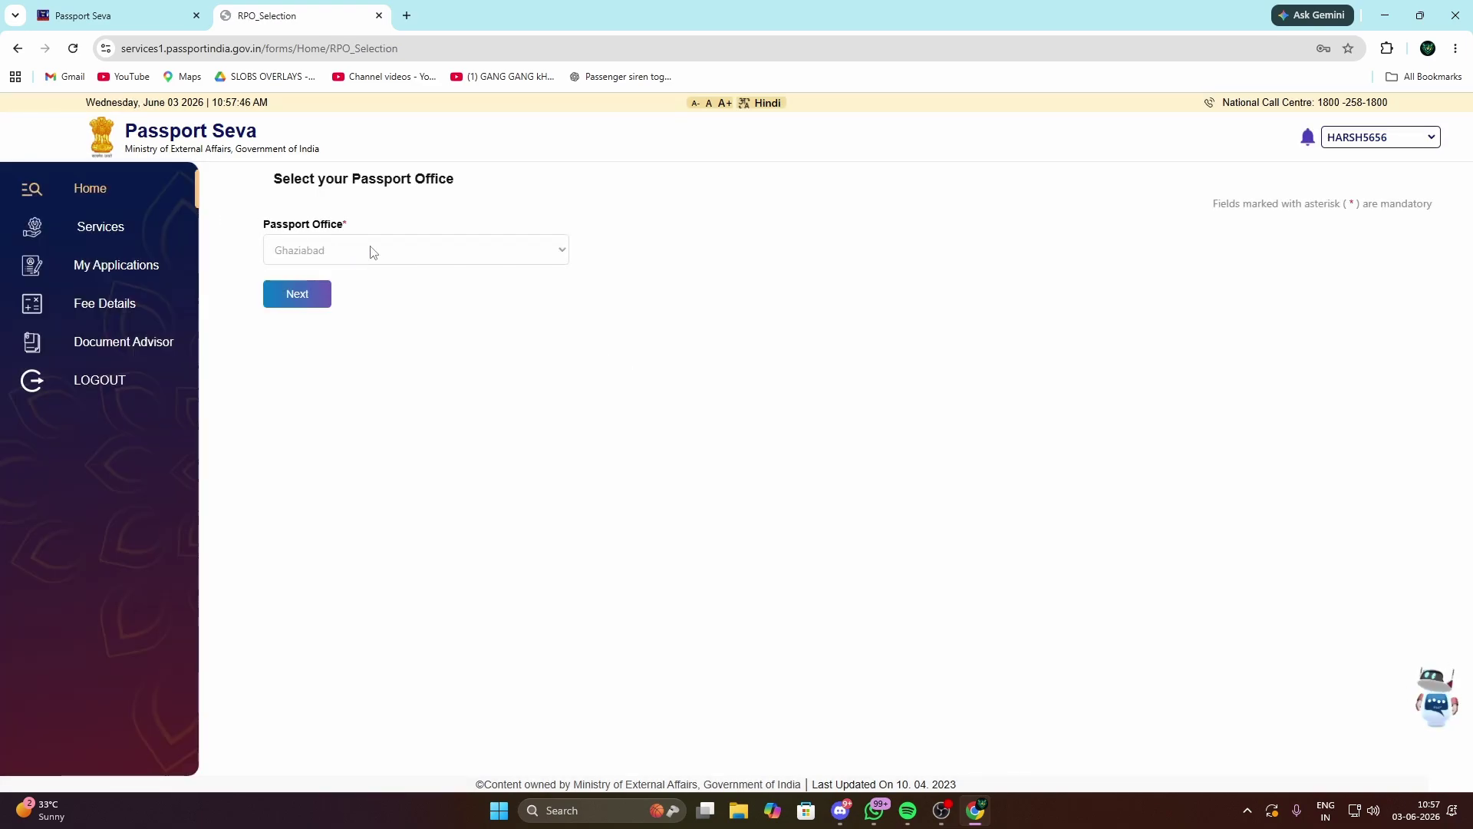
Step: Proceed to the application form and choose Fresh Passport
{"action": "left_click", "coordinate": [314, 300]}
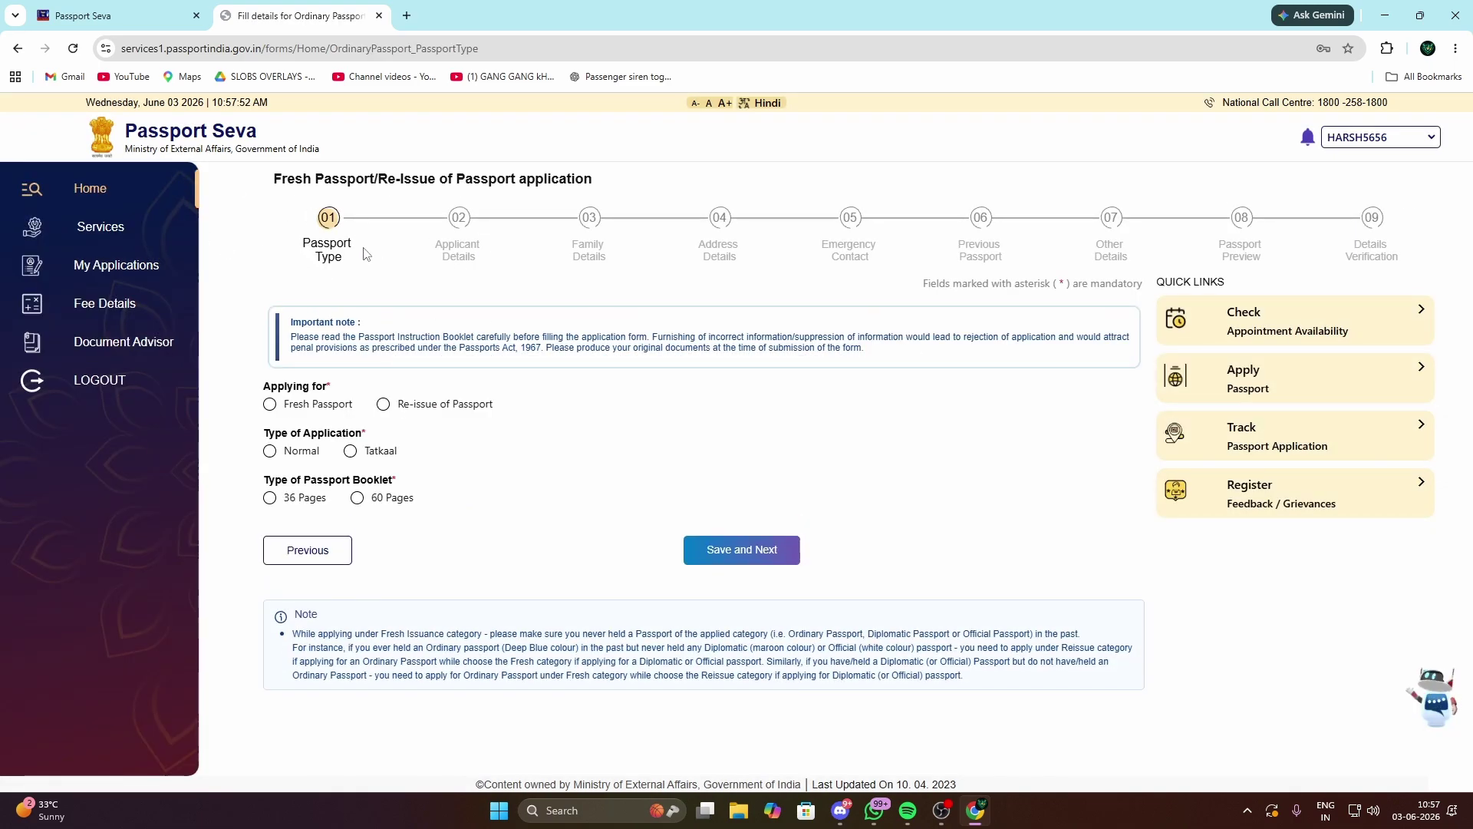
{"action": "left_click_drag", "start_coordinate": [261, 187], "coordinate": [1194, 367]}
{"action": "left_click", "coordinate": [843, 430]}
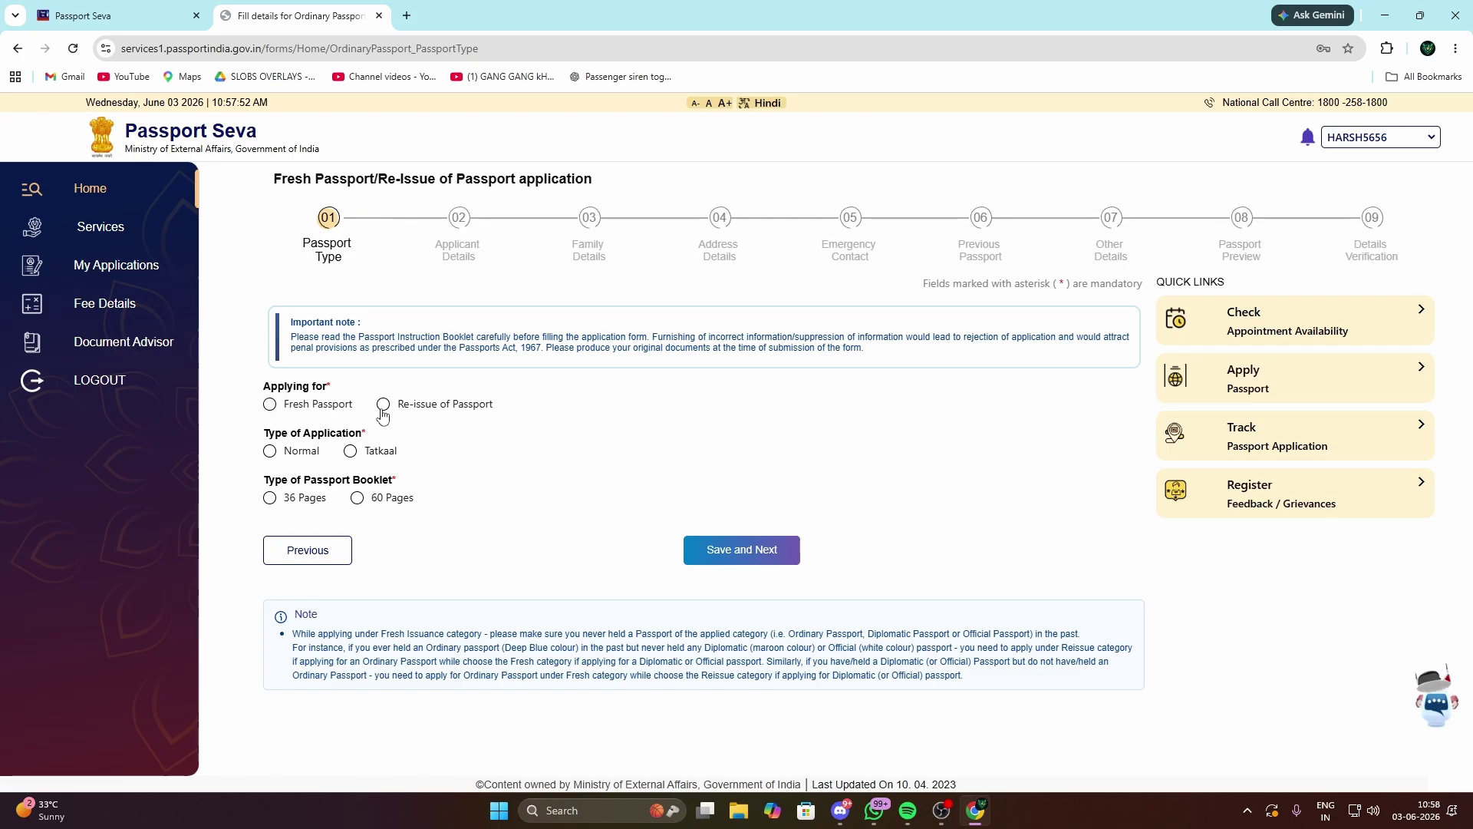
{"action": "left_click", "coordinate": [270, 407]}
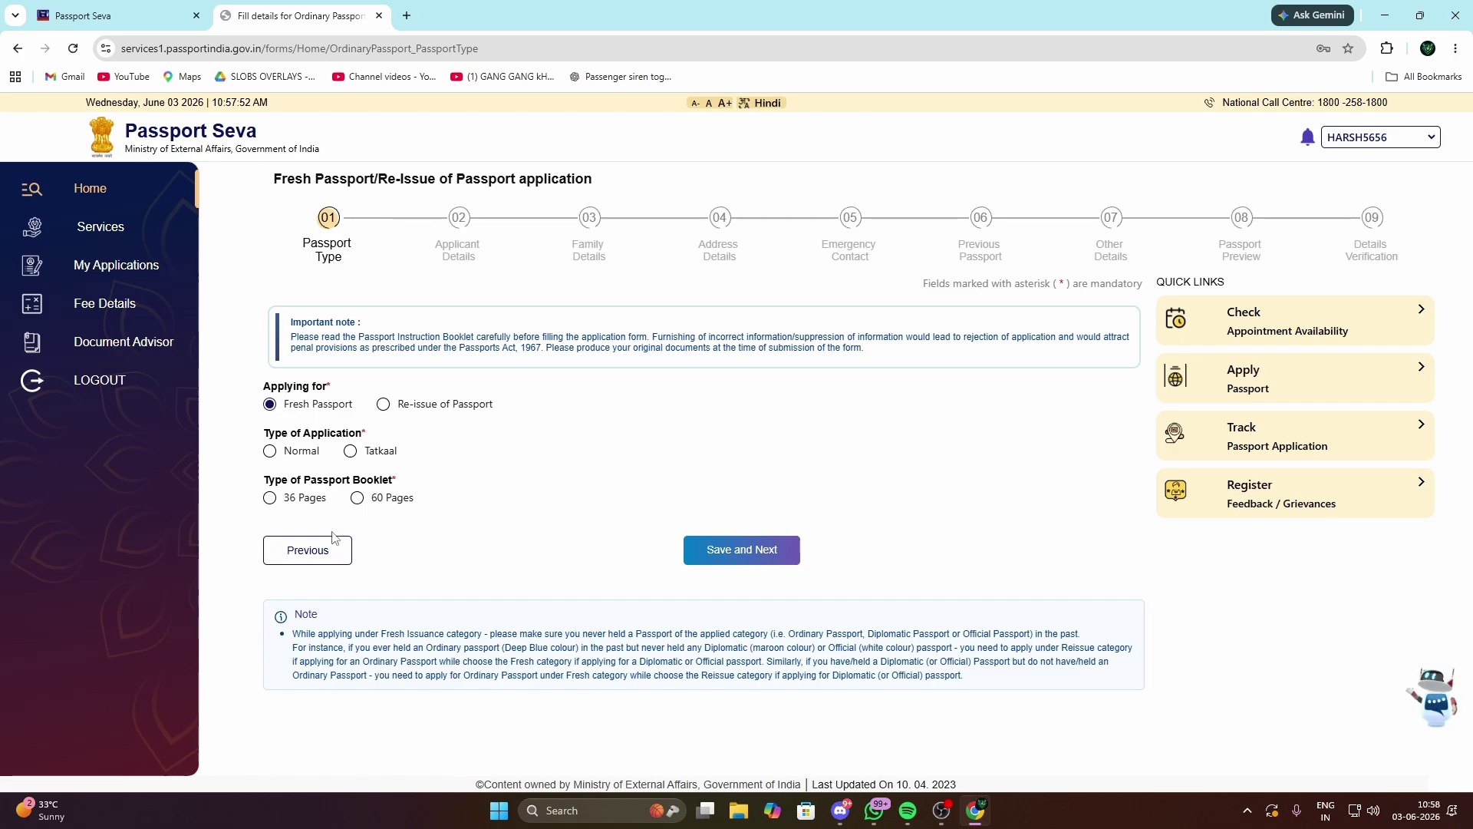
Step: Set application type to Normal and booklet to 60 Pages, then save
{"action": "triple_click", "coordinate": [260, 436]}
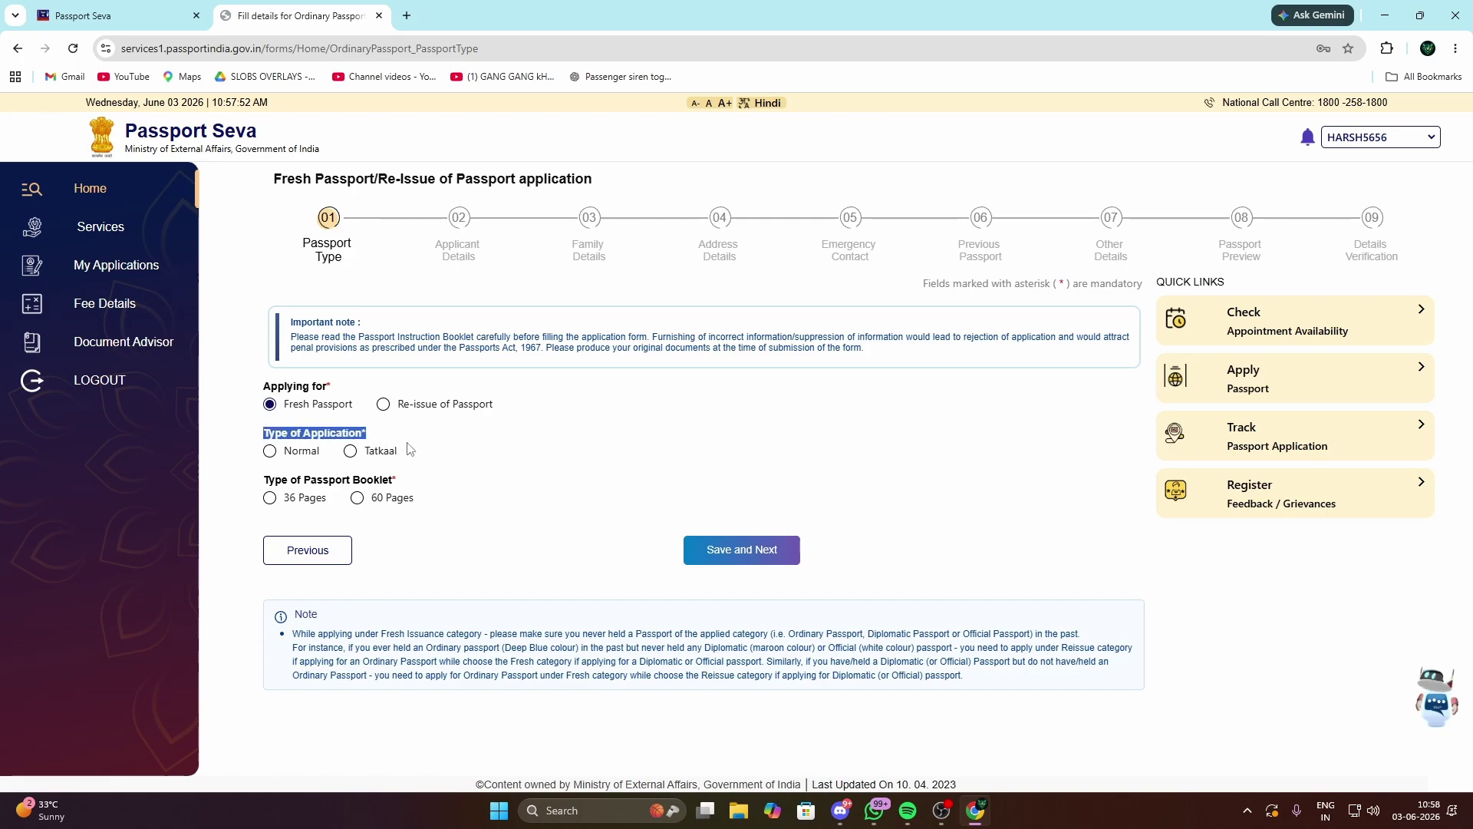
{"action": "left_click", "coordinate": [261, 436]}
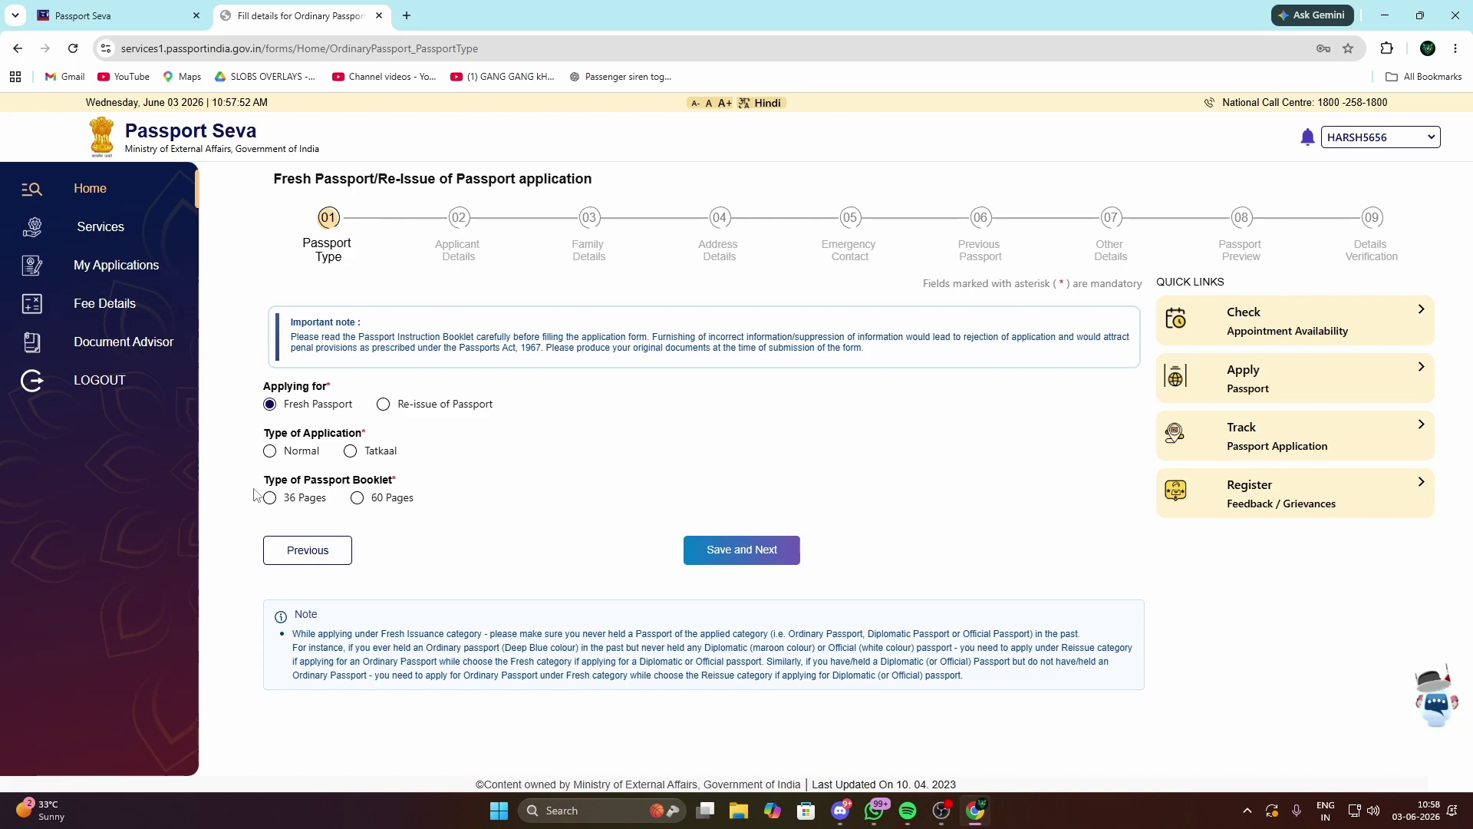
{"action": "left_click_drag", "start_coordinate": [257, 485], "coordinate": [410, 487]}
{"action": "left_click", "coordinate": [397, 481]}
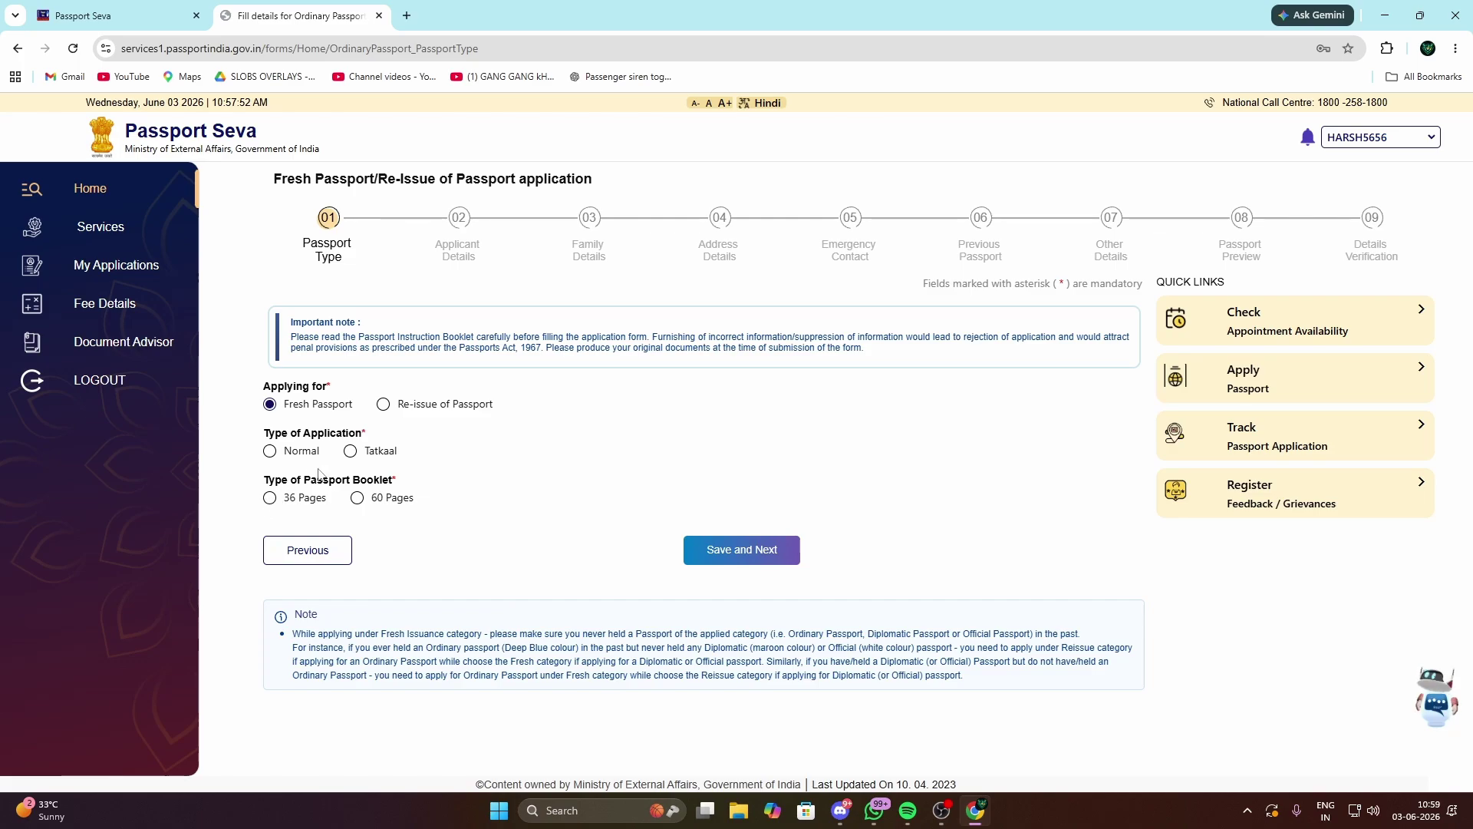
{"action": "left_click", "coordinate": [269, 451]}
{"action": "left_click", "coordinate": [357, 499]}
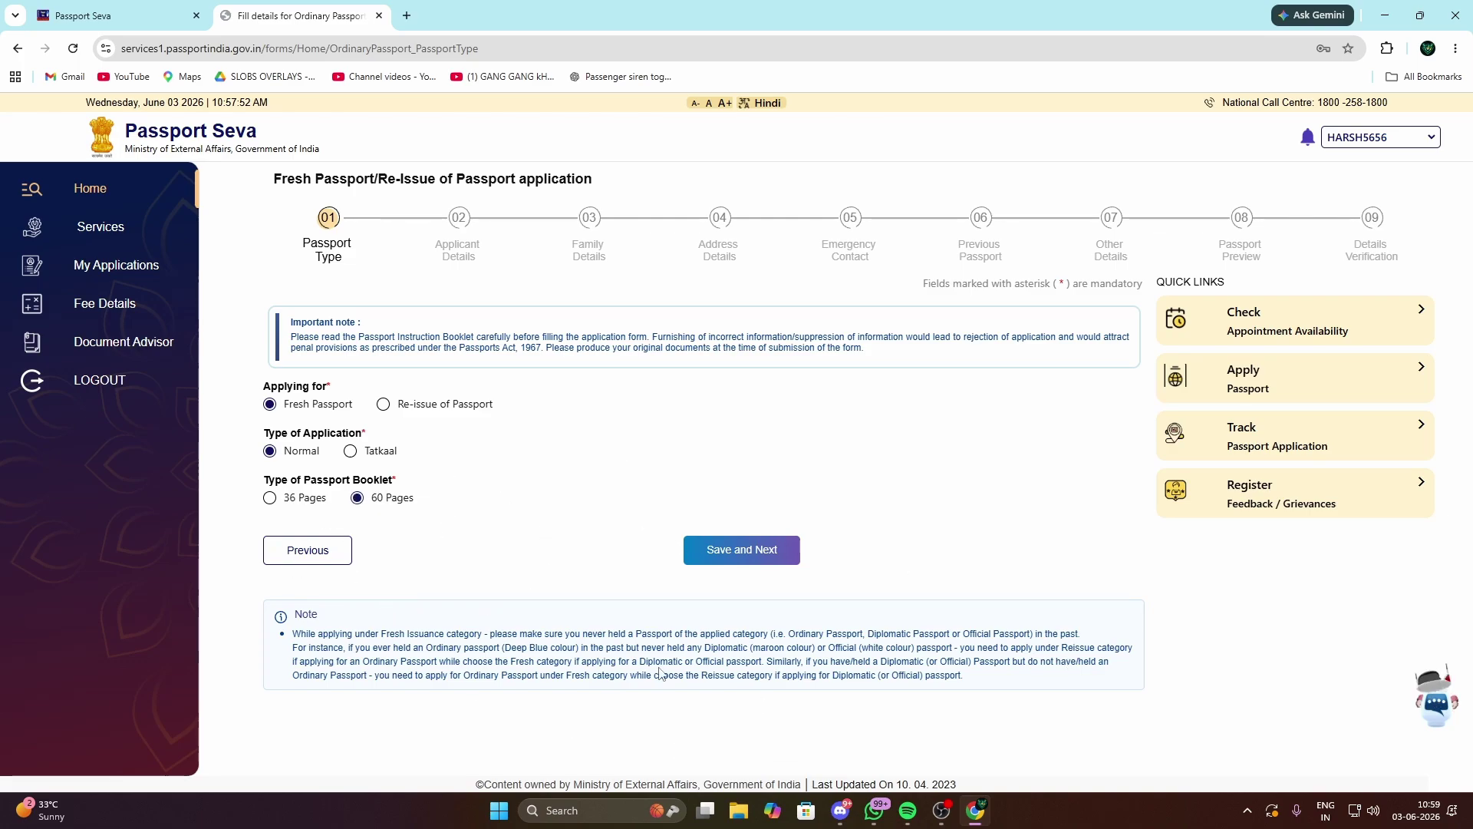
{"action": "left_click", "coordinate": [780, 550]}
Step: Set the applicant's gender to Male on the Applicant Details form
{"action": "scroll", "coordinate": [703, 581], "scroll_direction": "down", "scroll_amount": 3}
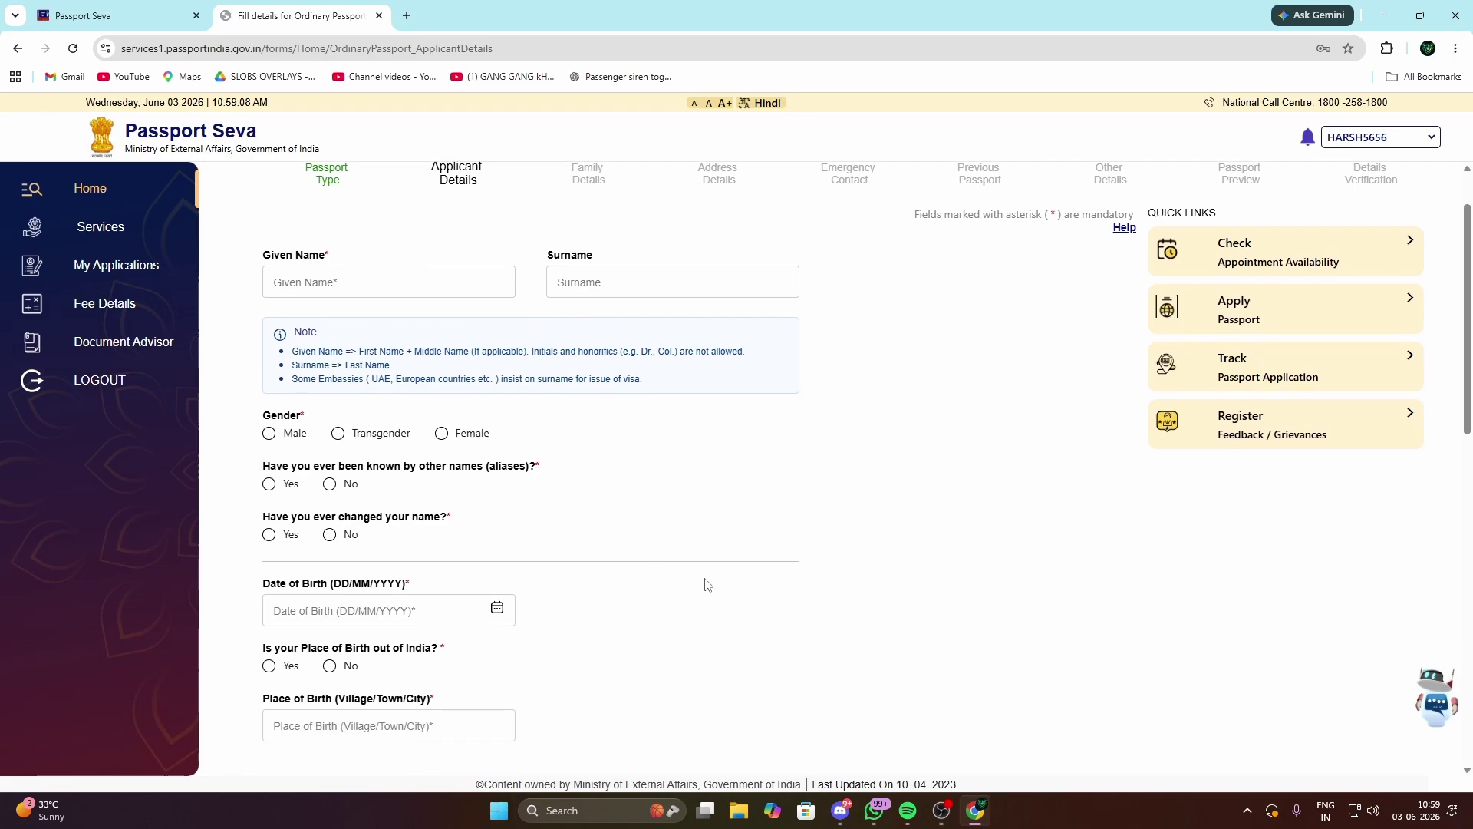
{"action": "scroll", "coordinate": [460, 429], "scroll_direction": "up", "scroll_amount": 3}
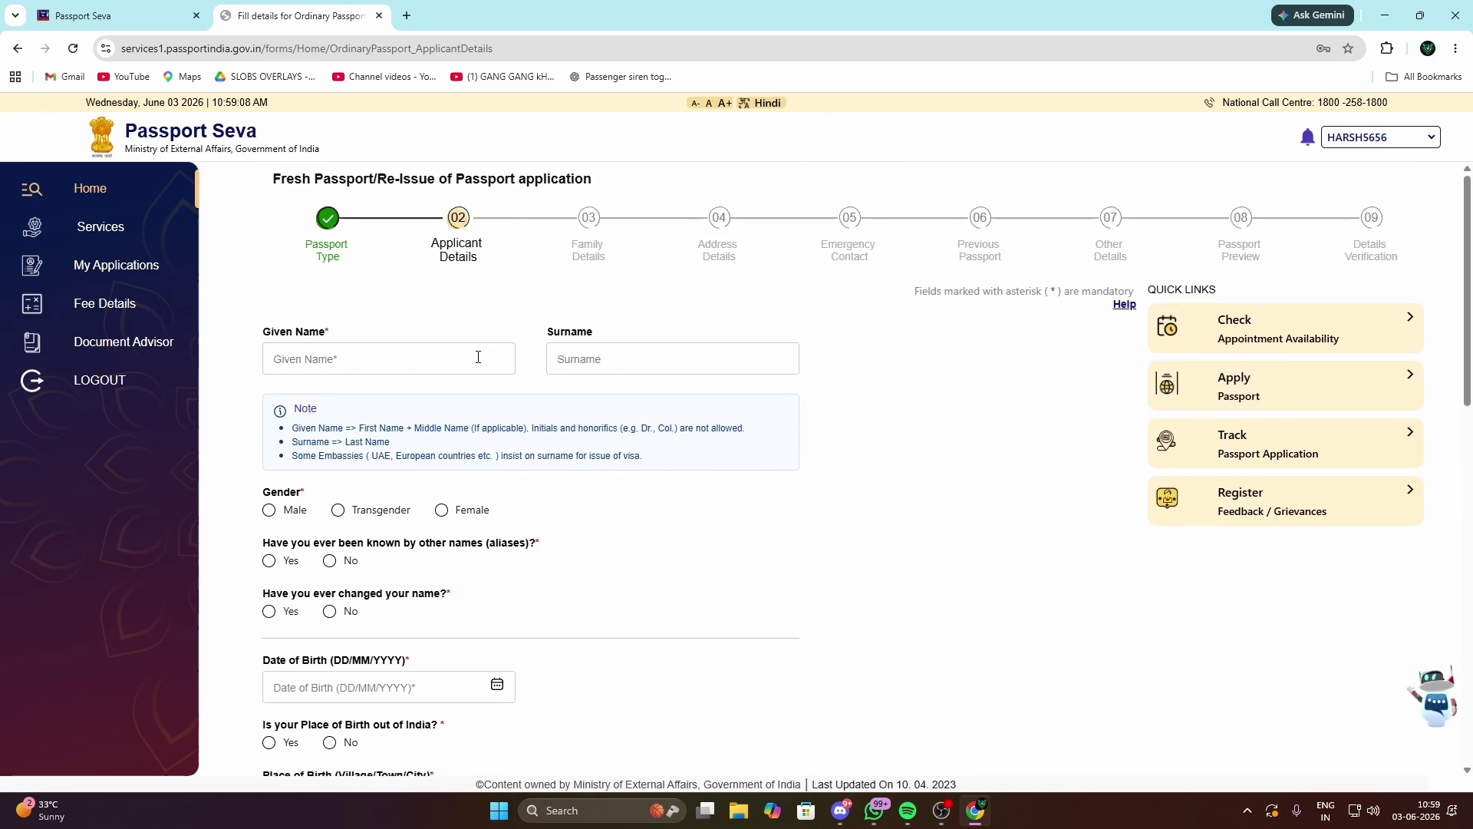
{"action": "scroll", "coordinate": [478, 356], "scroll_direction": "down", "scroll_amount": 1}
{"action": "scroll", "coordinate": [389, 302], "scroll_direction": "up", "scroll_amount": 1}
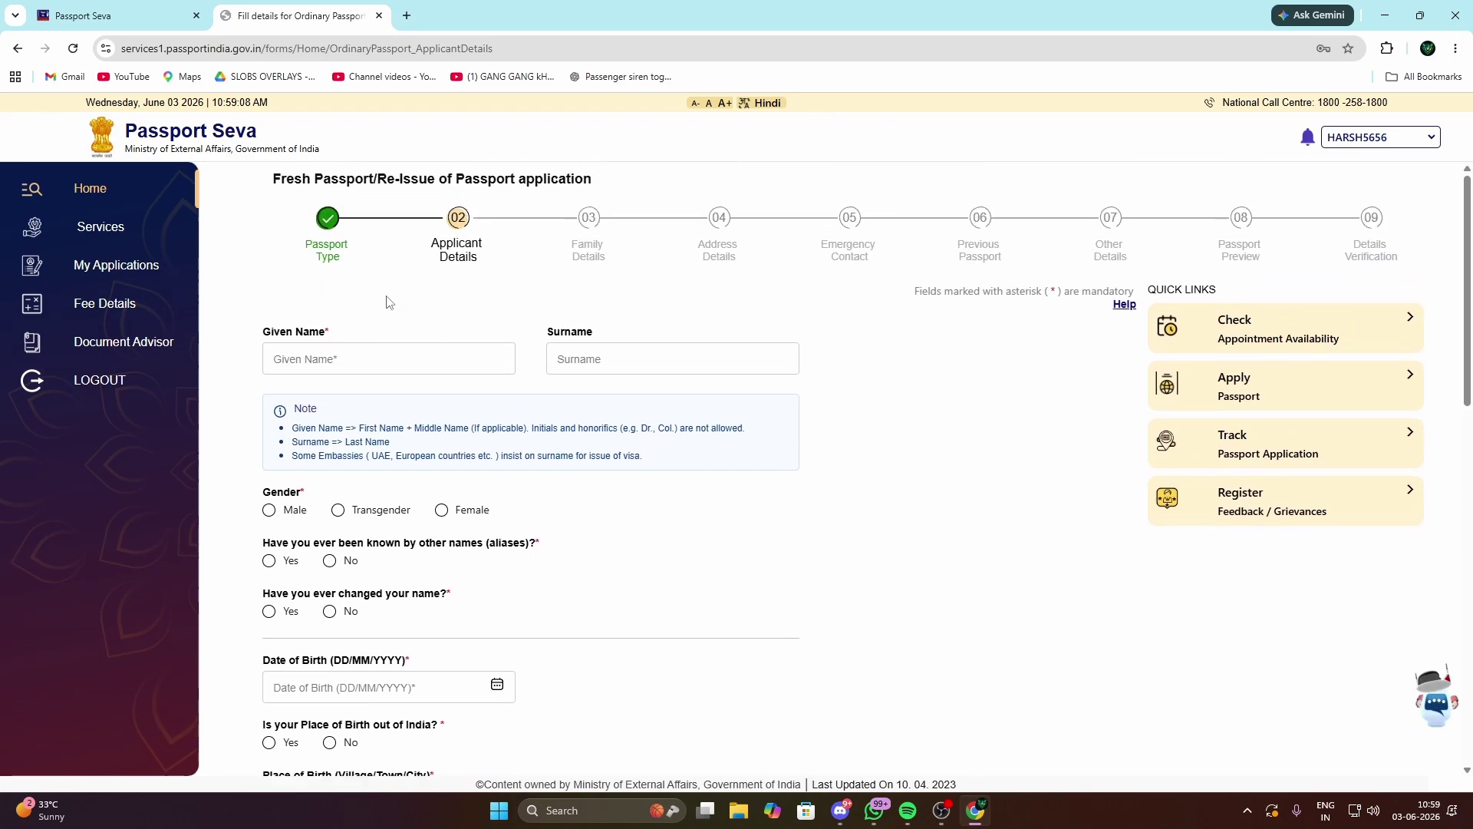
{"action": "scroll", "coordinate": [389, 302], "scroll_direction": "down", "scroll_amount": 2}
{"action": "left_click", "coordinate": [348, 213]}
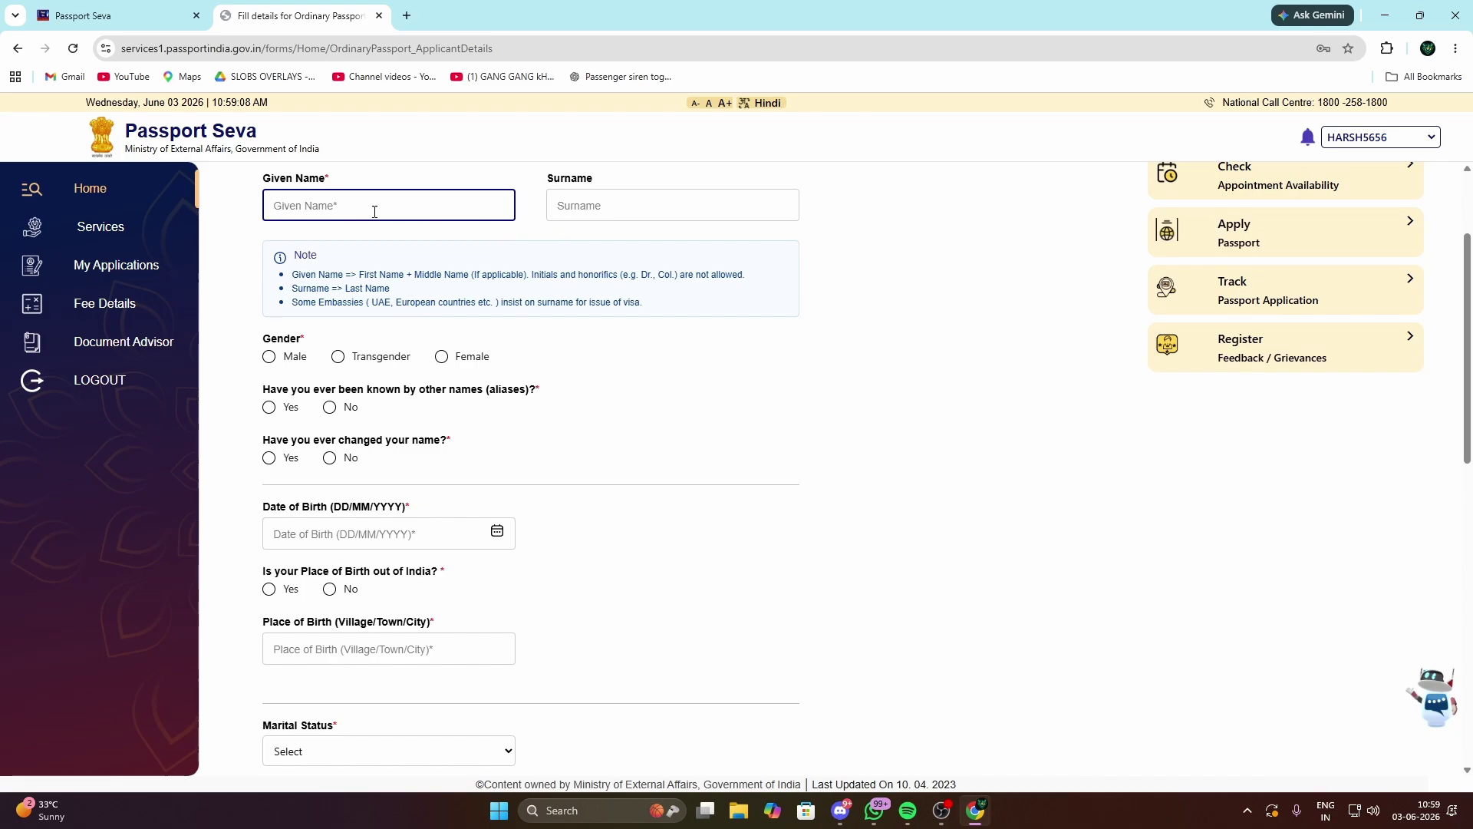
{"action": "scroll", "coordinate": [322, 270], "scroll_direction": "up", "scroll_amount": 1}
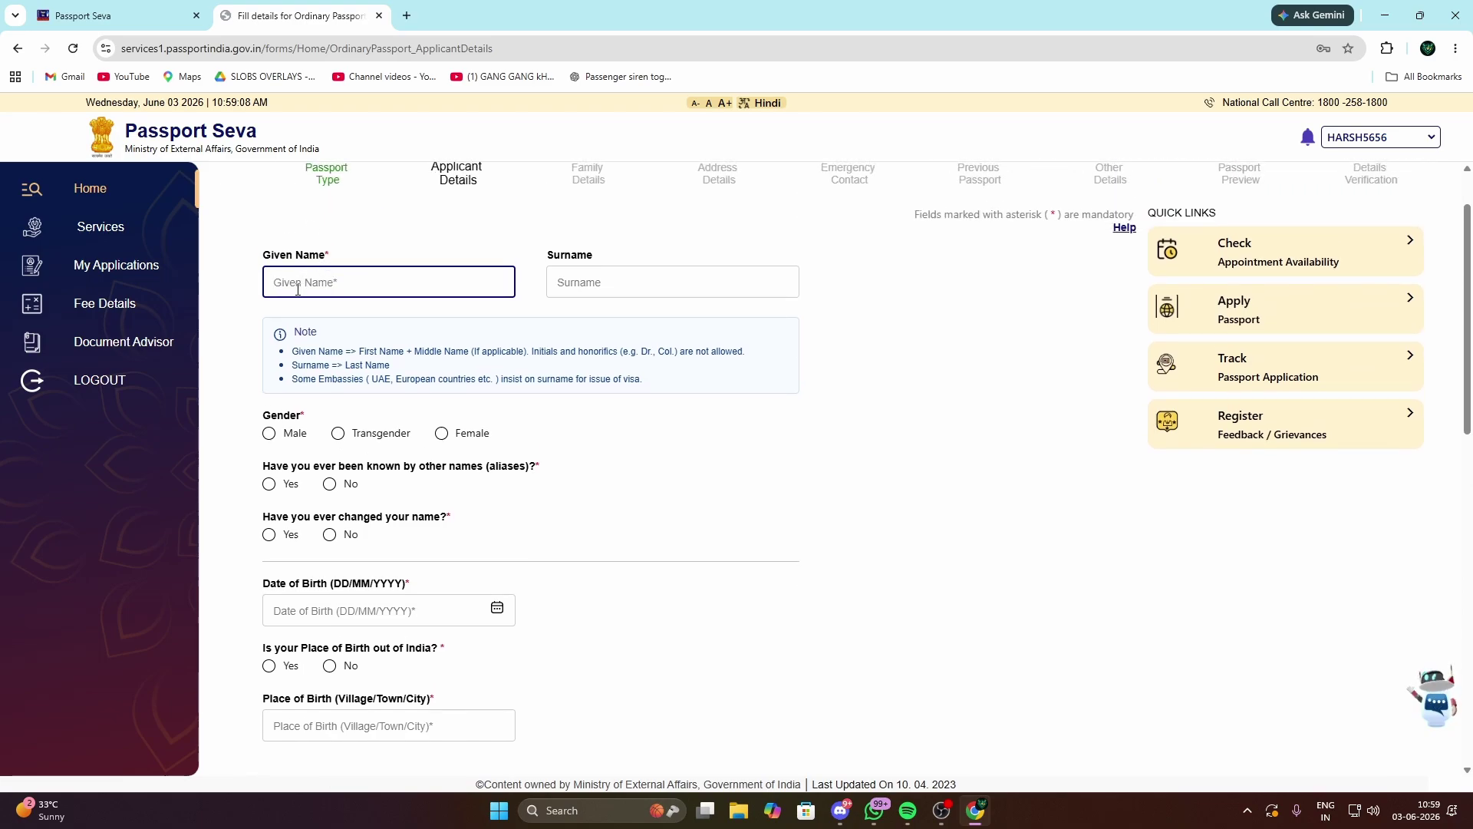
{"action": "left_click", "coordinate": [628, 282]}
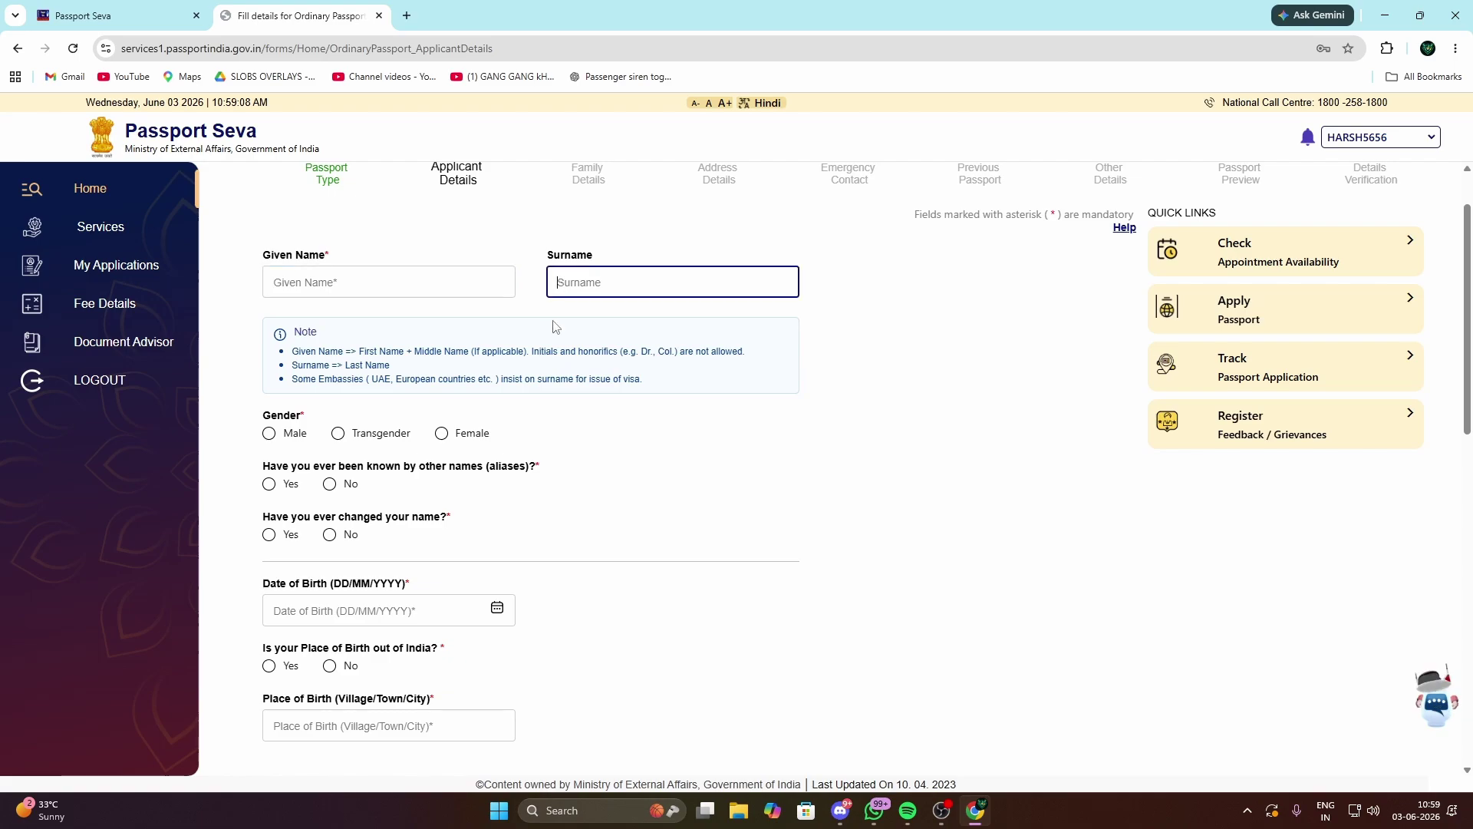
{"action": "left_click", "coordinate": [351, 284]}
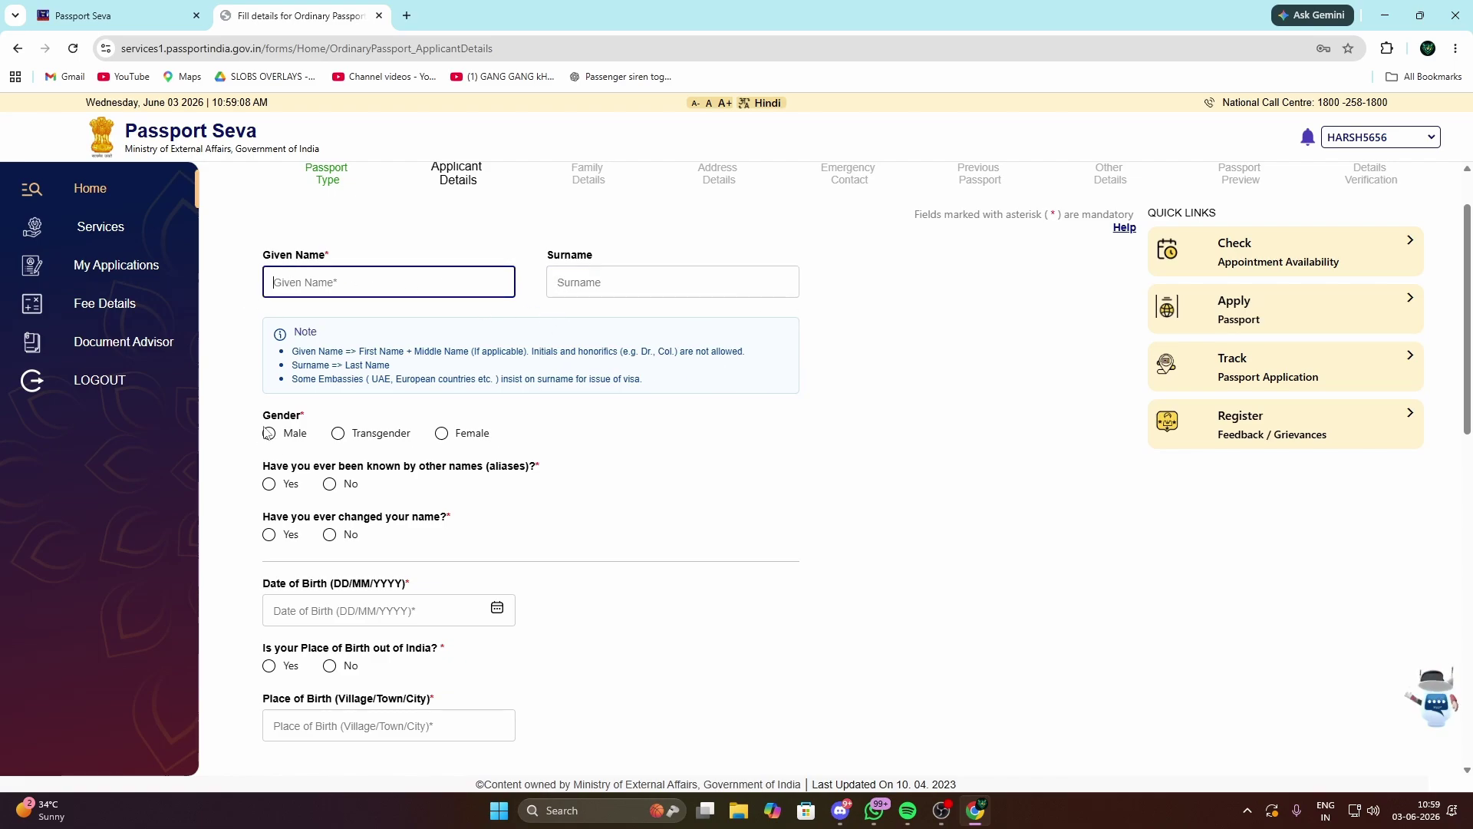
{"action": "left_click", "coordinate": [269, 433]}
Step: Answer No to aliases, name change and place of birth outside India
{"action": "scroll", "coordinate": [341, 390], "scroll_direction": "down", "scroll_amount": 1}
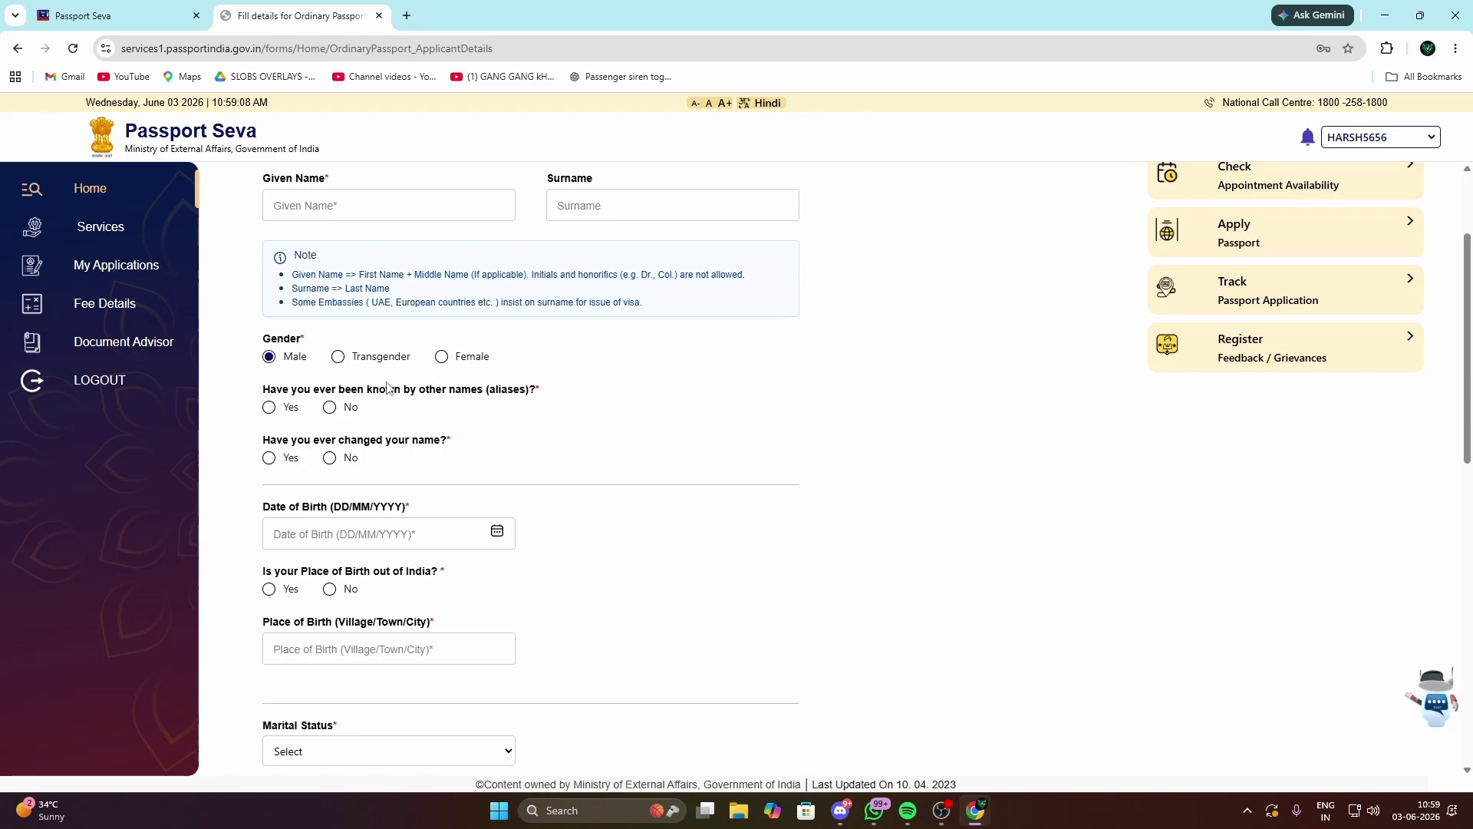
{"action": "left_click", "coordinate": [329, 407]}
{"action": "scroll", "coordinate": [291, 485], "scroll_direction": "down", "scroll_amount": 2}
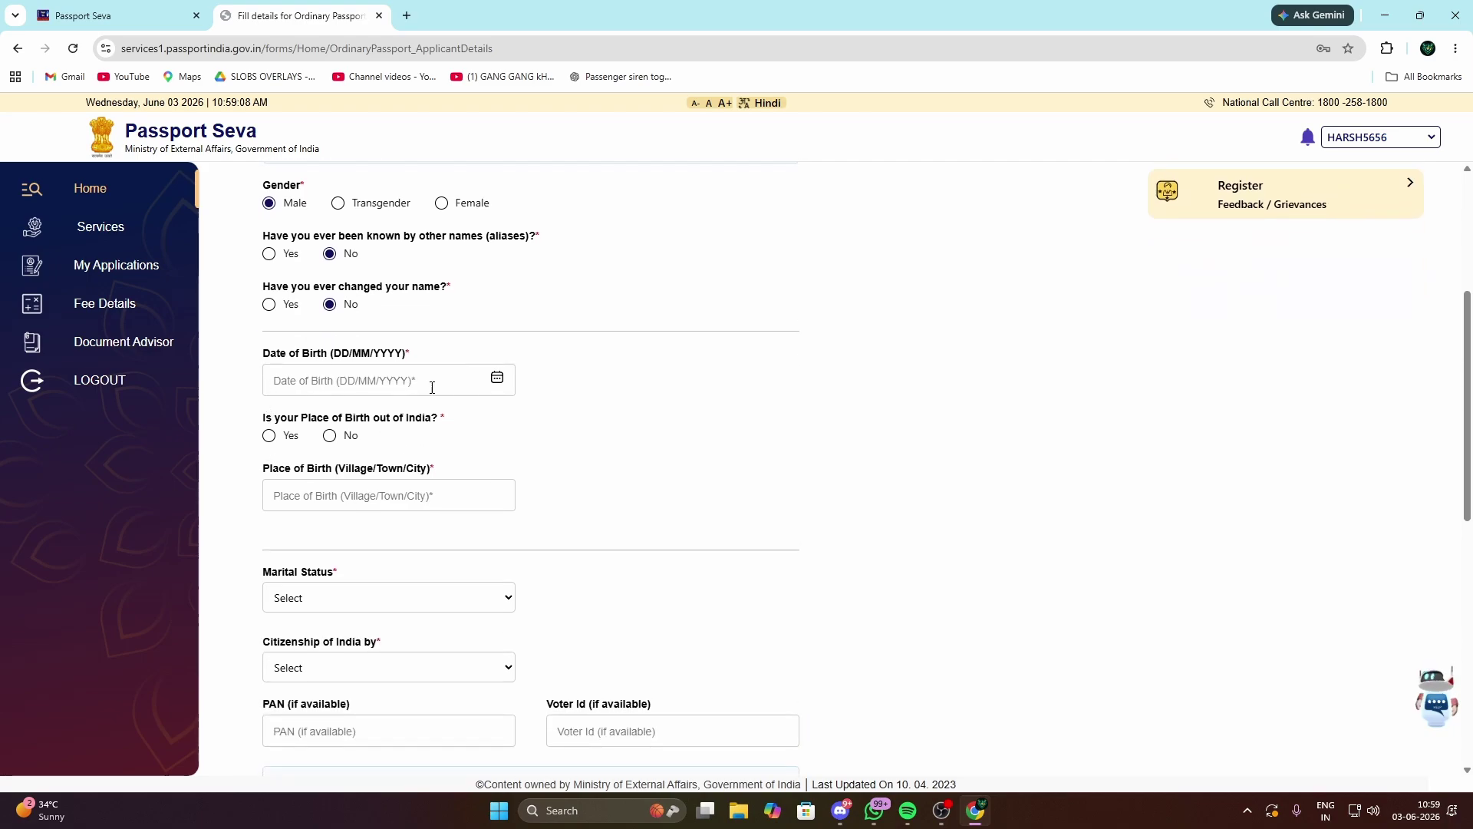
{"action": "left_click_drag", "start_coordinate": [261, 415], "coordinate": [369, 431]}
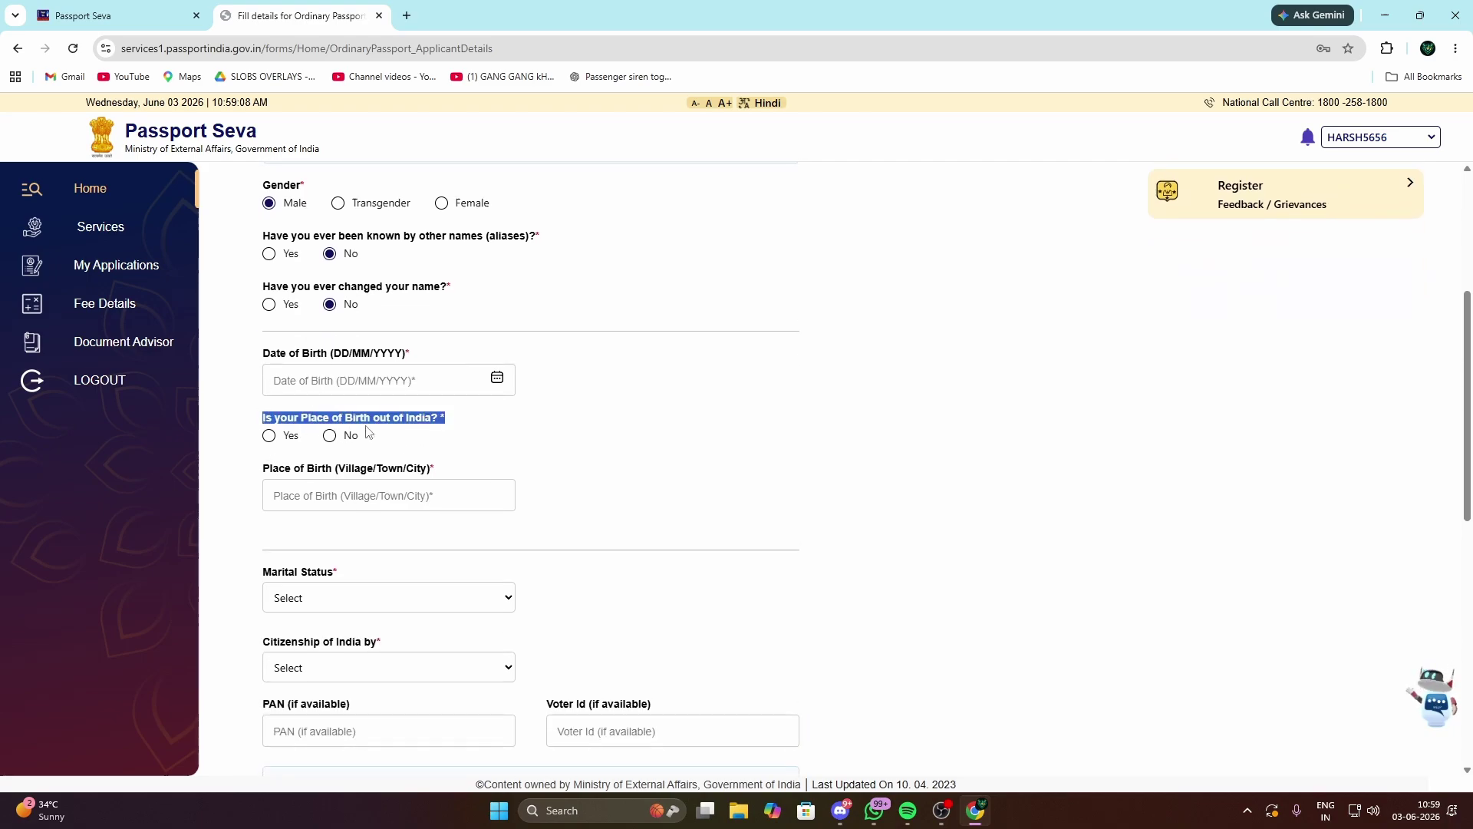
{"action": "left_click", "coordinate": [404, 423]}
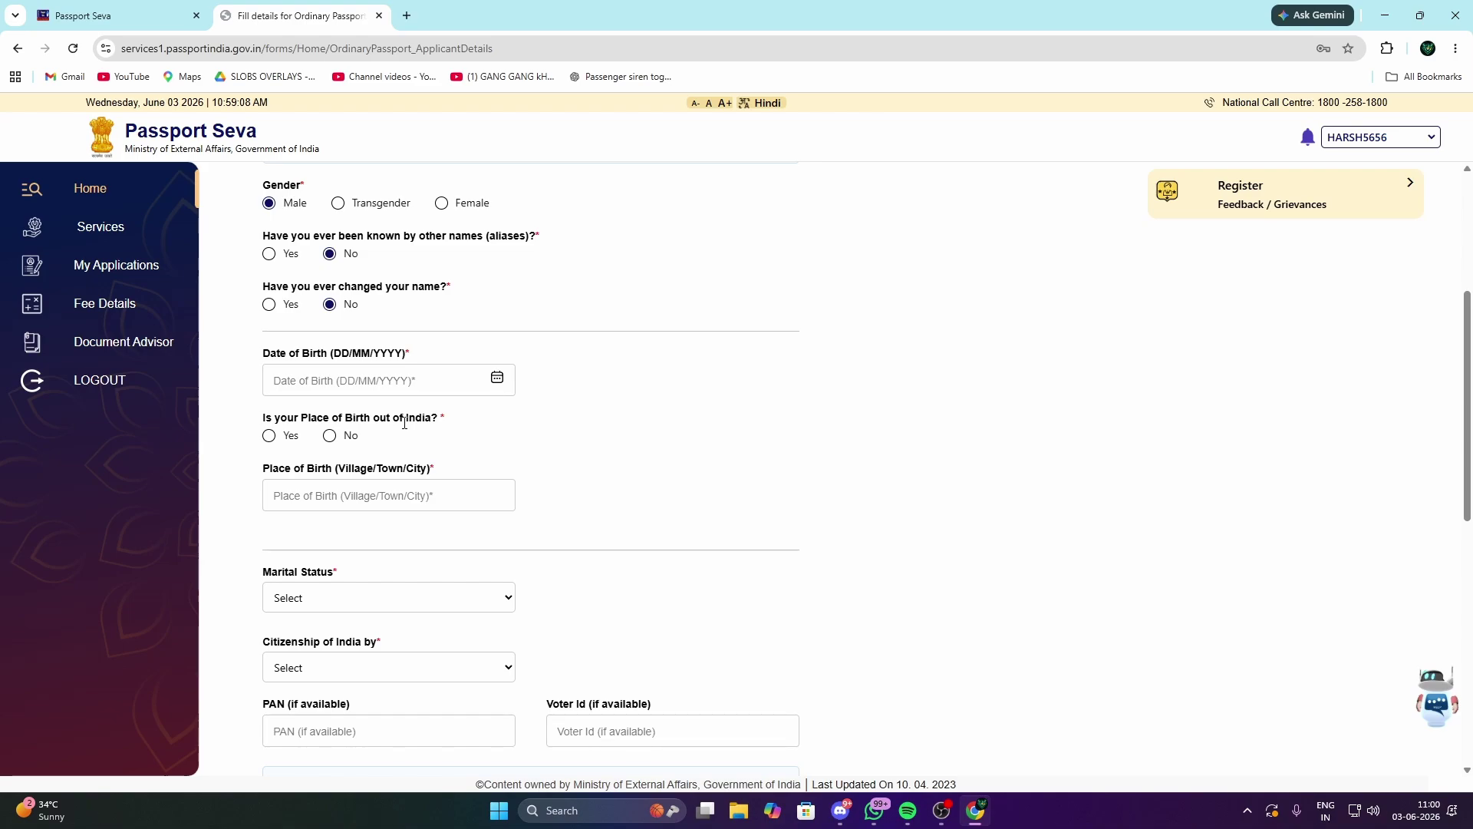
{"action": "left_click", "coordinate": [329, 435]}
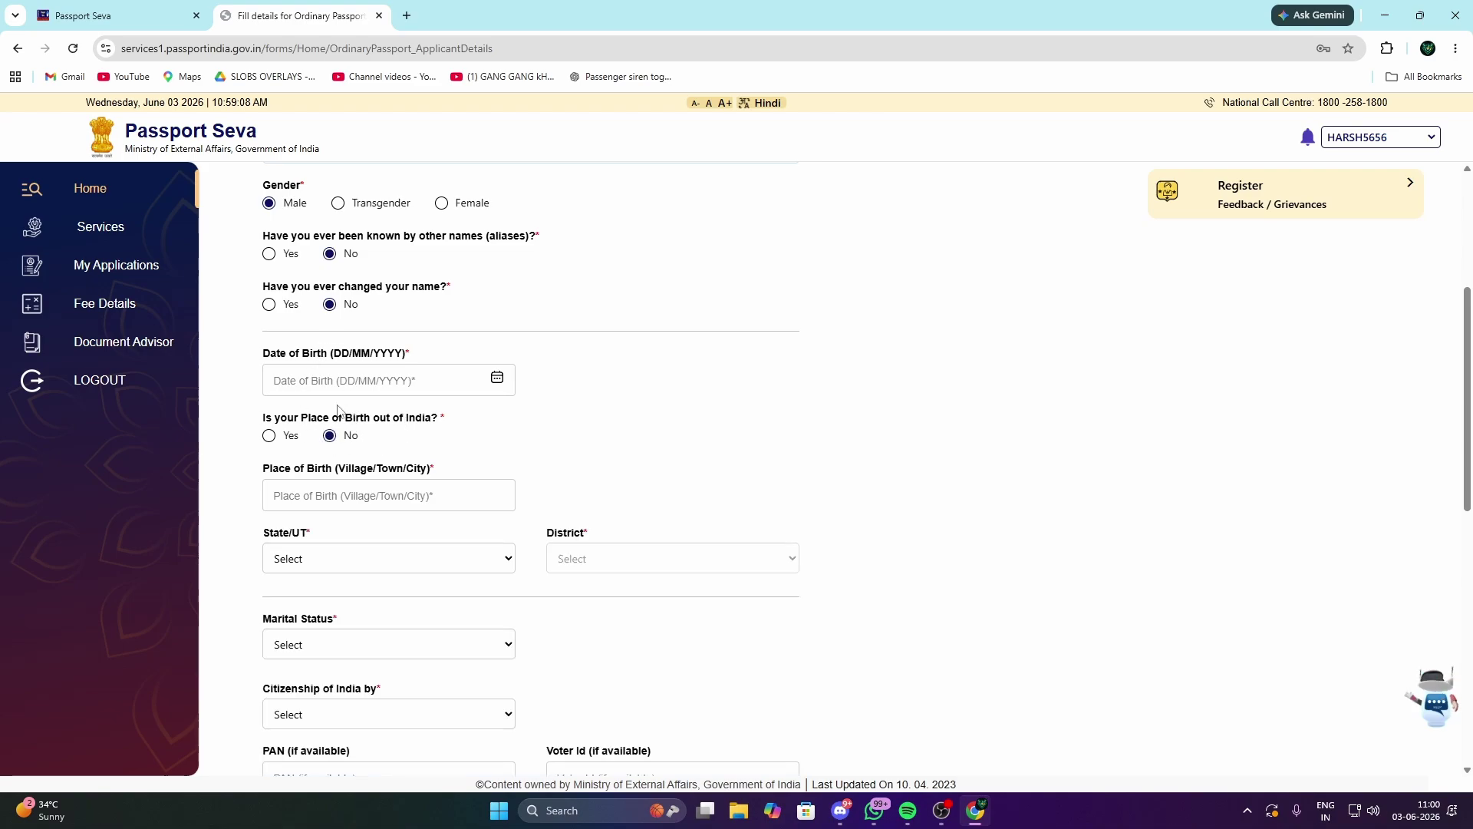
Step: Begin the place-of-birth entry and show the list of states
{"action": "scroll", "coordinate": [396, 418], "scroll_direction": "down", "scroll_amount": 2}
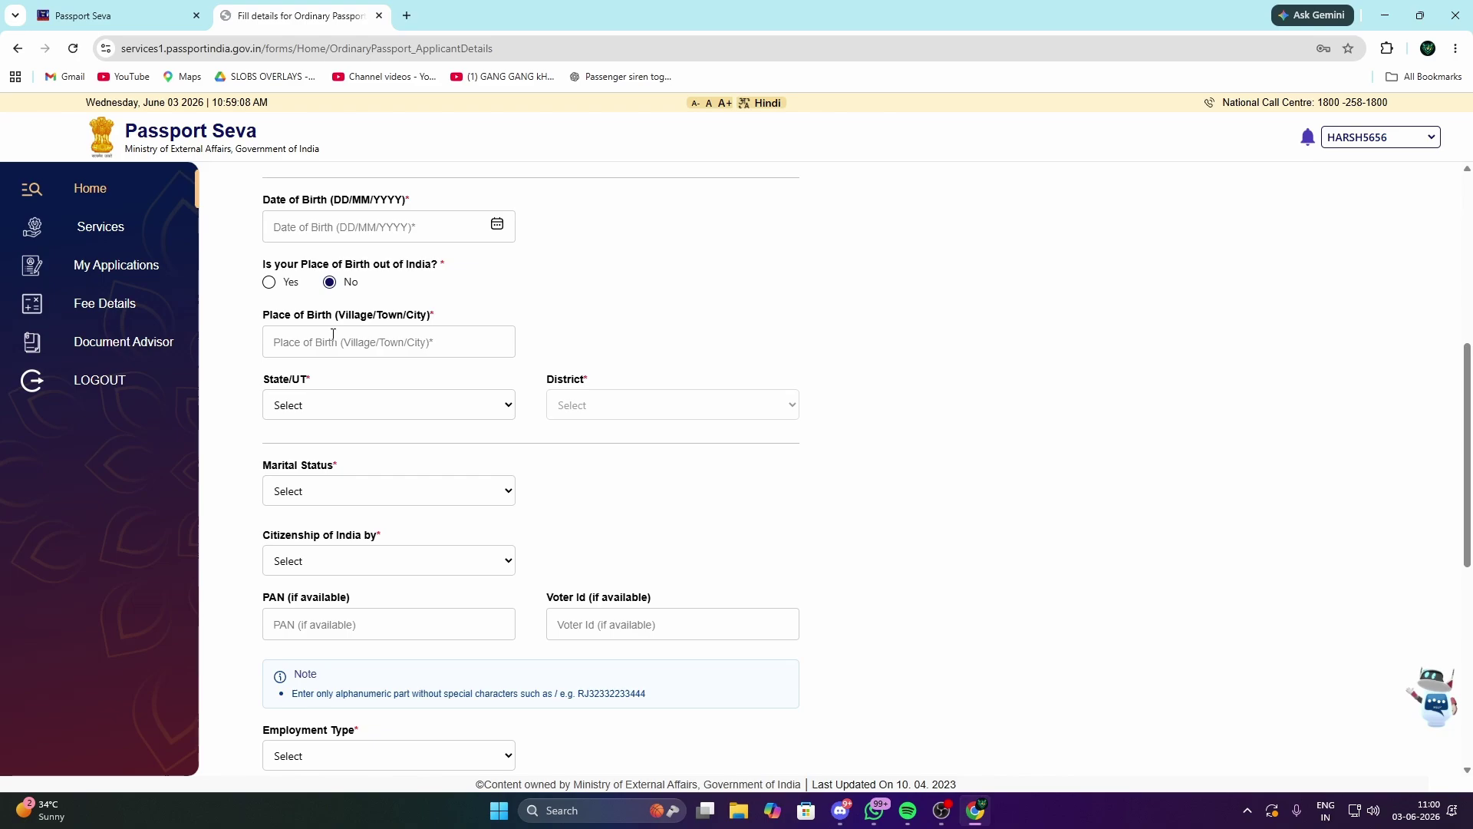
{"action": "left_click_drag", "start_coordinate": [336, 316], "coordinate": [430, 315]}
{"action": "left_click", "coordinate": [391, 314]}
{"action": "left_click", "coordinate": [361, 342]}
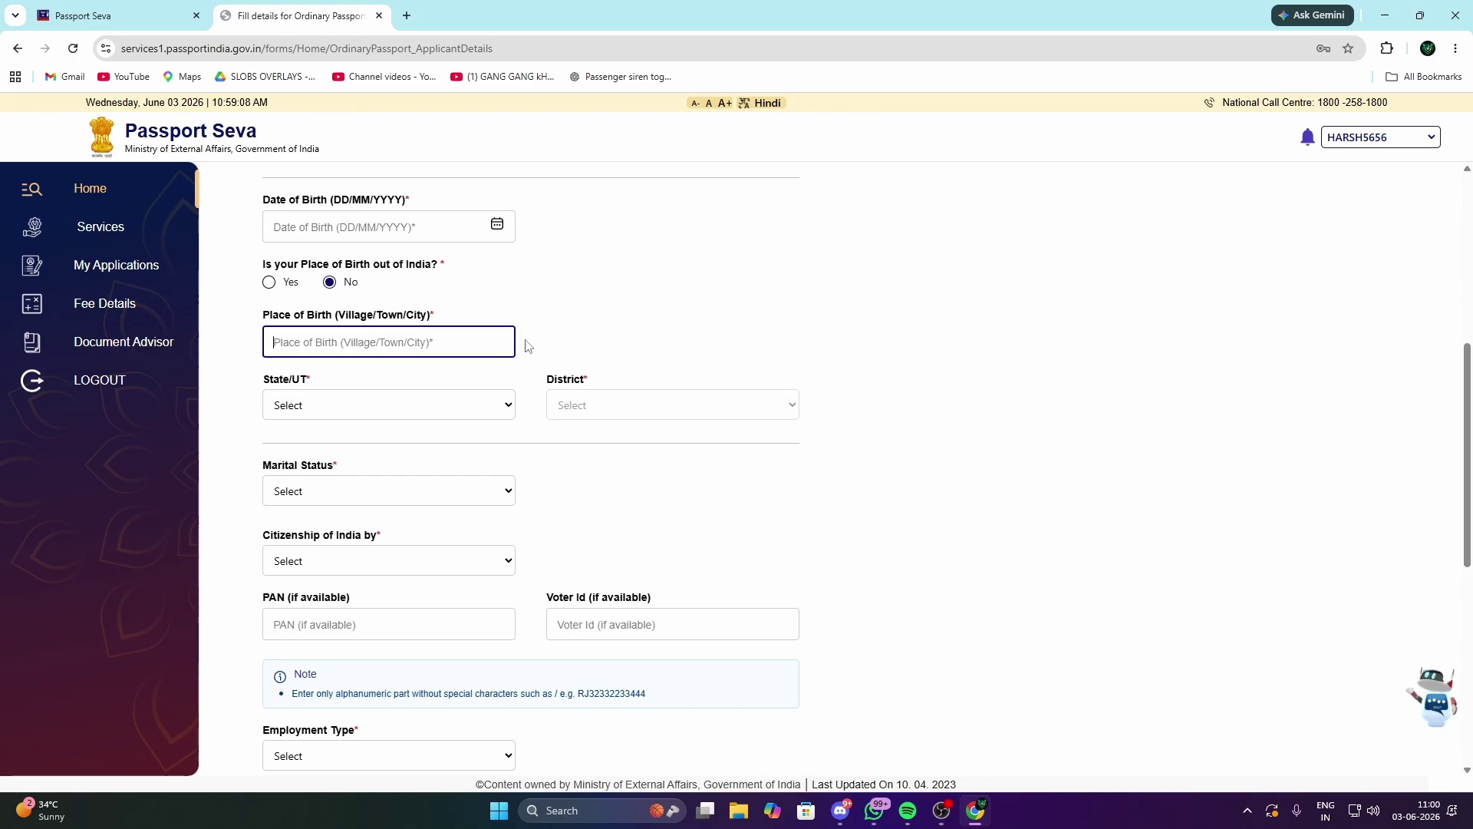
{"action": "left_click", "coordinate": [323, 411]}
Step: Look through the state and marital status lists without choosing a value
{"action": "scroll", "coordinate": [377, 586], "scroll_direction": "up", "scroll_amount": 3}
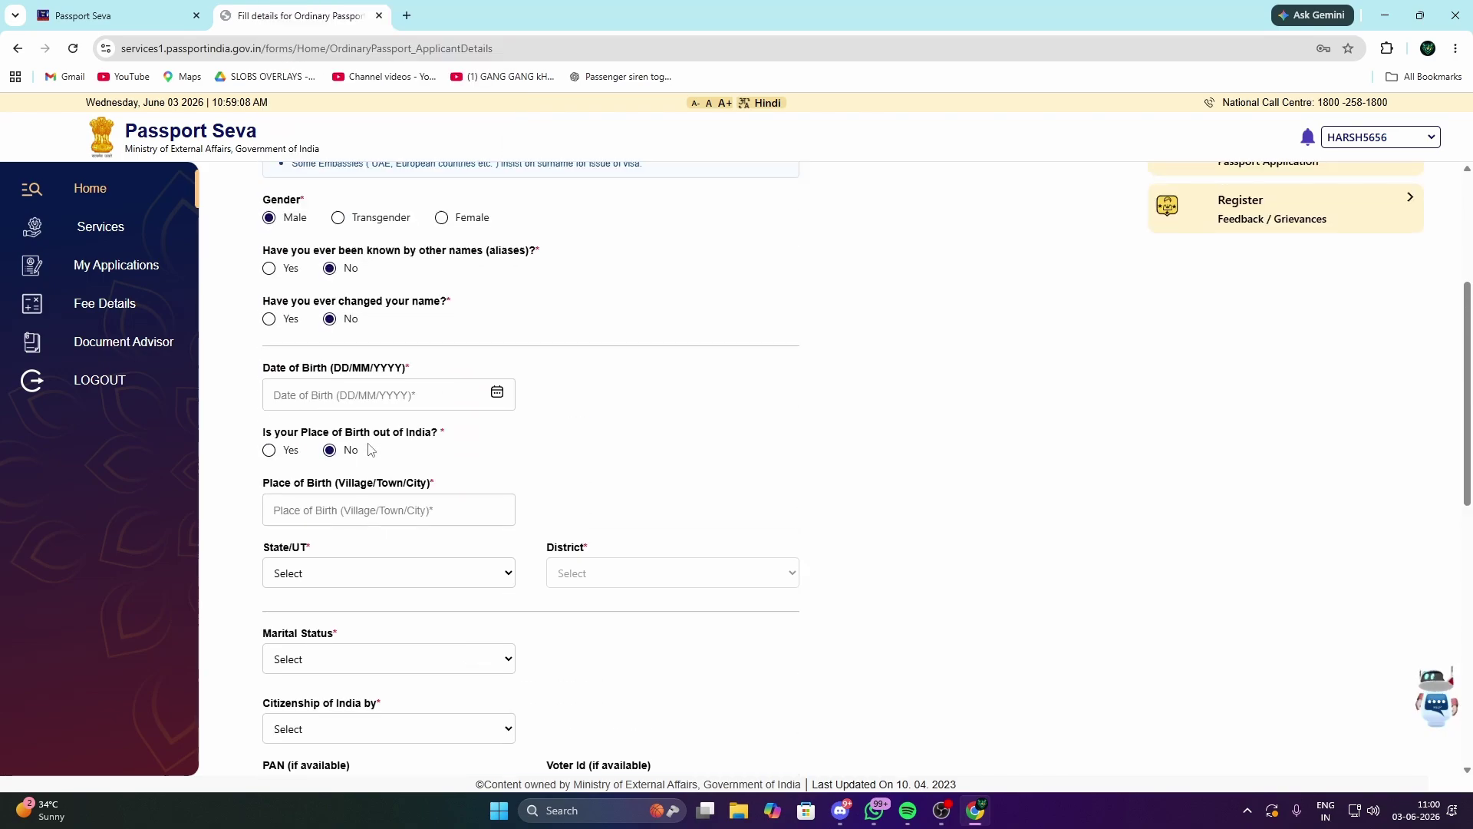
{"action": "scroll", "coordinate": [321, 445], "scroll_direction": "down", "scroll_amount": 3}
{"action": "left_click", "coordinate": [330, 405]}
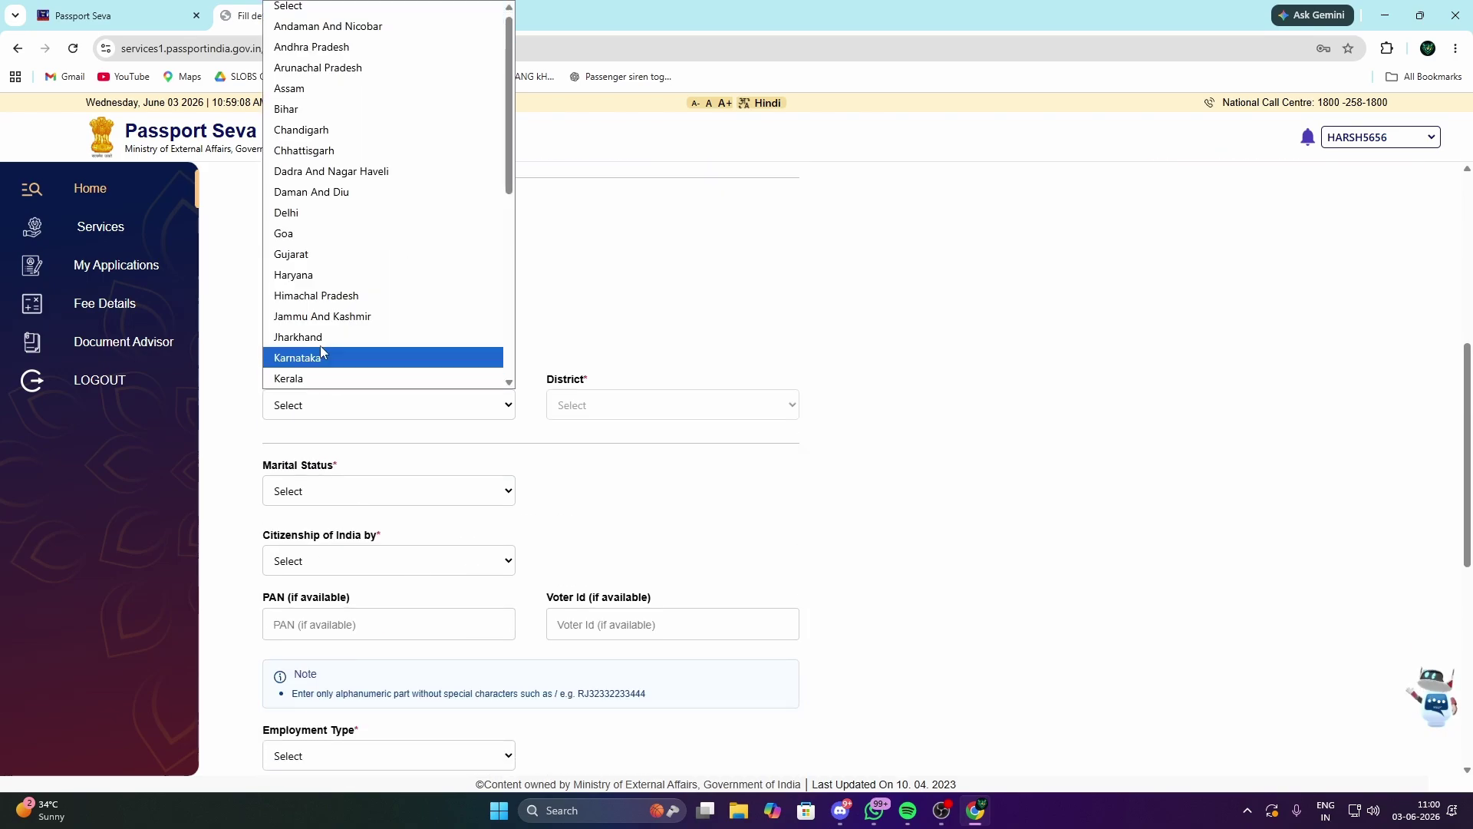
{"action": "scroll", "coordinate": [343, 370], "scroll_direction": "down", "scroll_amount": 5}
{"action": "left_click", "coordinate": [412, 491]}
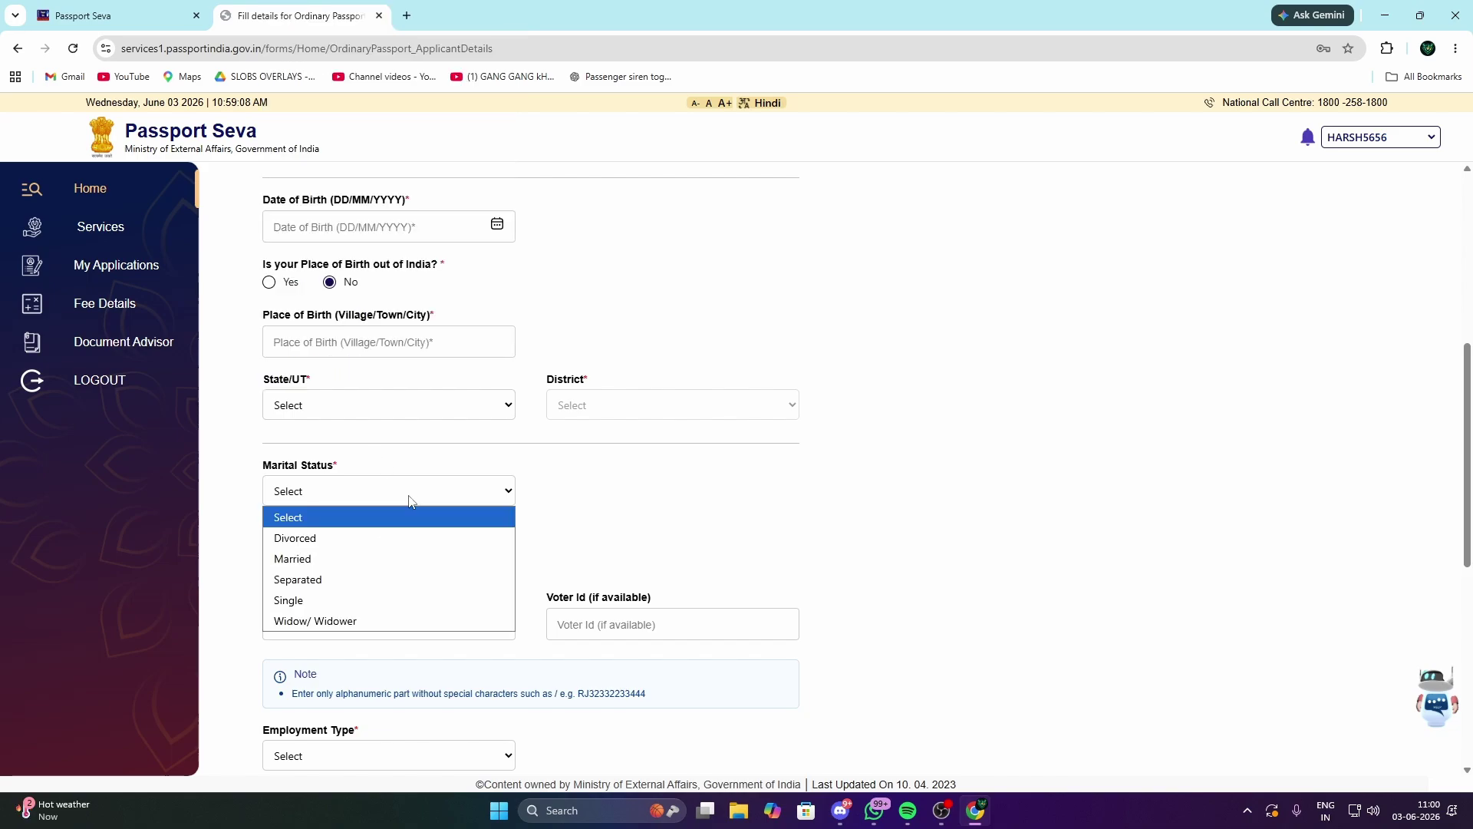
{"action": "left_click", "coordinate": [416, 458]}
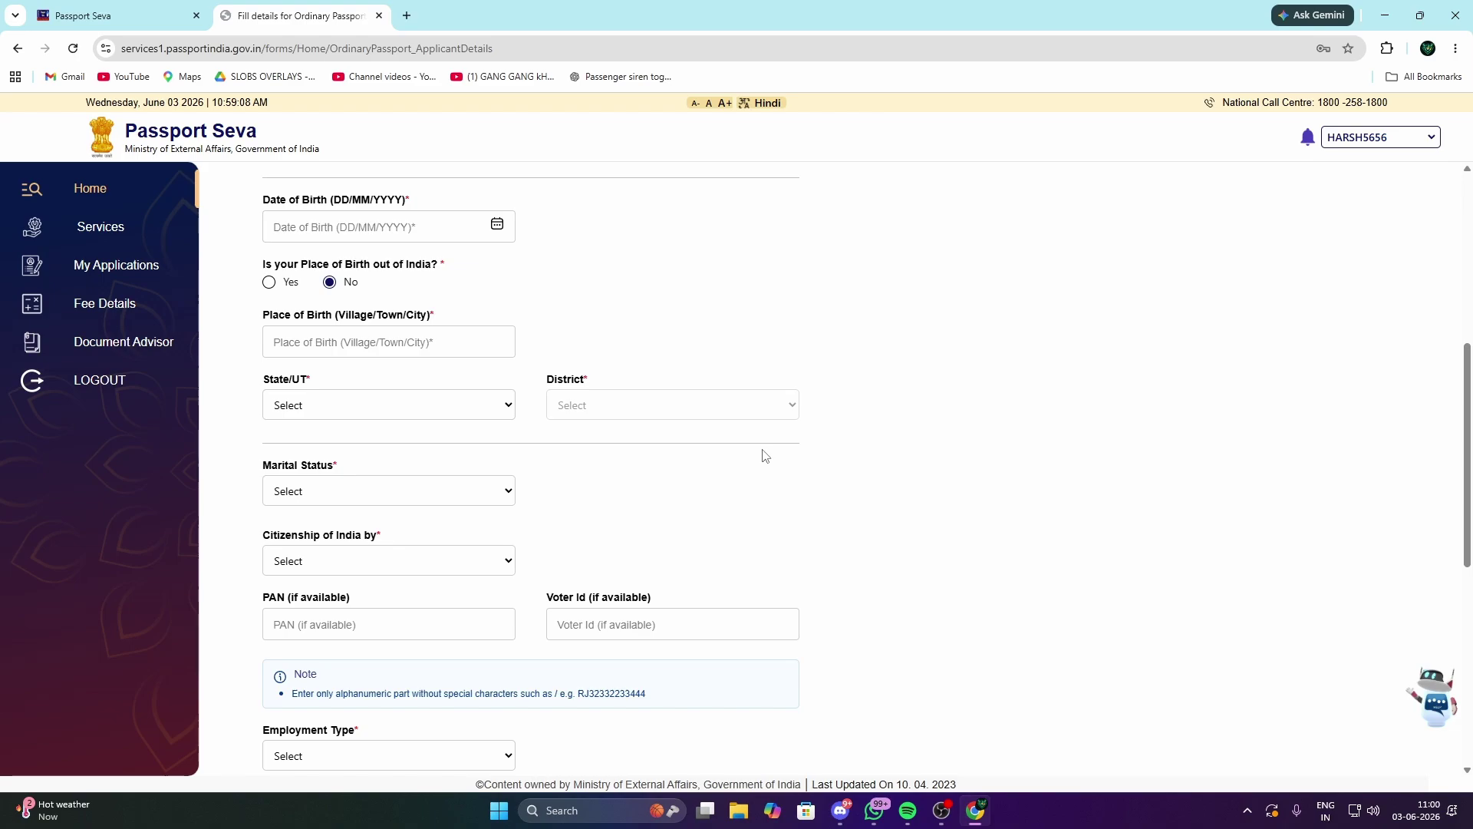
{"action": "left_click", "coordinate": [406, 494]}
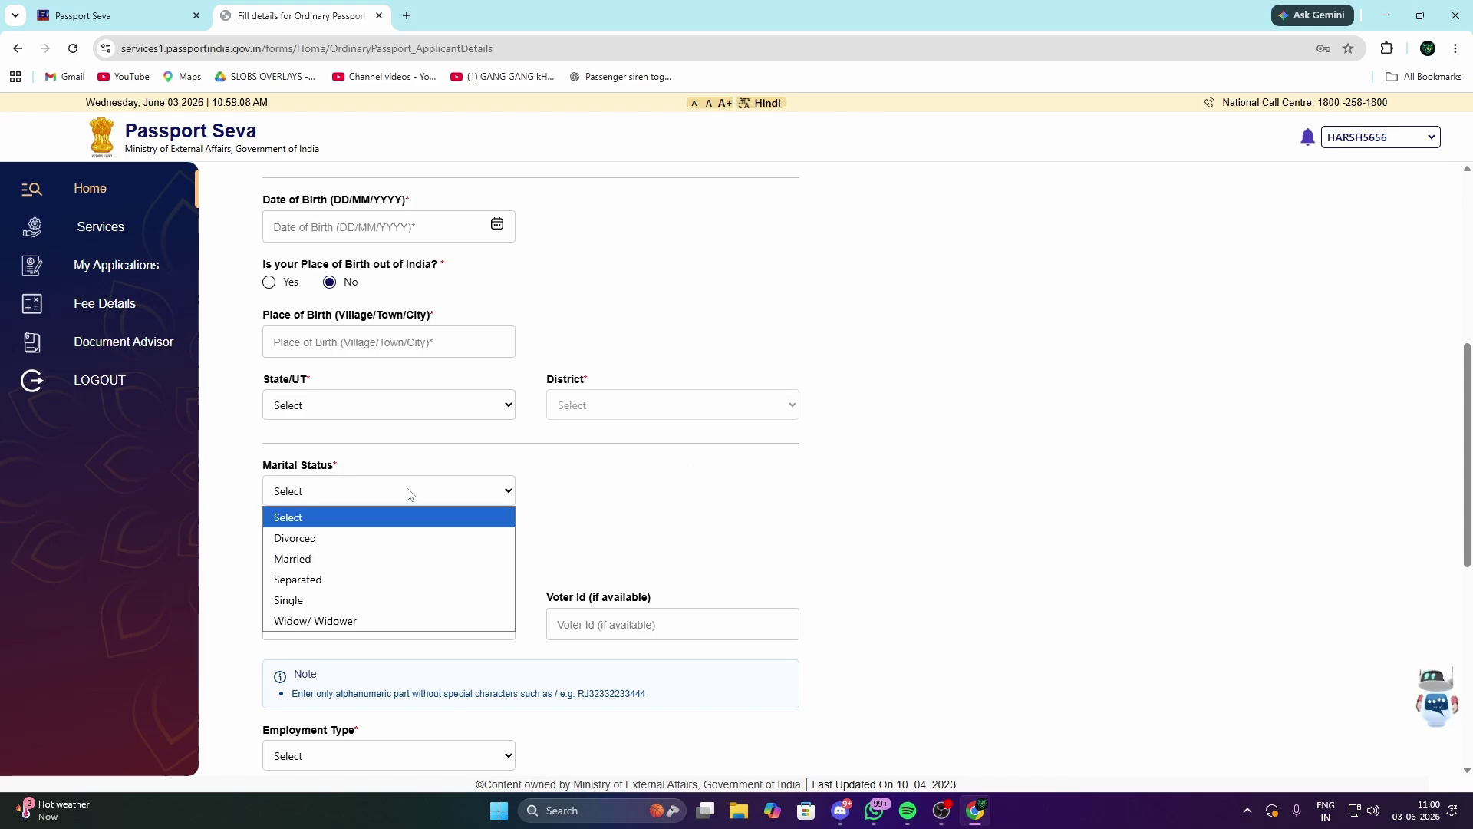
{"action": "left_click", "coordinate": [409, 492]}
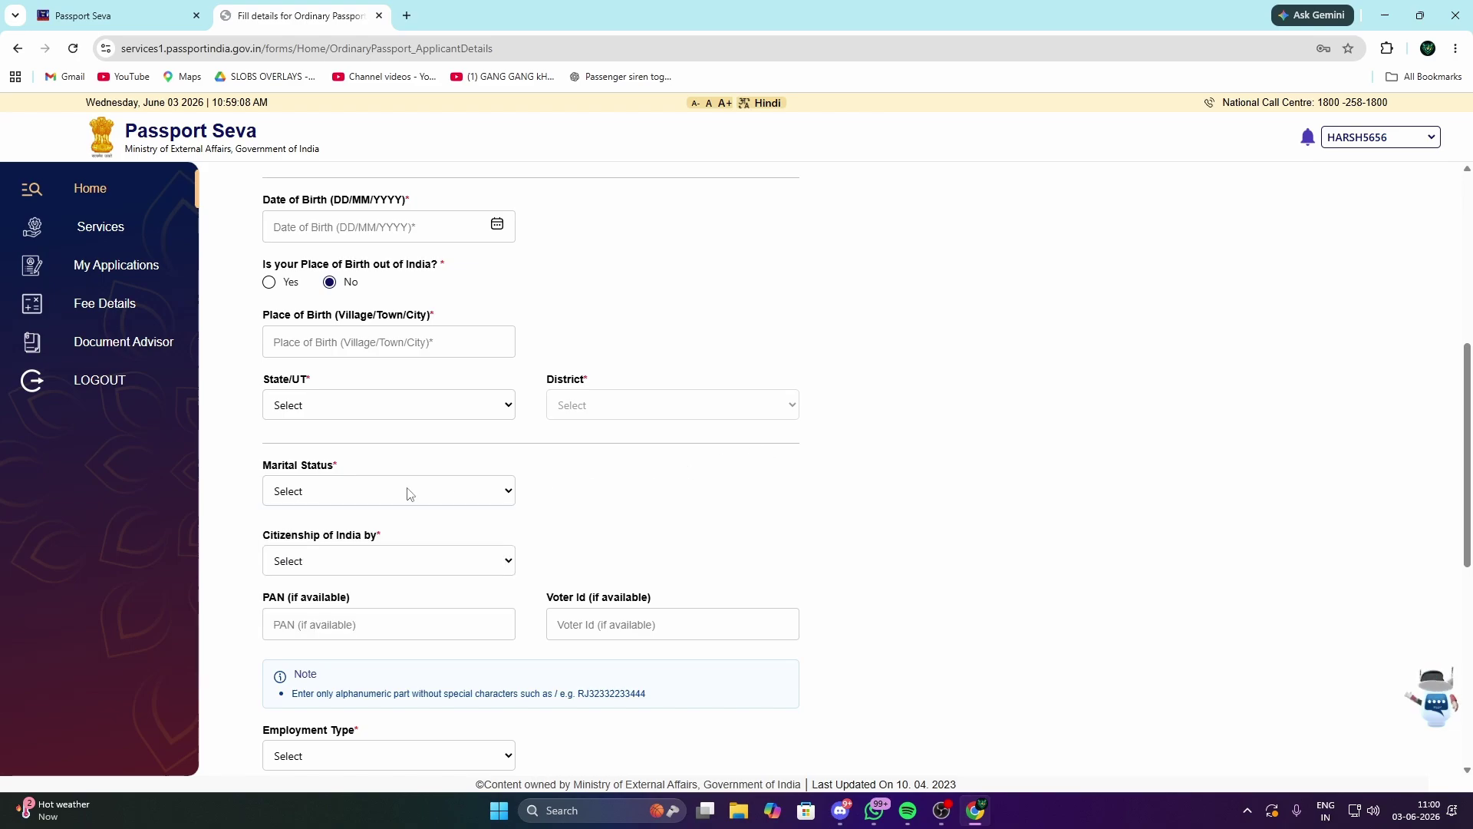
{"action": "left_click", "coordinate": [410, 494]}
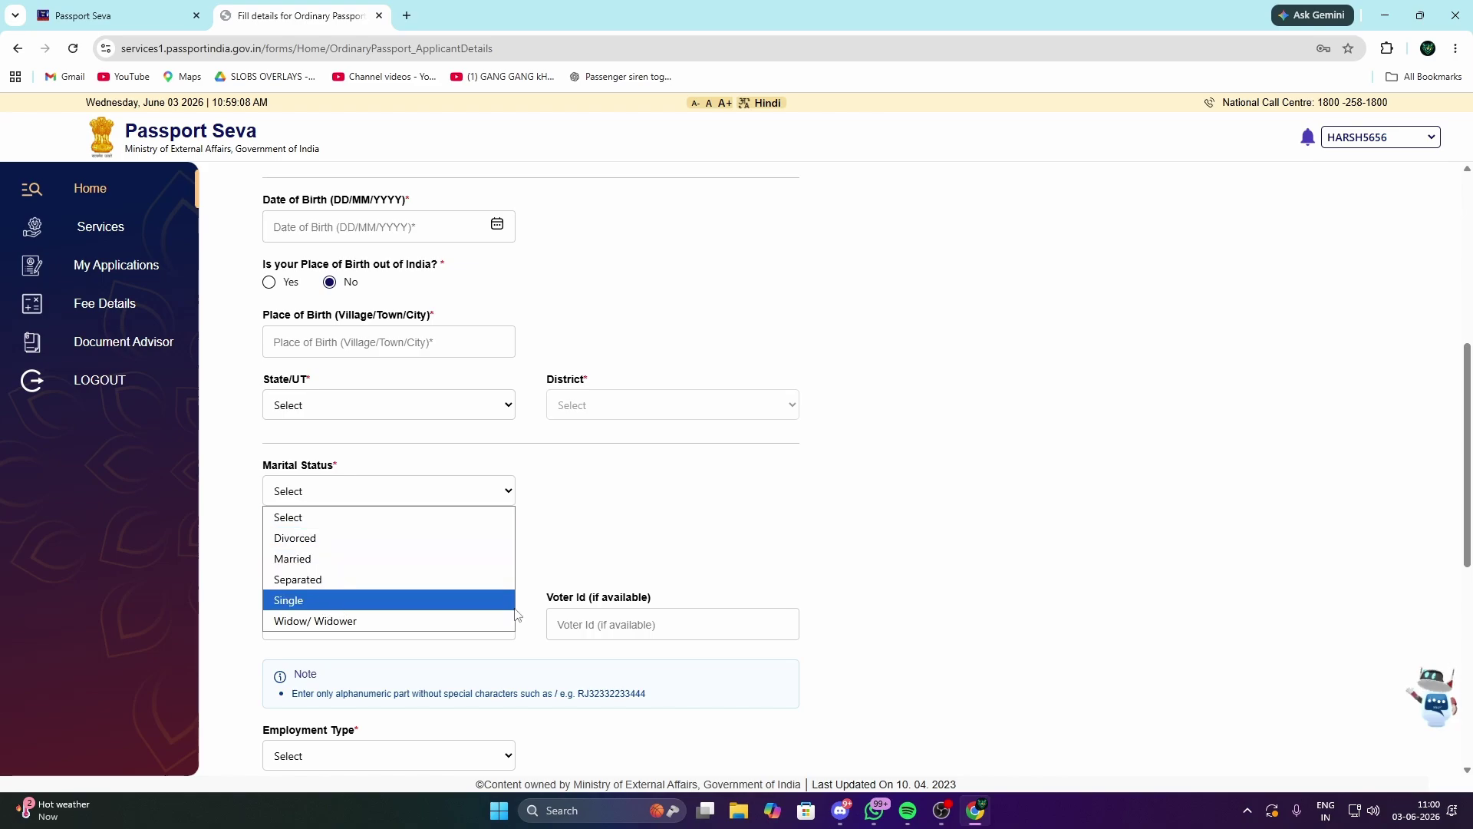
{"action": "left_click", "coordinate": [730, 562]}
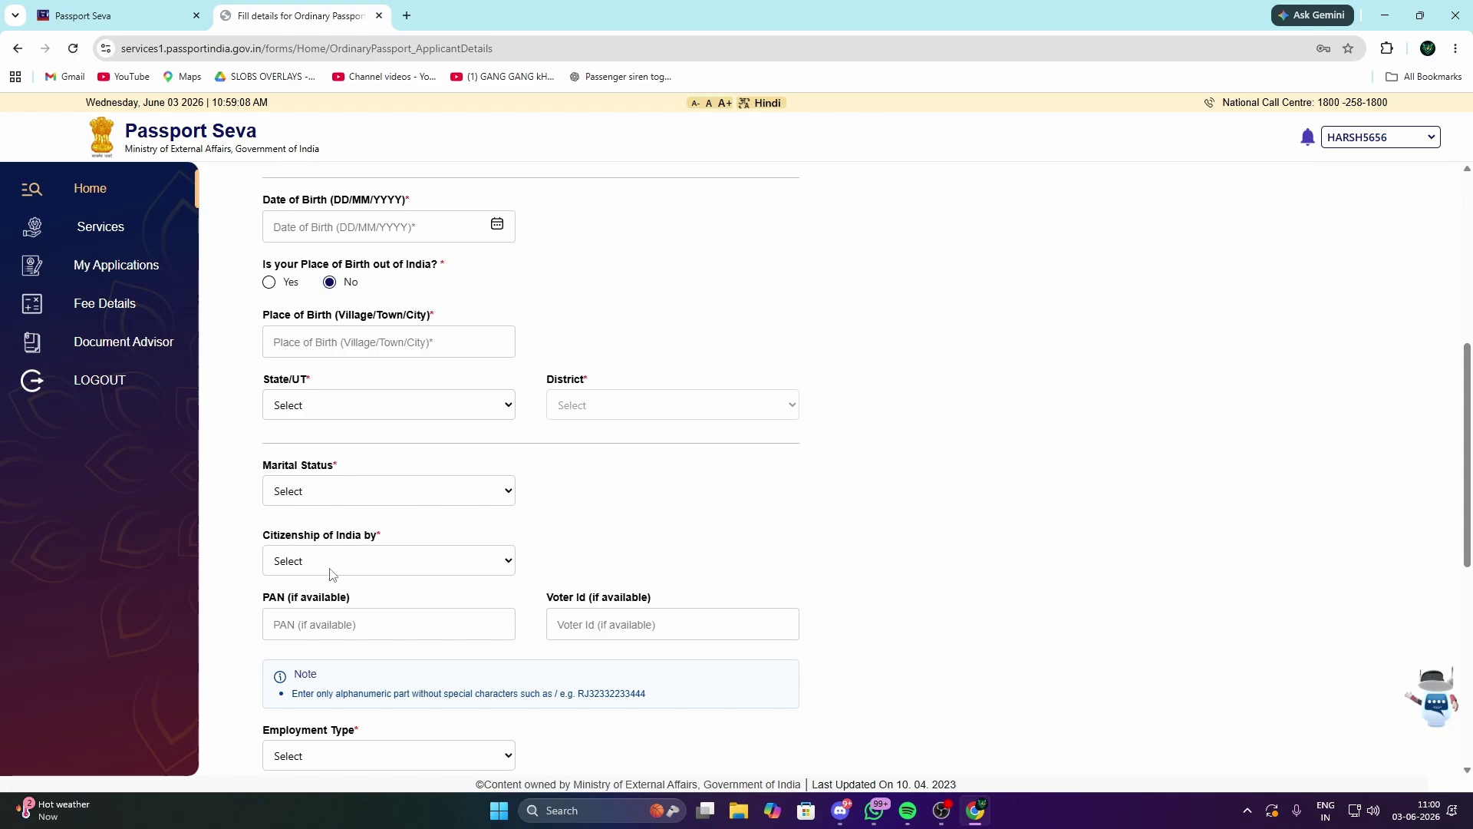
Step: Set 'Citizenship of India by' to Birth
{"action": "left_click", "coordinate": [368, 561]}
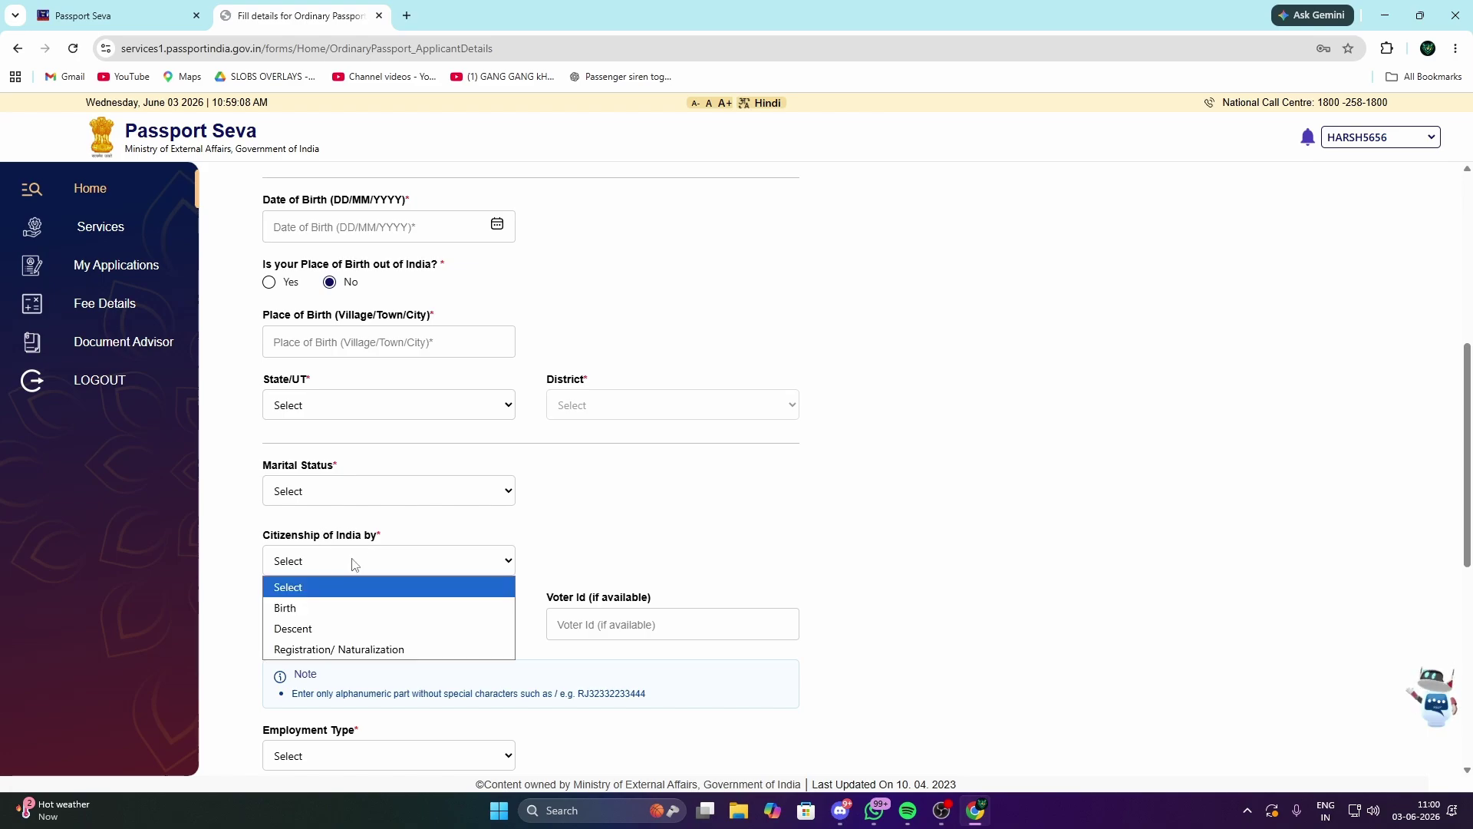
{"action": "left_click", "coordinate": [391, 608]}
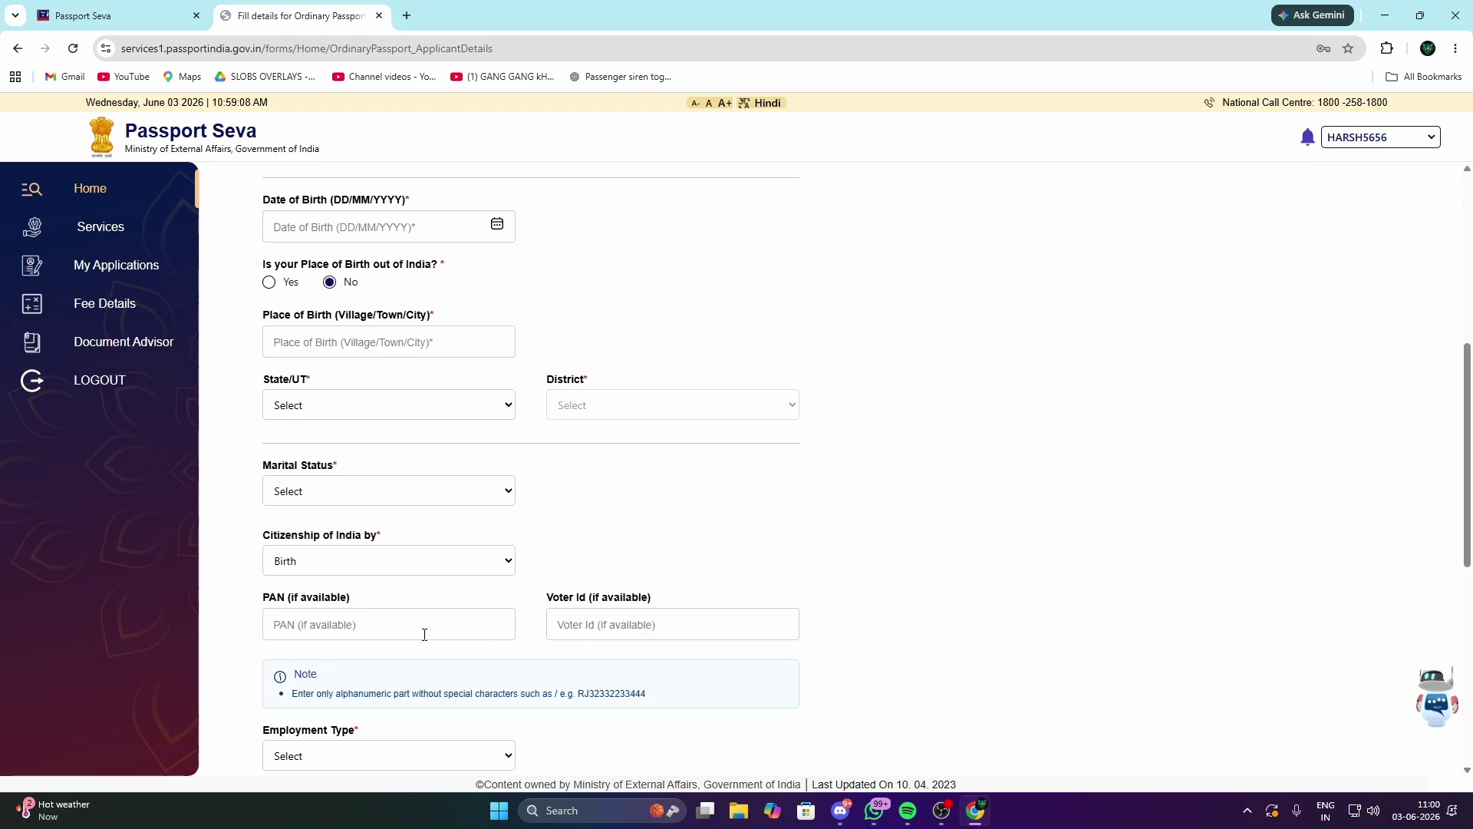
{"action": "scroll", "coordinate": [425, 634], "scroll_direction": "down", "scroll_amount": 3}
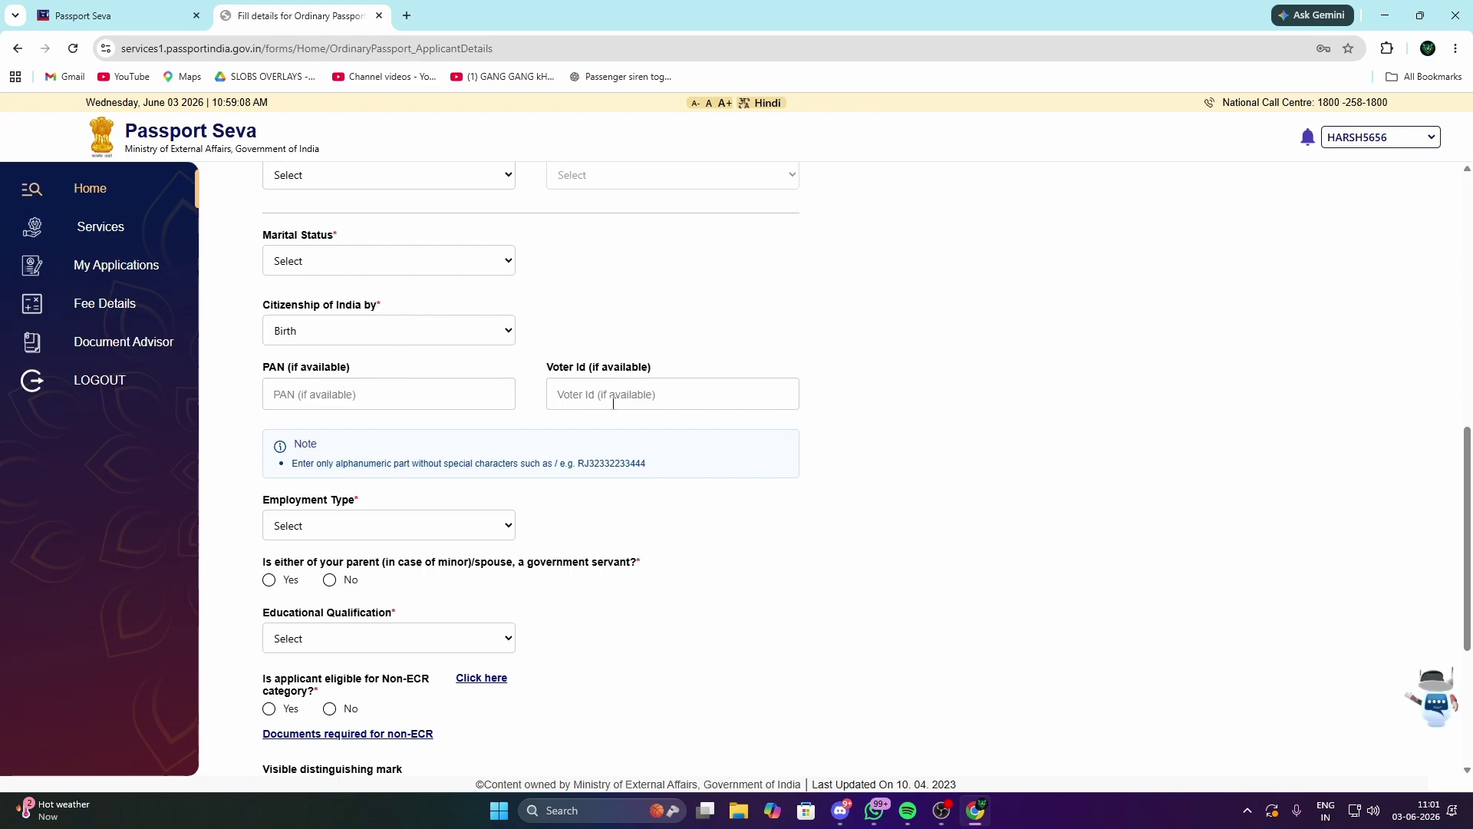
{"action": "left_click", "coordinate": [343, 400]}
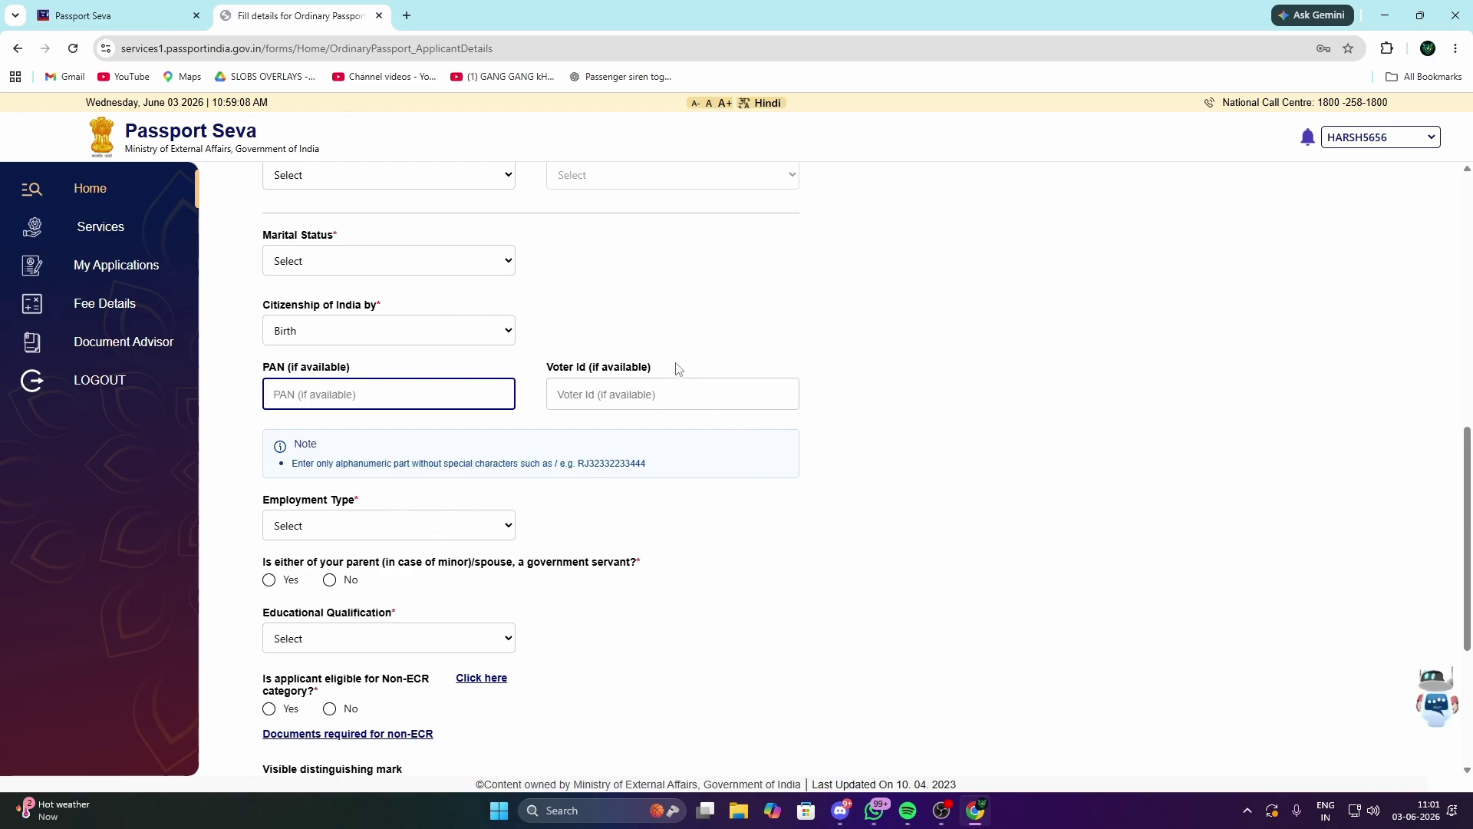
{"action": "left_click_drag", "start_coordinate": [580, 366], "coordinate": [679, 367]}
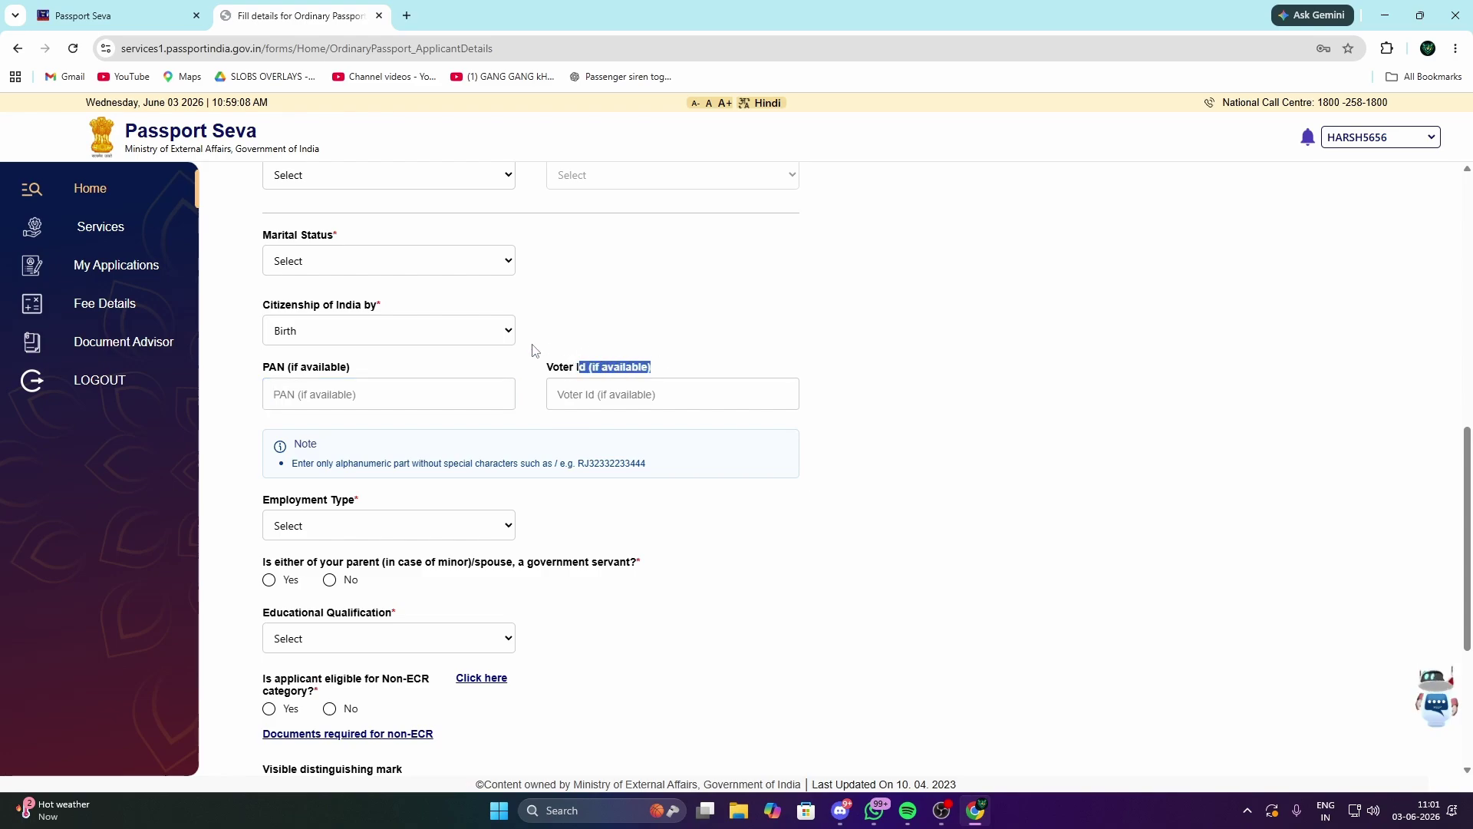
{"action": "left_click", "coordinate": [389, 524]}
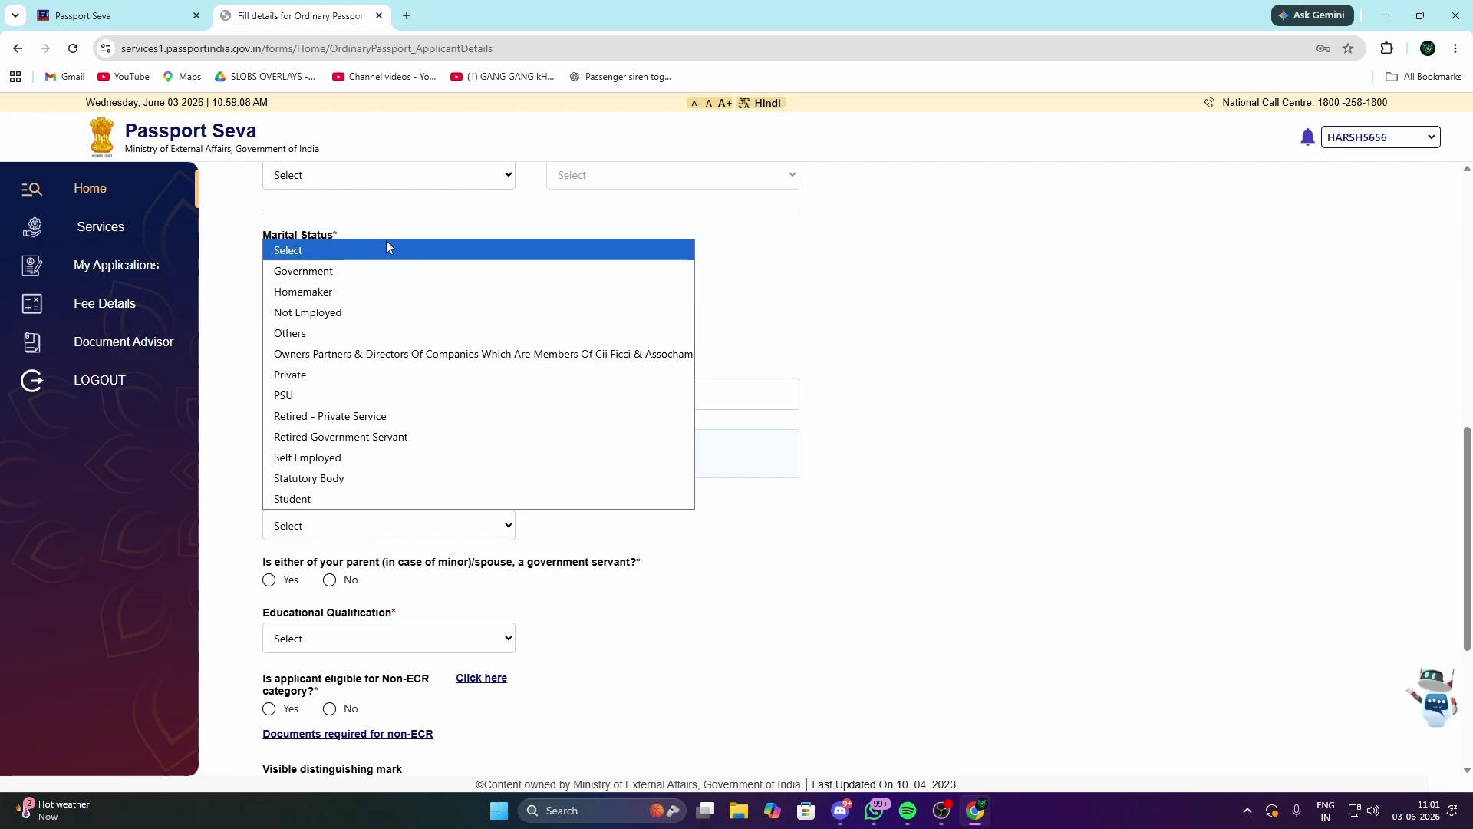
{"action": "left_click", "coordinate": [928, 420]}
{"action": "scroll", "coordinate": [405, 562], "scroll_direction": "down", "scroll_amount": 1}
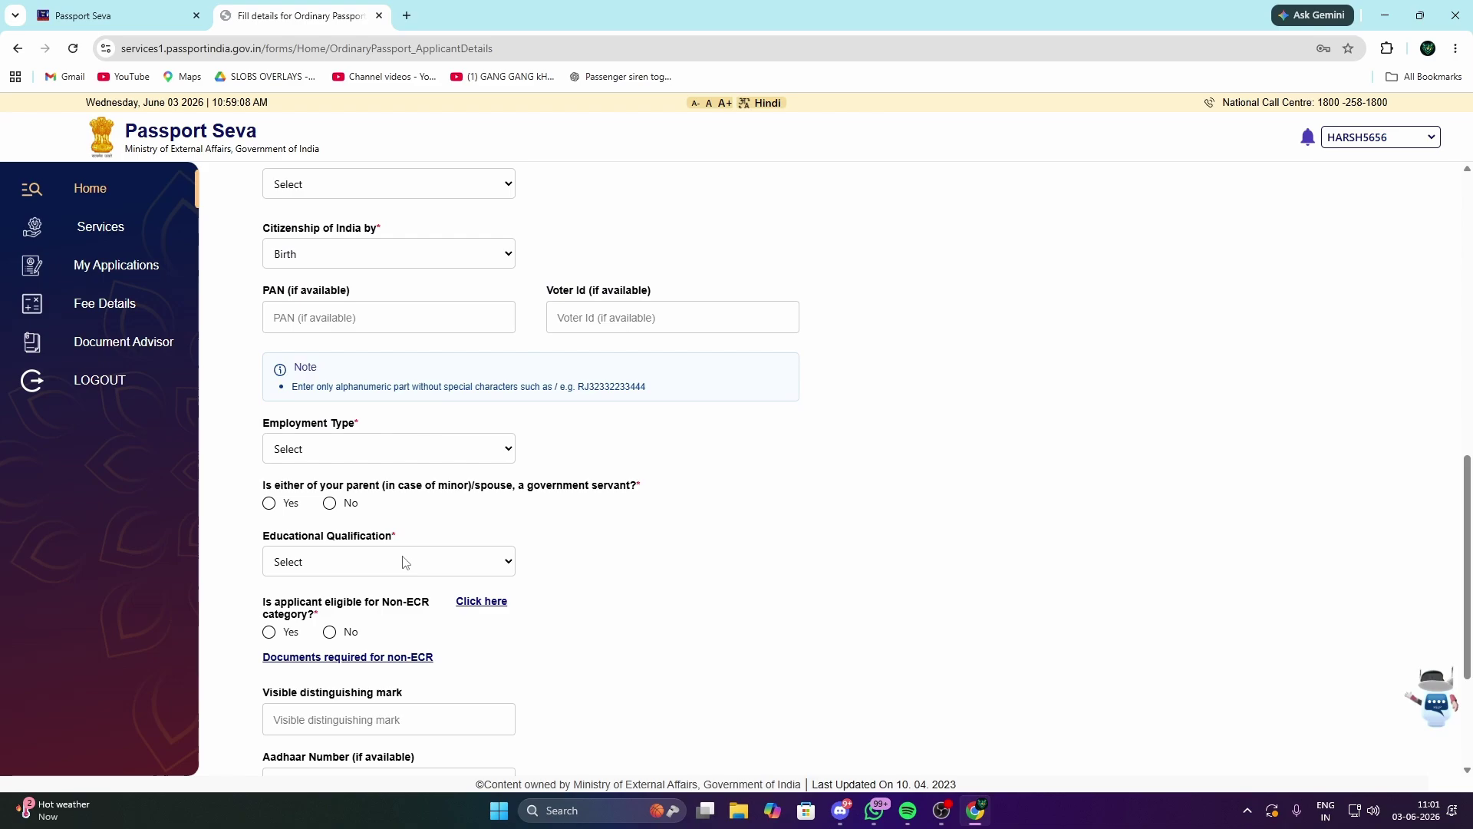
{"action": "scroll", "coordinate": [405, 562], "scroll_direction": "down", "scroll_amount": 1}
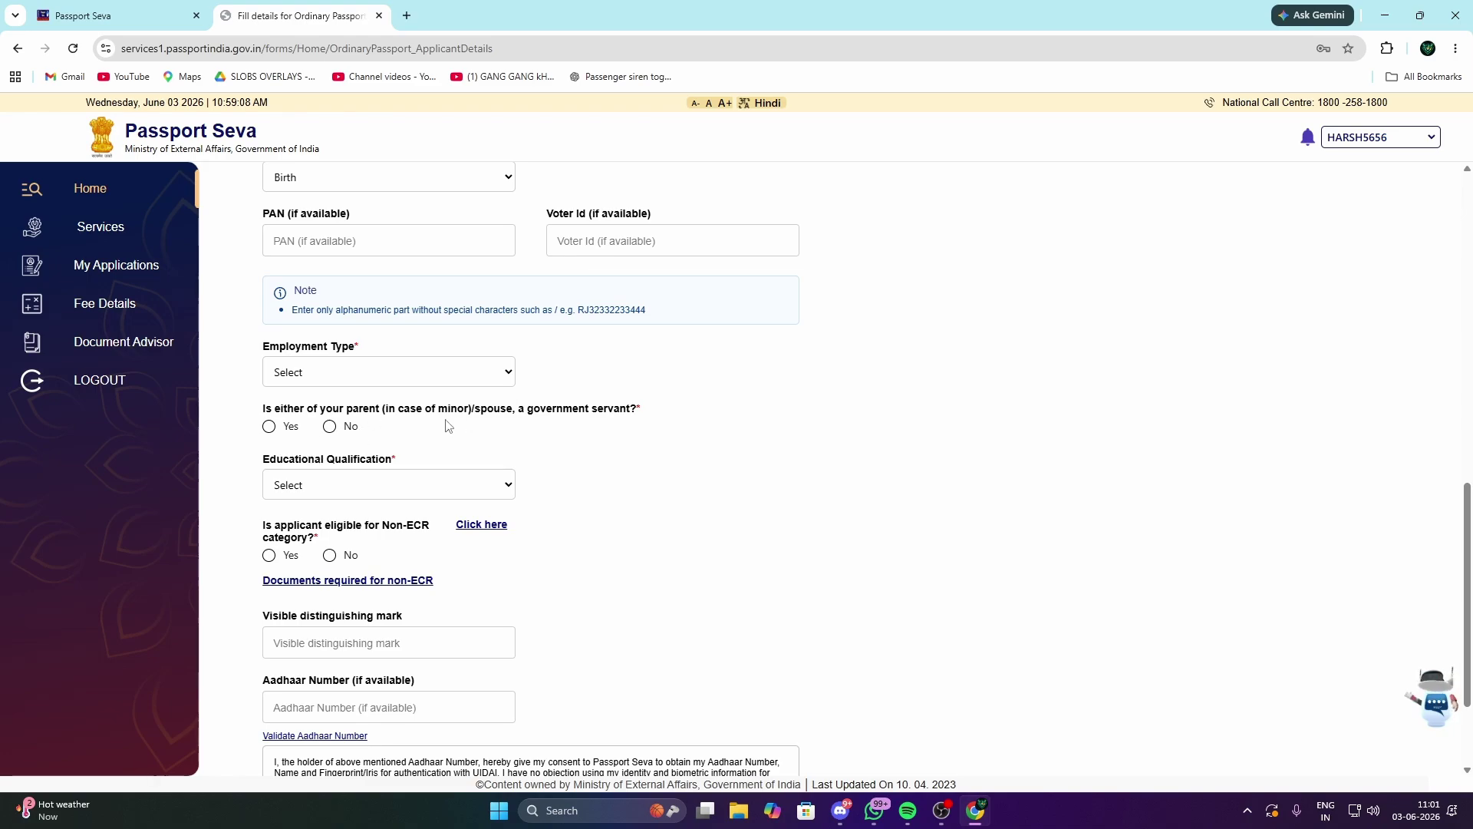
{"action": "left_click_drag", "start_coordinate": [385, 407], "coordinate": [470, 408]}
{"action": "left_click", "coordinate": [468, 407]}
{"action": "left_click", "coordinate": [374, 491]}
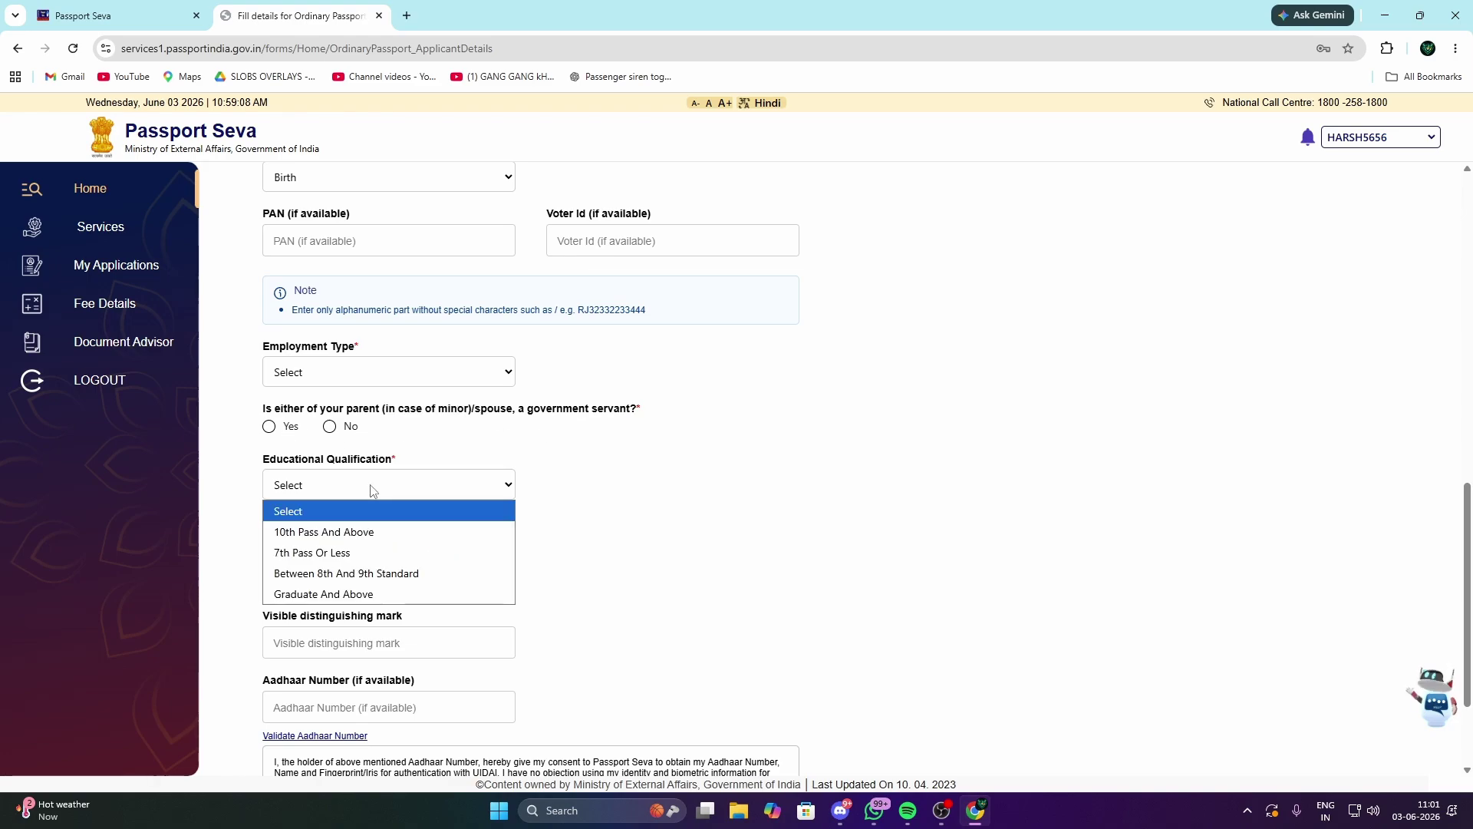
{"action": "left_click", "coordinate": [374, 491]}
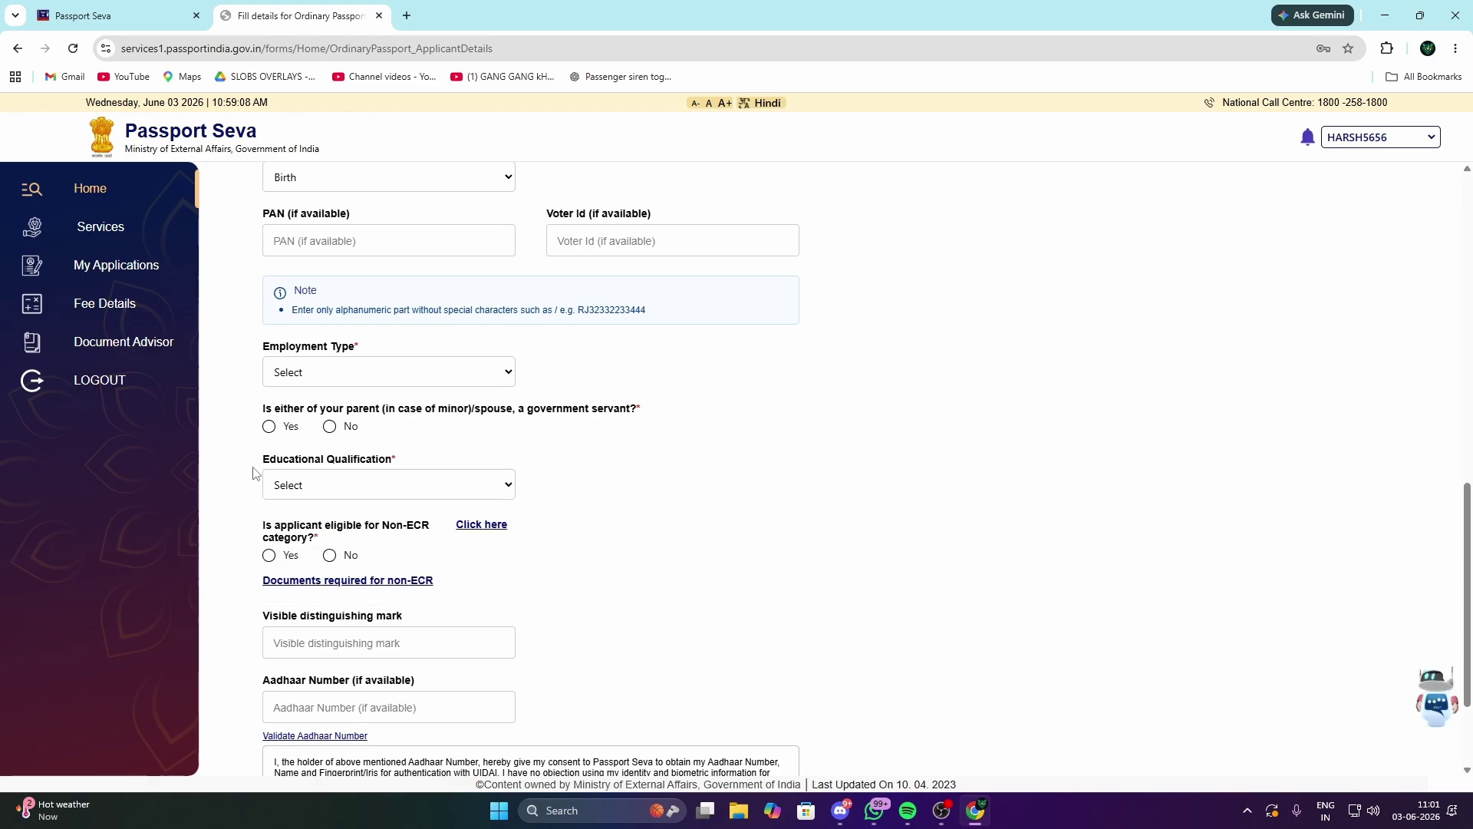
{"action": "left_click", "coordinate": [343, 493]}
{"action": "left_click", "coordinate": [485, 490]}
Step: Review the non-ECR categories, then set Educational Qualification to 10th Pass And Above
{"action": "left_click", "coordinate": [481, 531]}
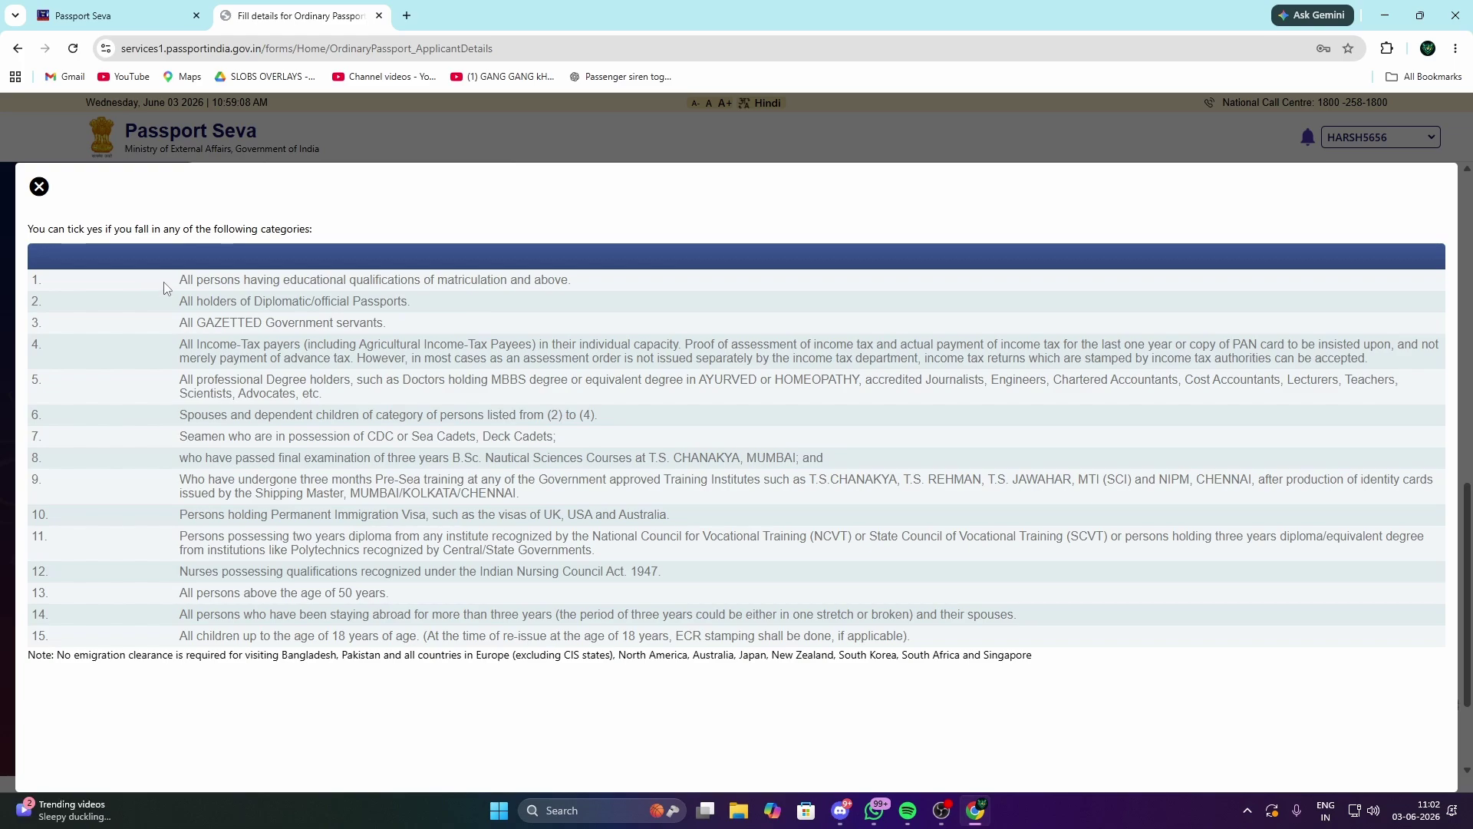
{"action": "left_click", "coordinate": [36, 189]}
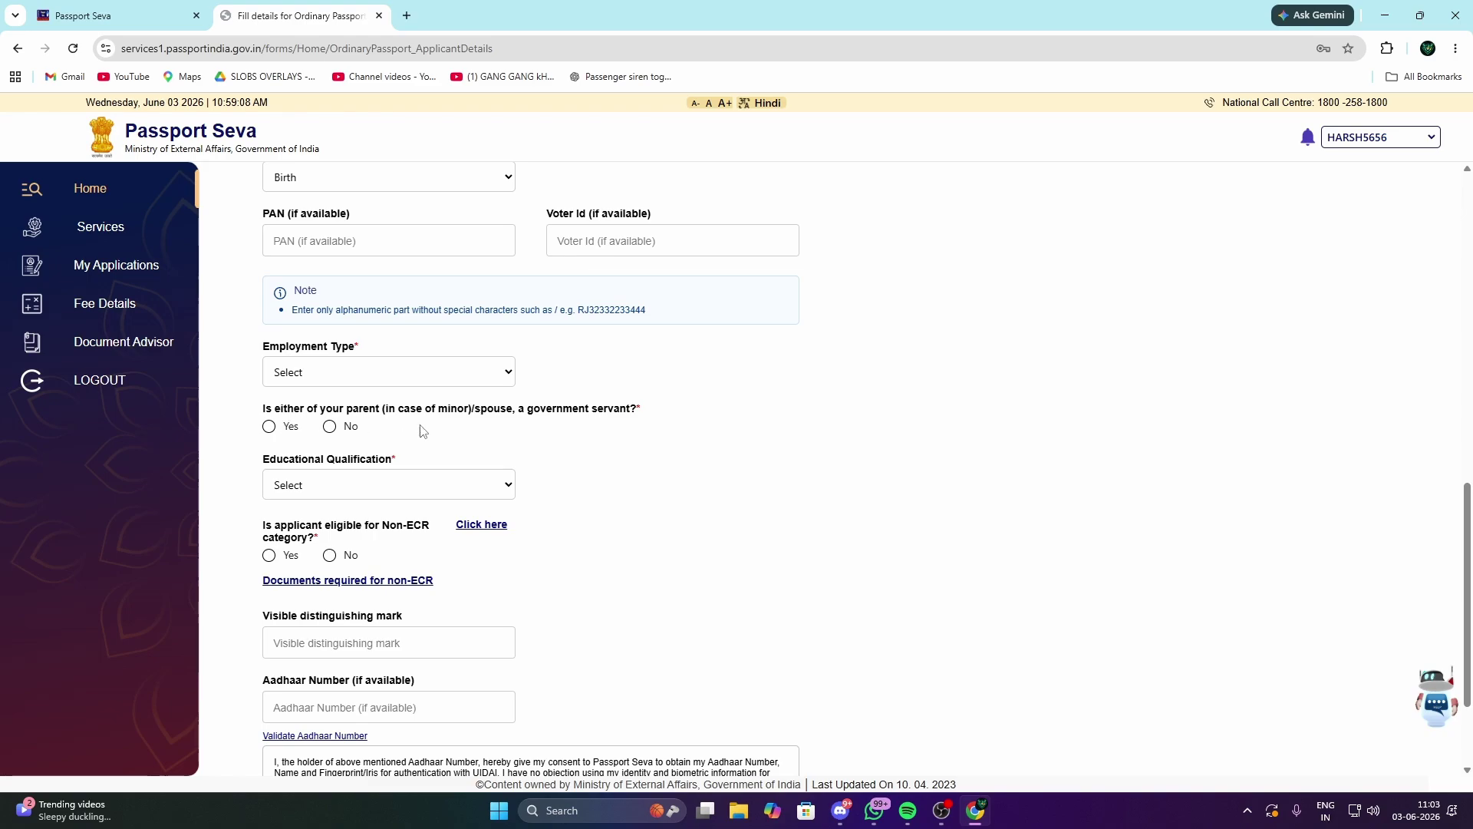
{"action": "left_click", "coordinate": [357, 492]}
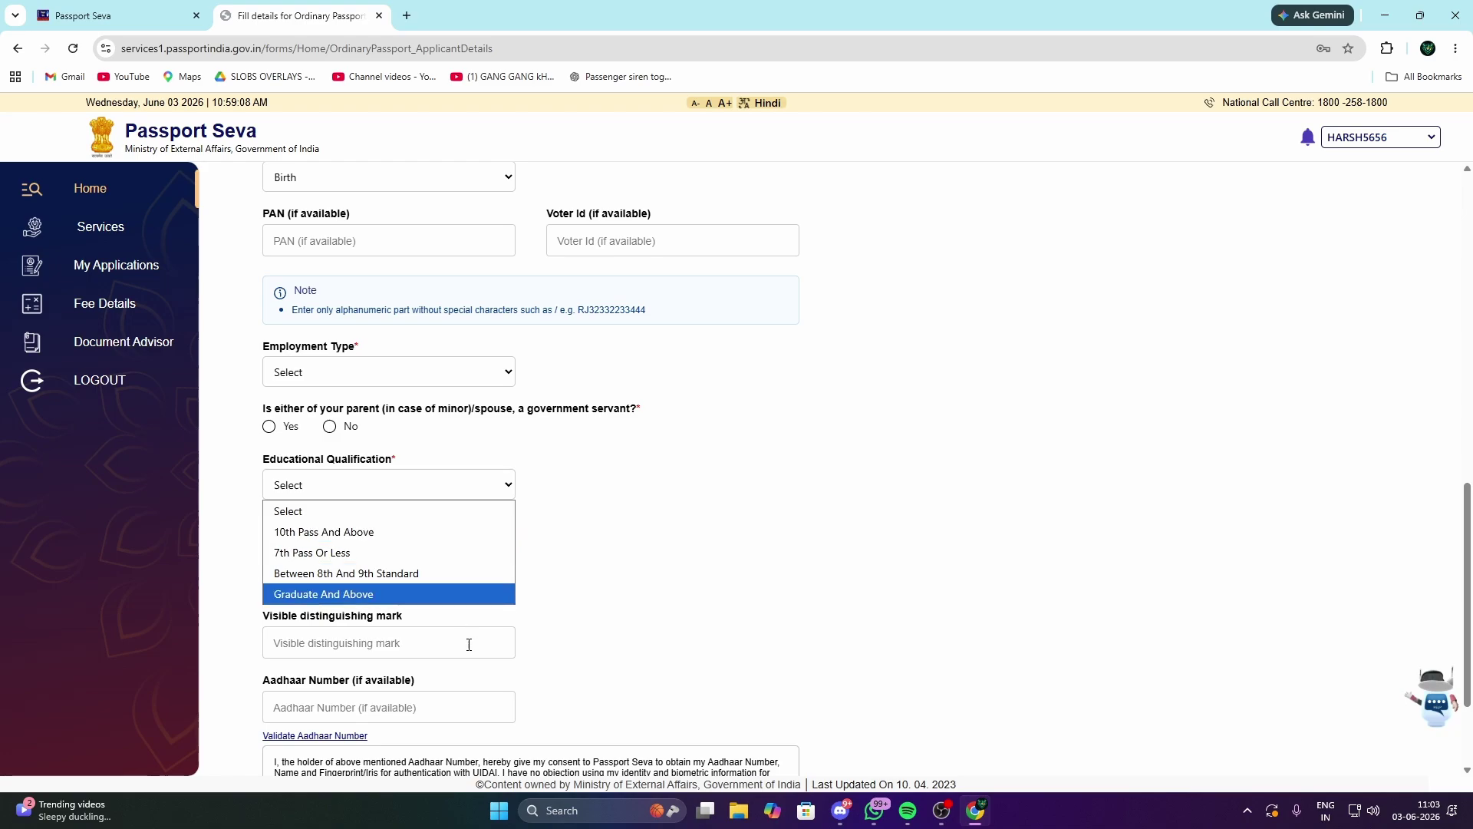
{"action": "left_click", "coordinate": [362, 532]}
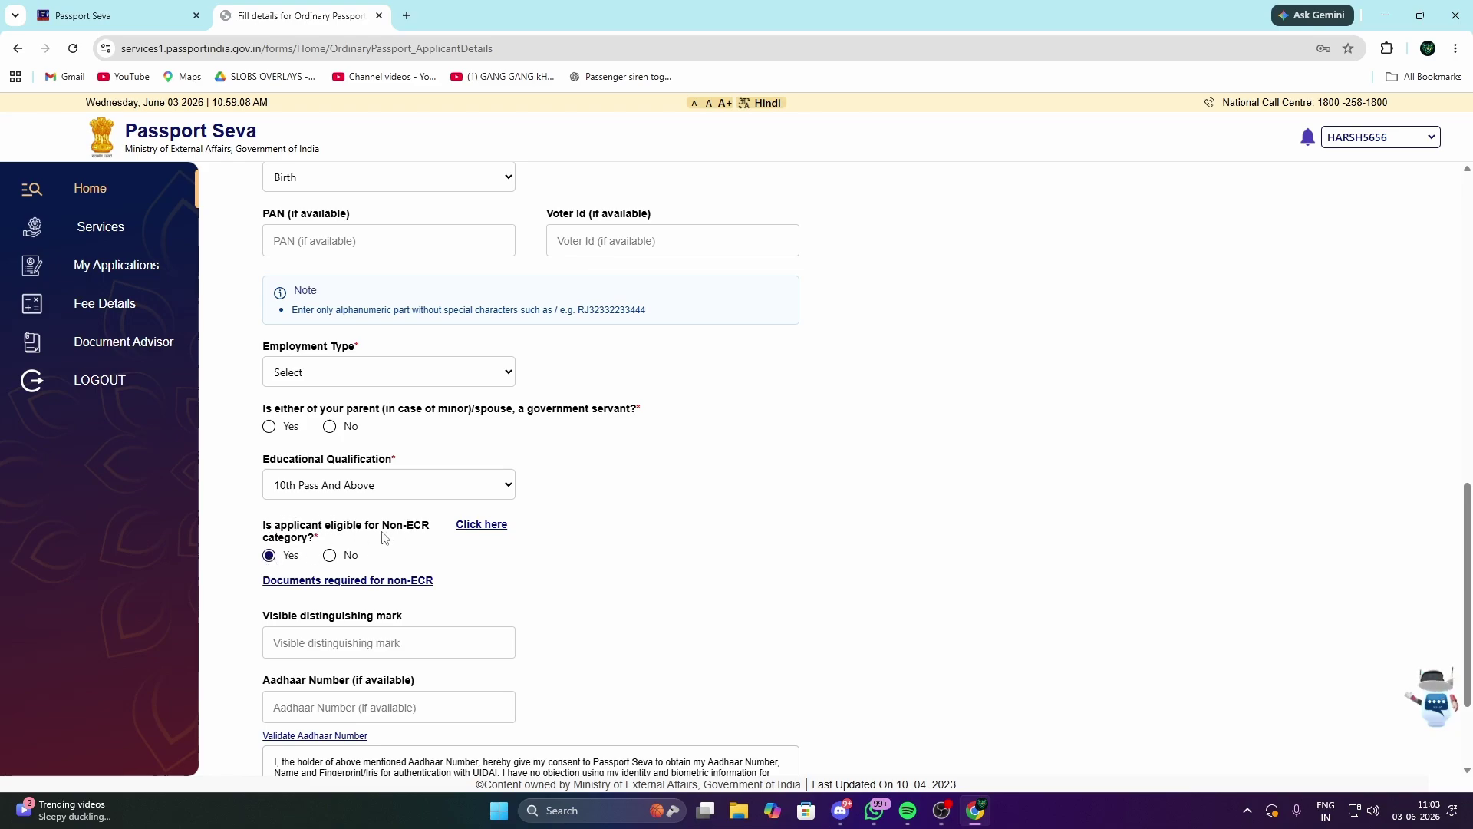
{"action": "scroll", "coordinate": [383, 537], "scroll_direction": "down", "scroll_amount": 2}
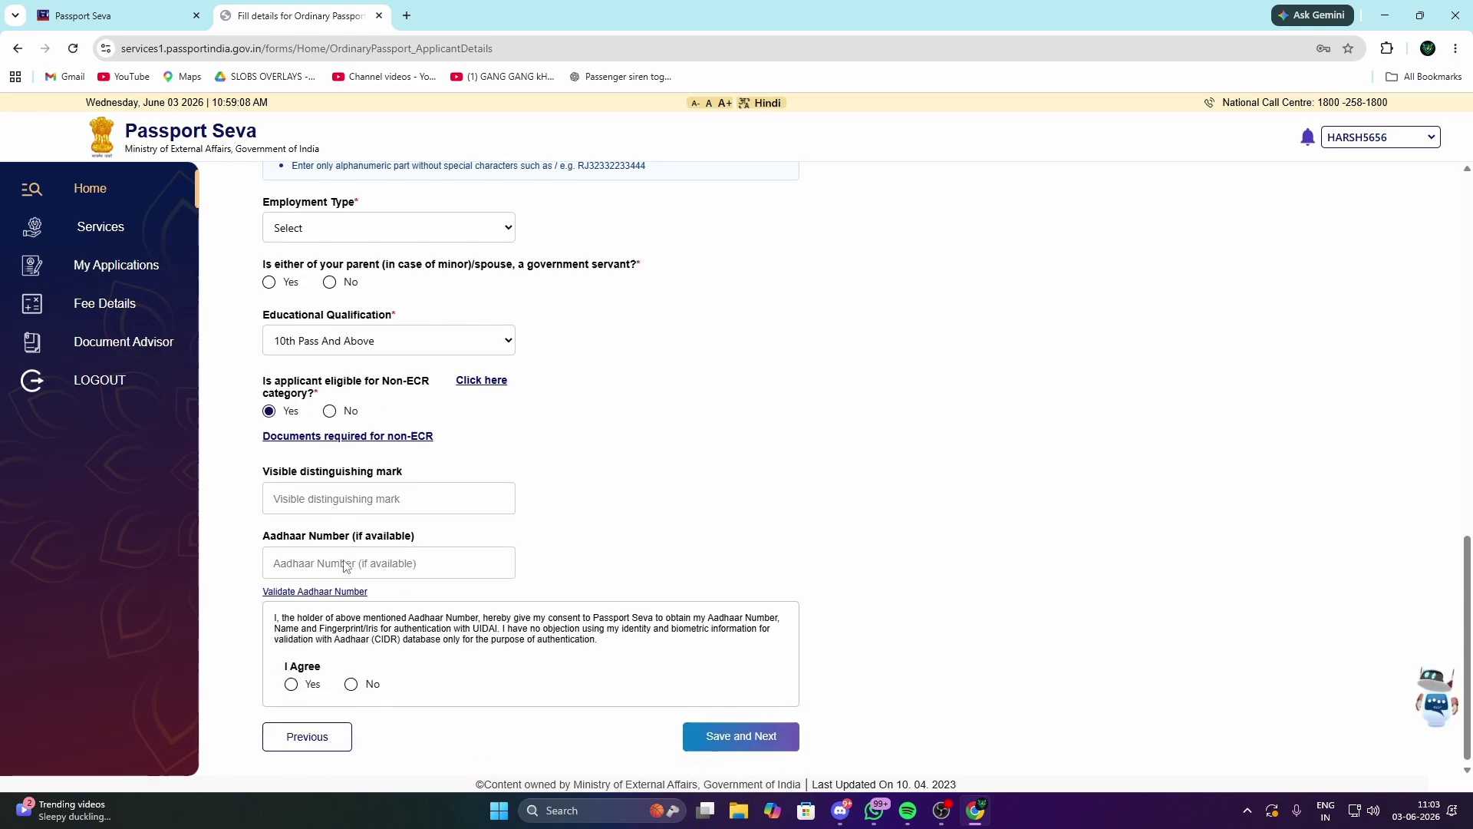
{"action": "left_click", "coordinate": [341, 432]}
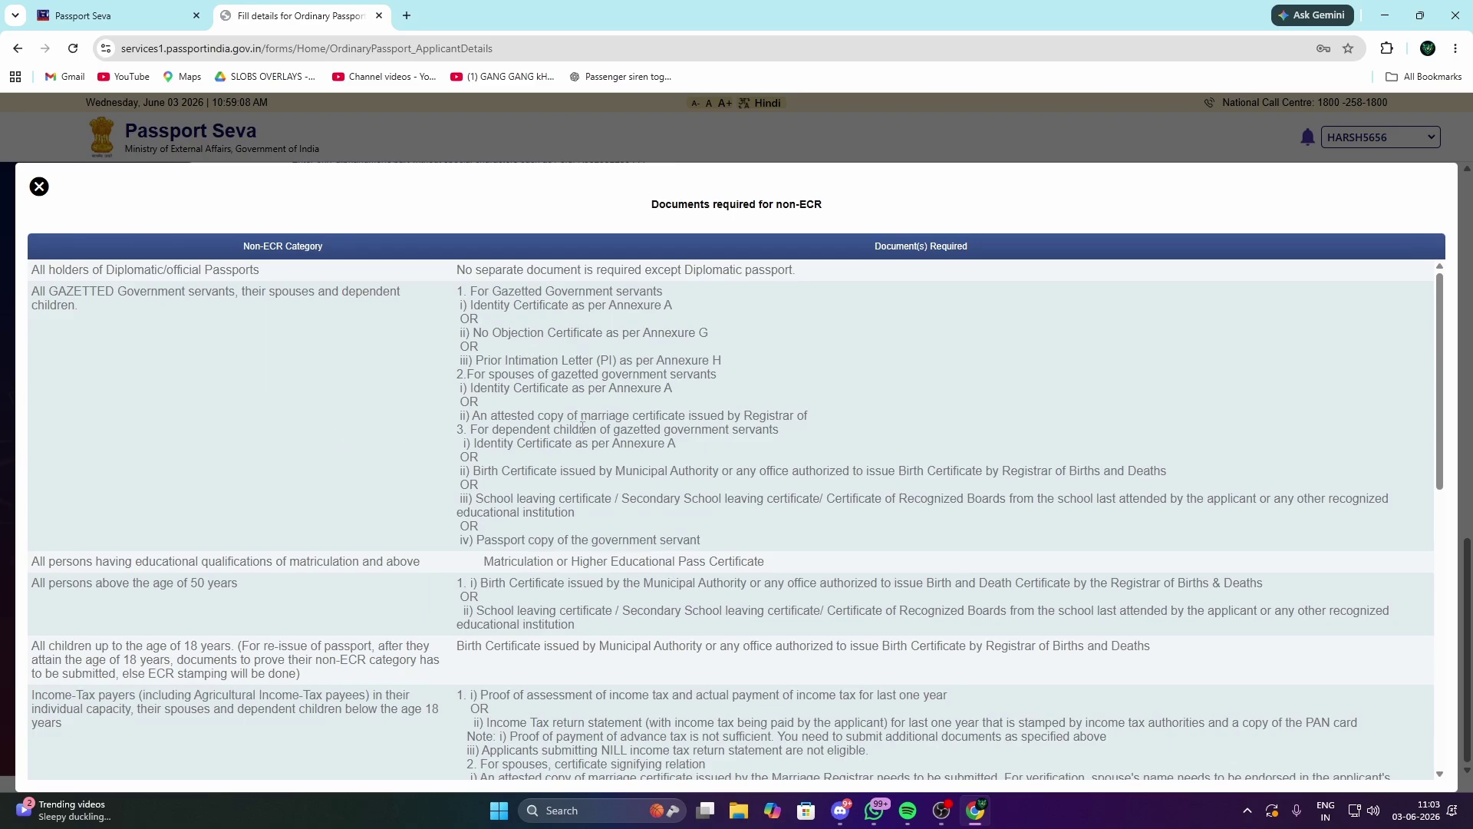
{"action": "scroll", "coordinate": [582, 428], "scroll_direction": "down", "scroll_amount": 12}
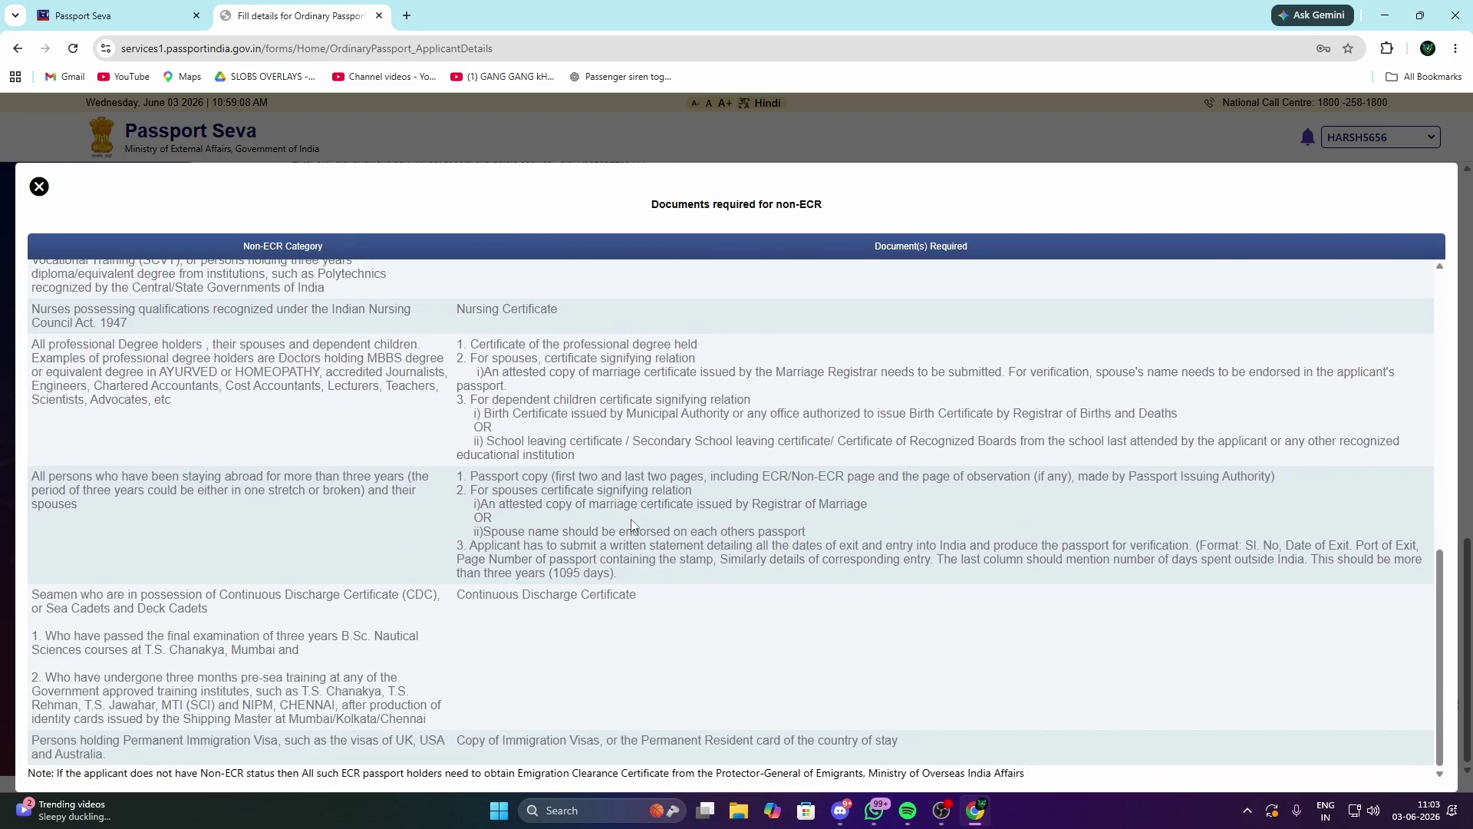
{"action": "scroll", "coordinate": [636, 562], "scroll_direction": "up", "scroll_amount": 12}
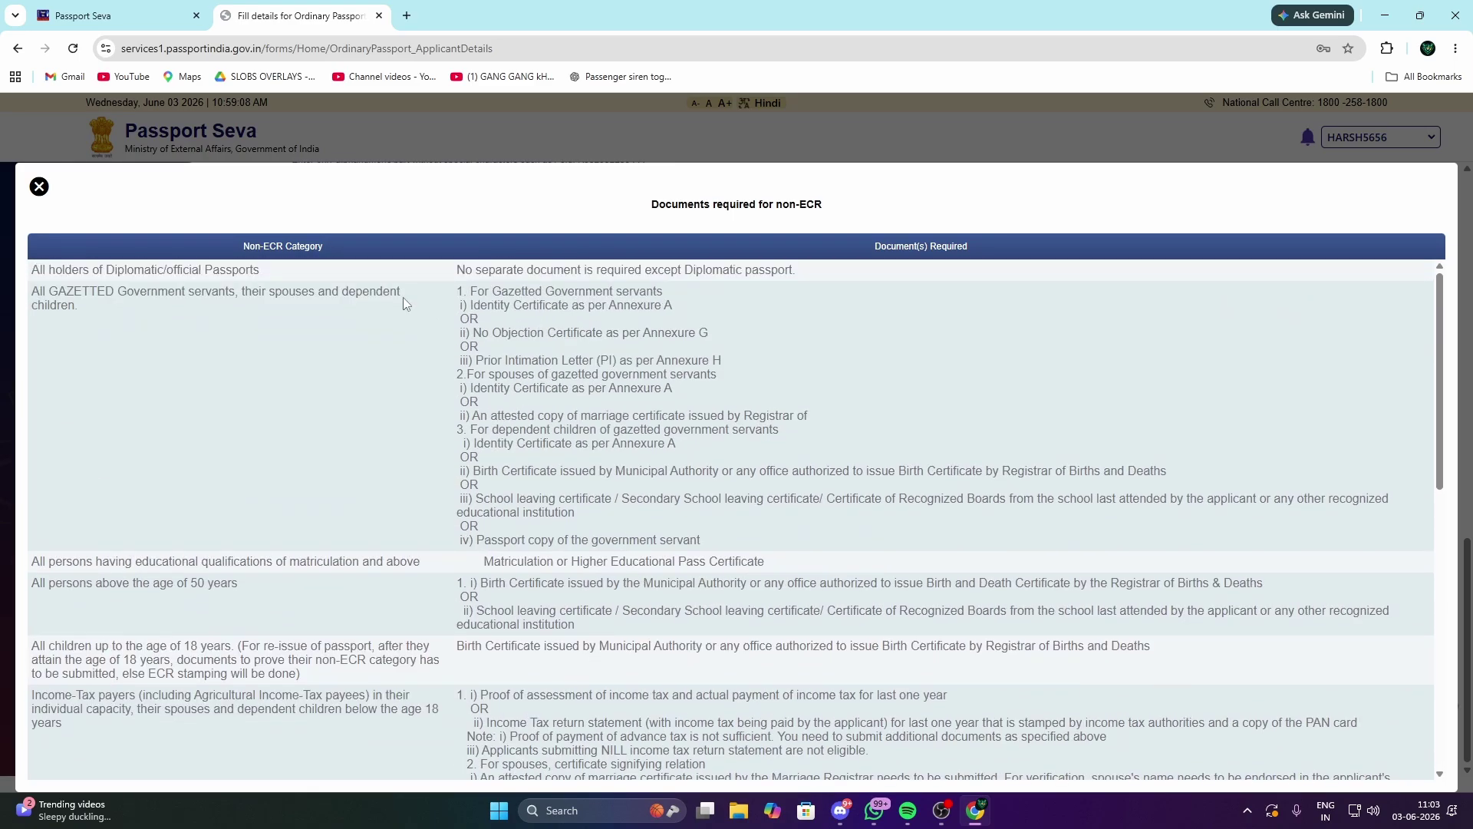
{"action": "scroll", "coordinate": [559, 438], "scroll_direction": "down", "scroll_amount": 12}
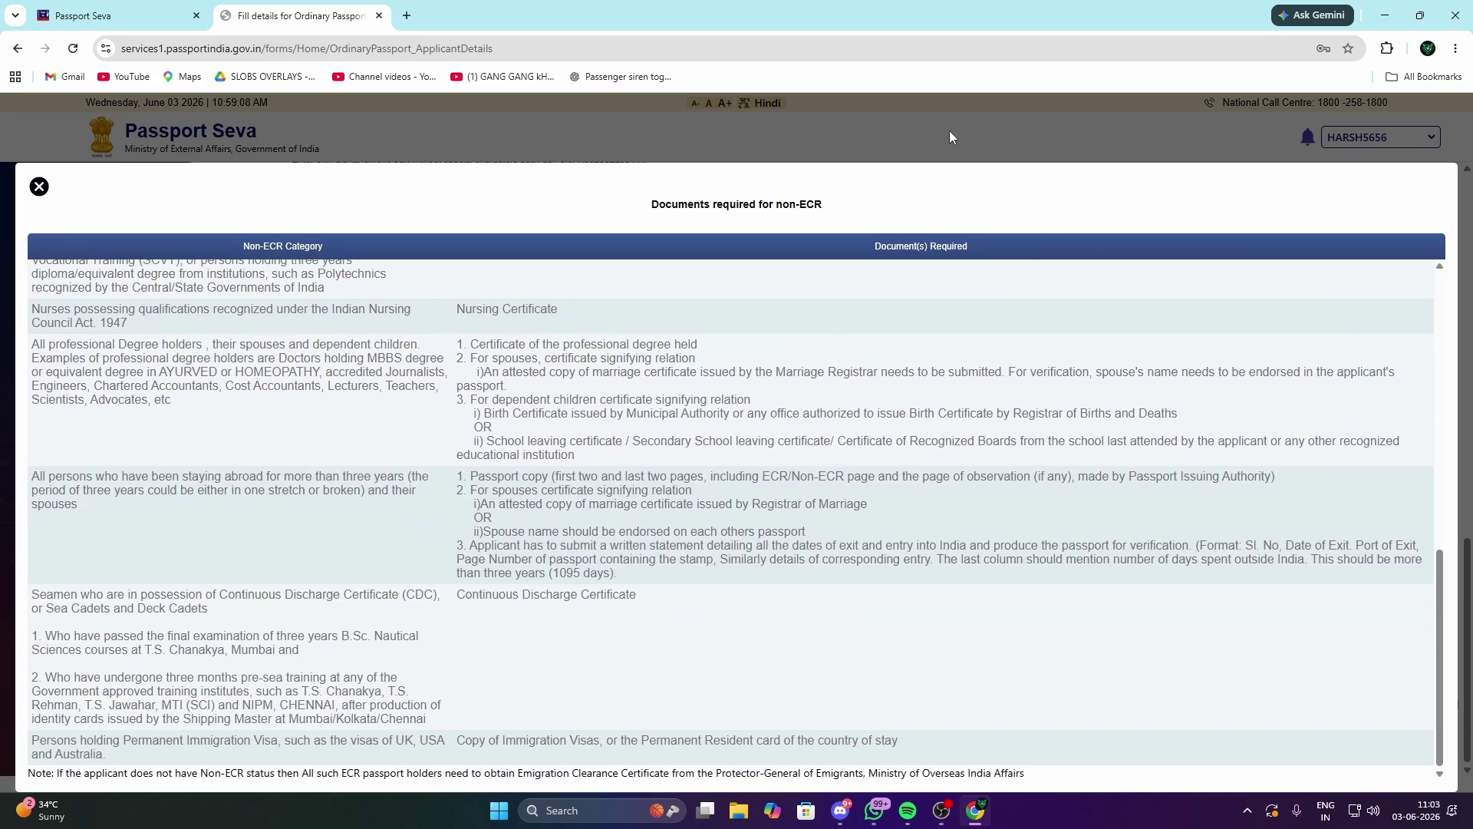
{"action": "left_click", "coordinate": [39, 187]}
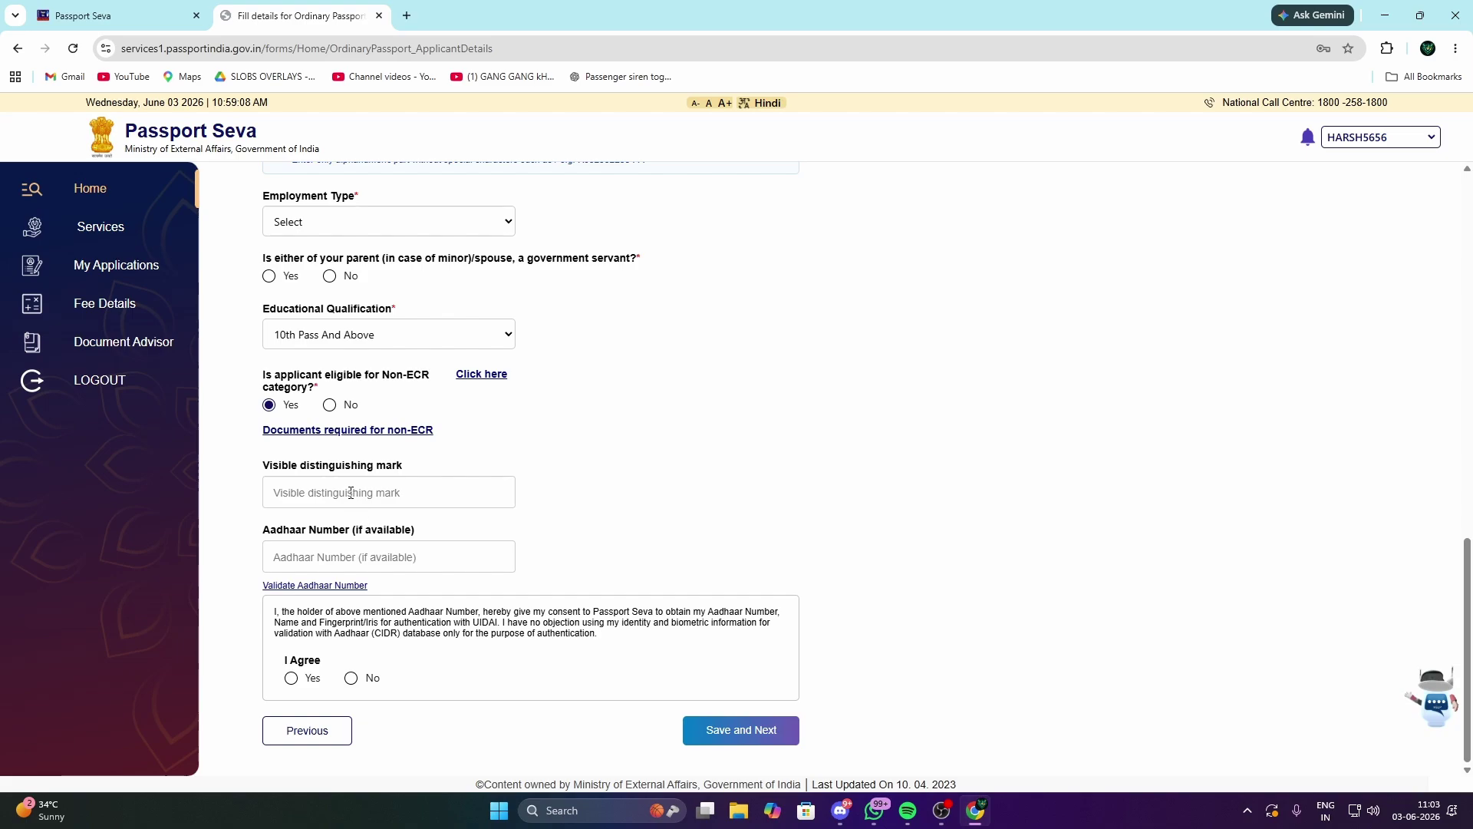
Step: Focus the visible distinguishing mark field and answer Yes to the Aadhaar consent
{"action": "left_click", "coordinate": [284, 485]}
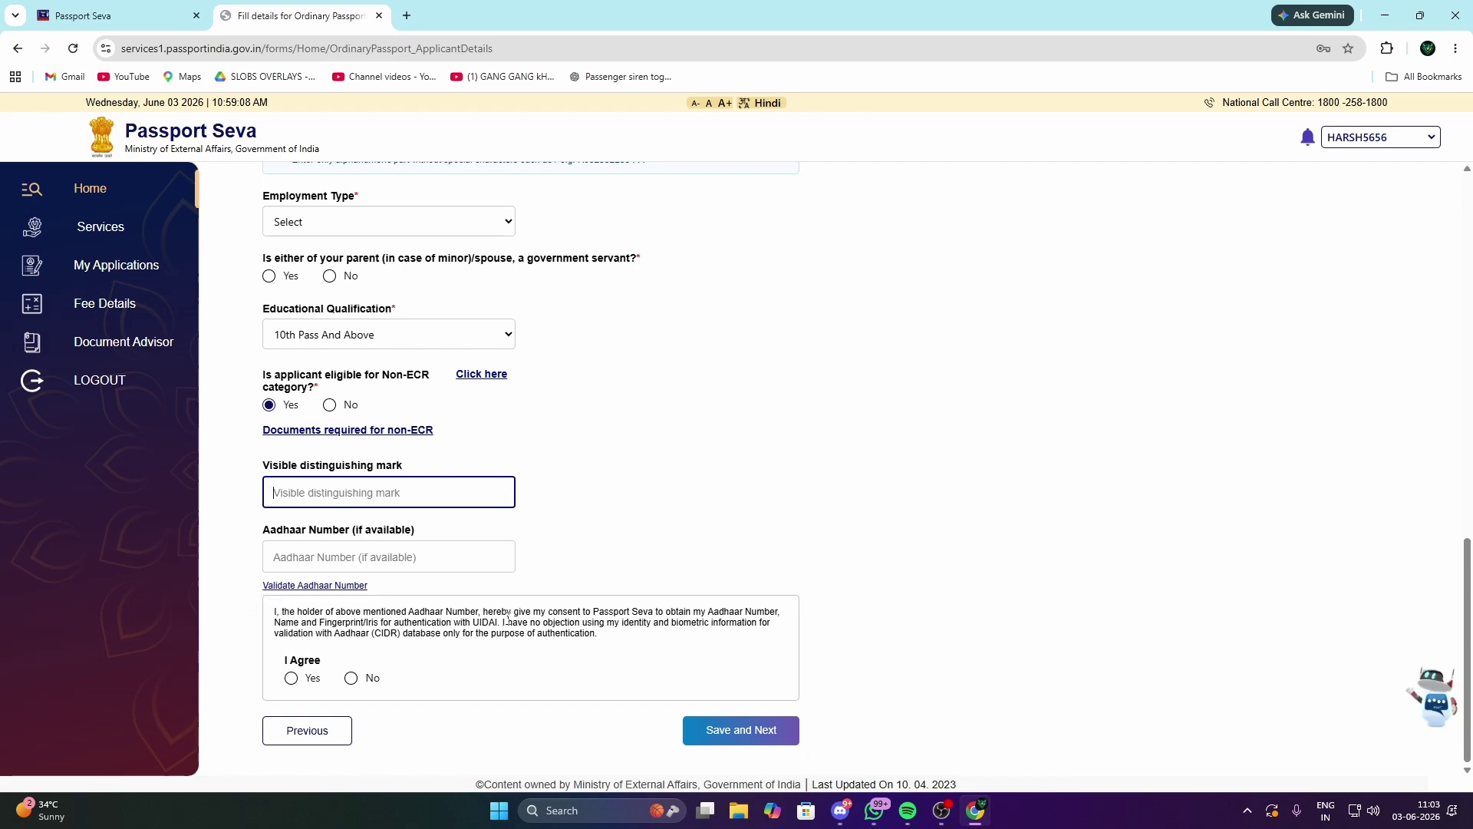
{"action": "left_click", "coordinate": [292, 678]}
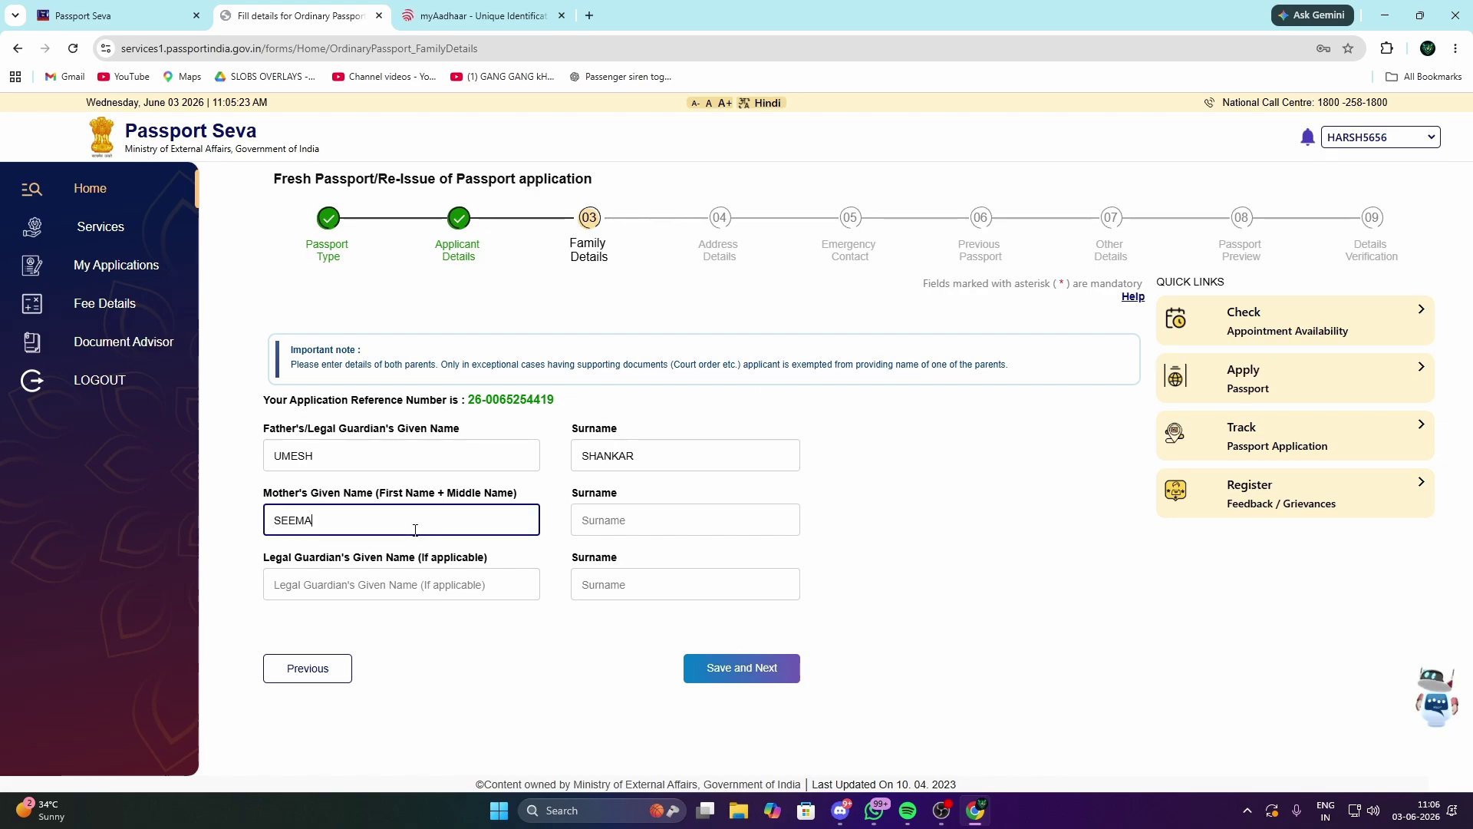
Step: Enter the mother's surname and save Family Details to reach Address Details
{"action": "left_click", "coordinate": [680, 531]}
{"action": "type", "text": "SHAN"}
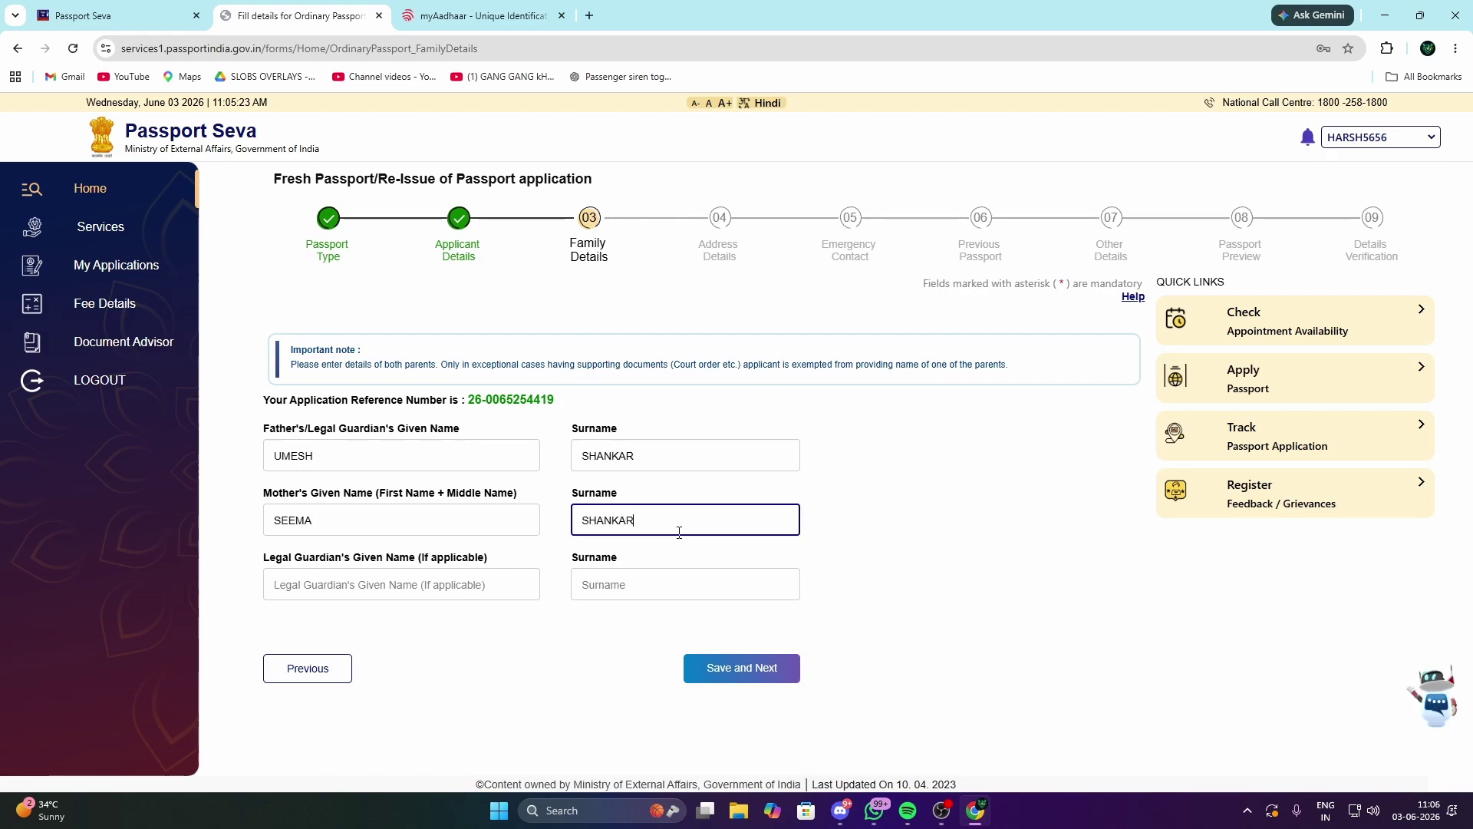
{"action": "type", "text": "KAR"}
{"action": "left_click", "coordinate": [725, 669]}
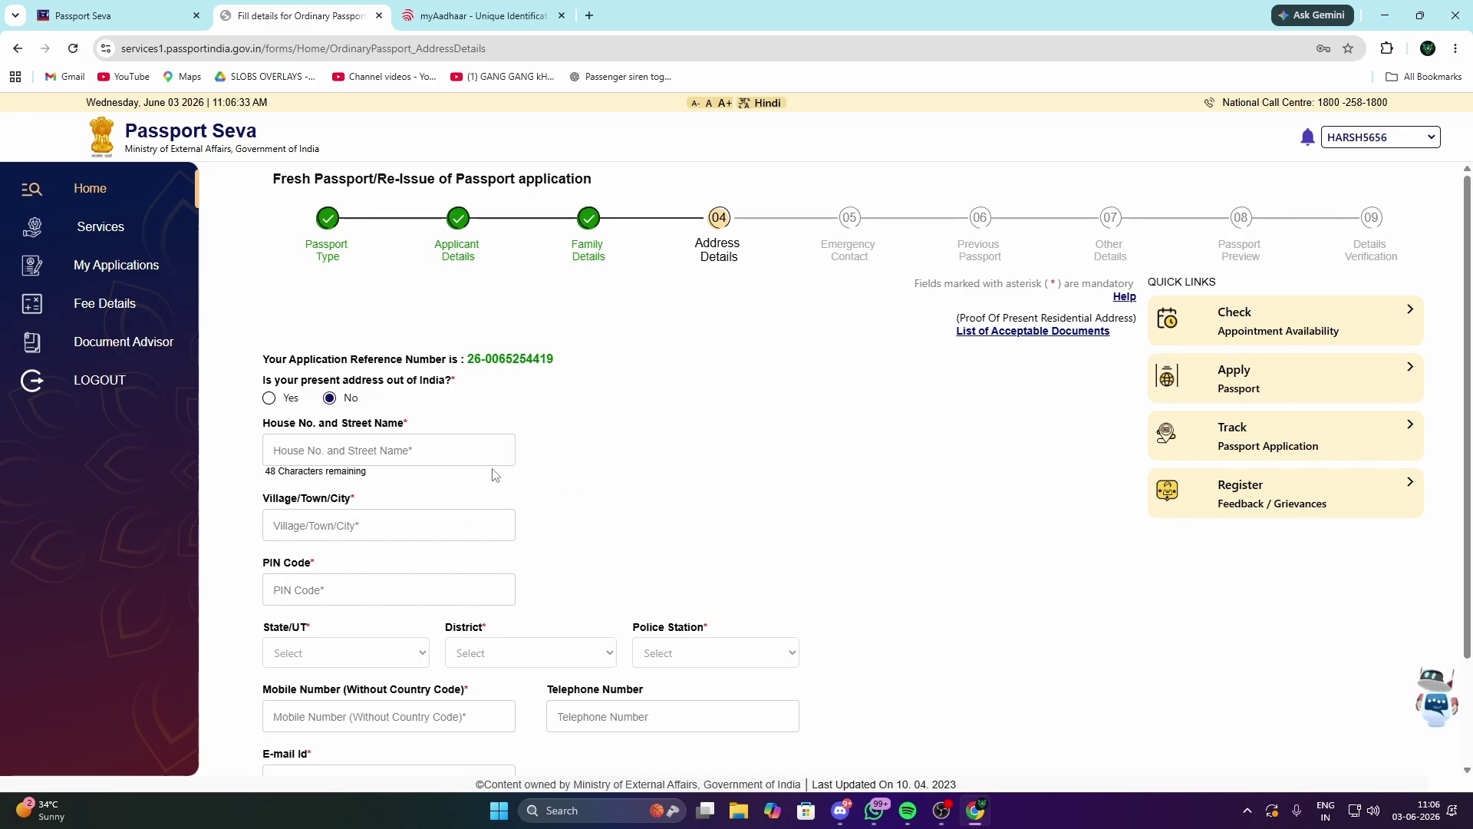
Step: Answer Yes to having a permanent address after reviewing the present address details
{"action": "scroll", "coordinate": [577, 525], "scroll_direction": "down", "scroll_amount": 2}
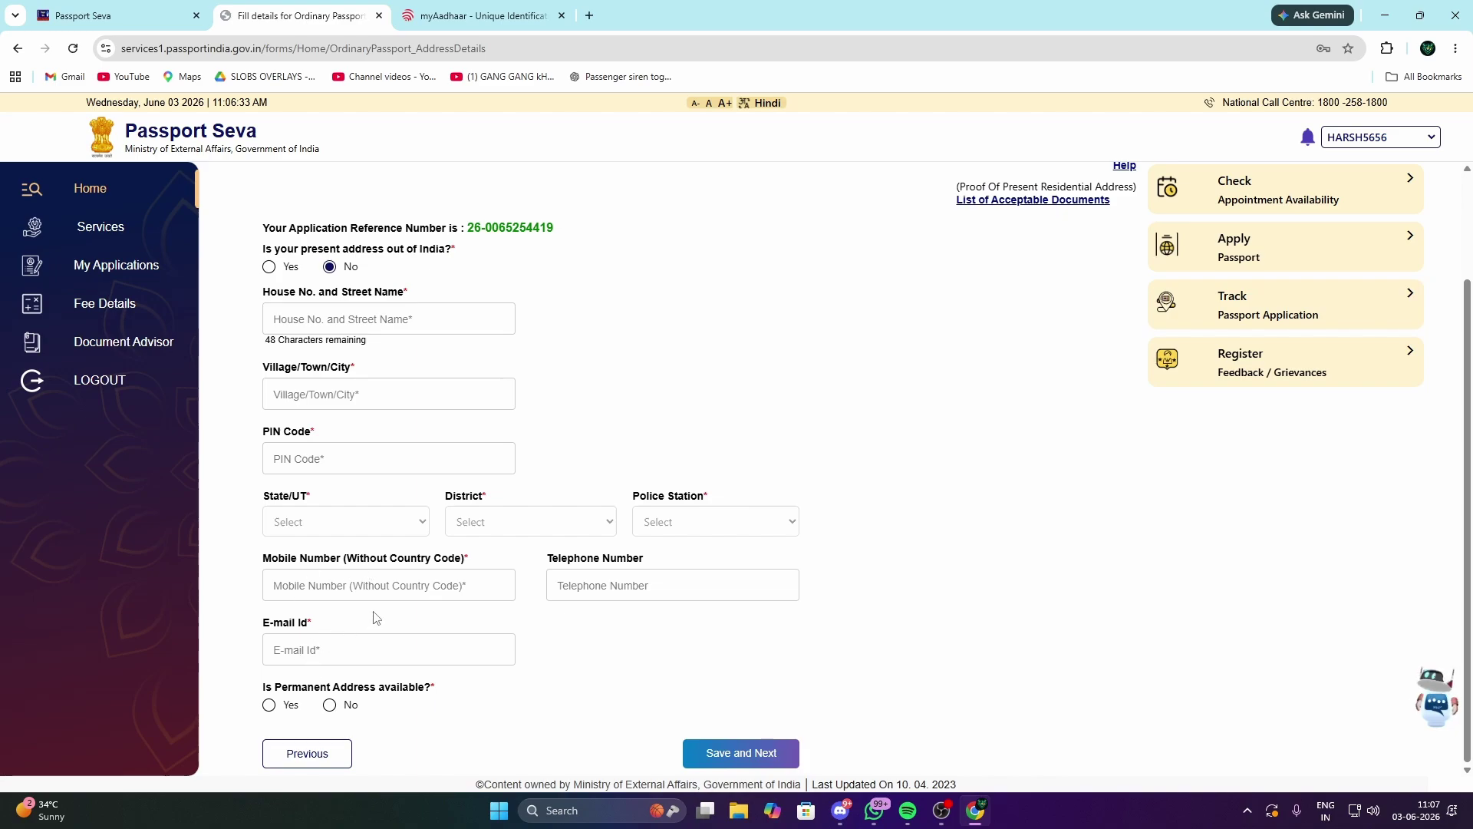
{"action": "scroll", "coordinate": [376, 611], "scroll_direction": "up", "scroll_amount": 1}
{"action": "scroll", "coordinate": [345, 660], "scroll_direction": "down", "scroll_amount": 1}
{"action": "scroll", "coordinate": [421, 600], "scroll_direction": "up", "scroll_amount": 2}
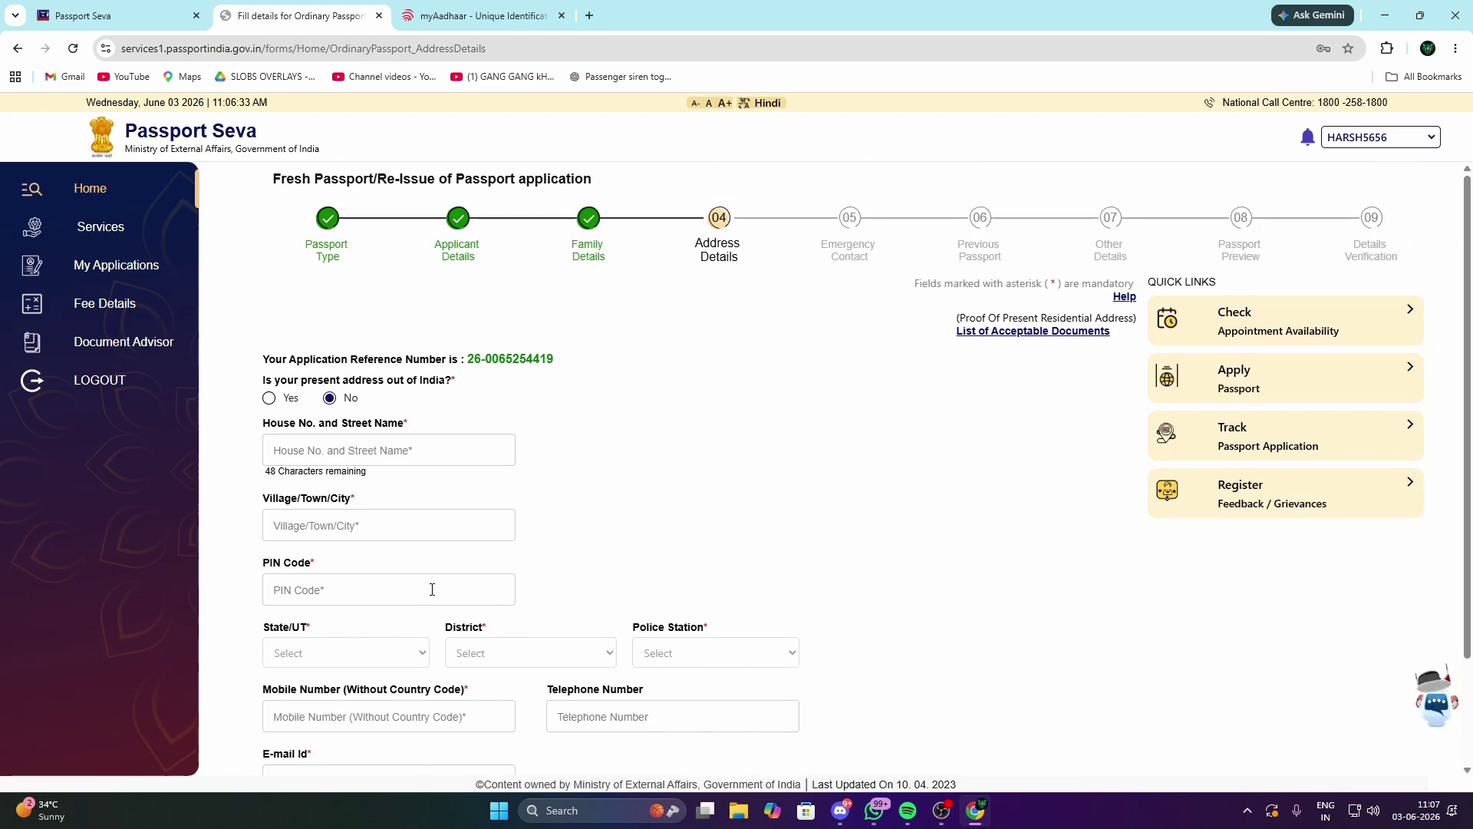
{"action": "scroll", "coordinate": [432, 589], "scroll_direction": "down", "scroll_amount": 2}
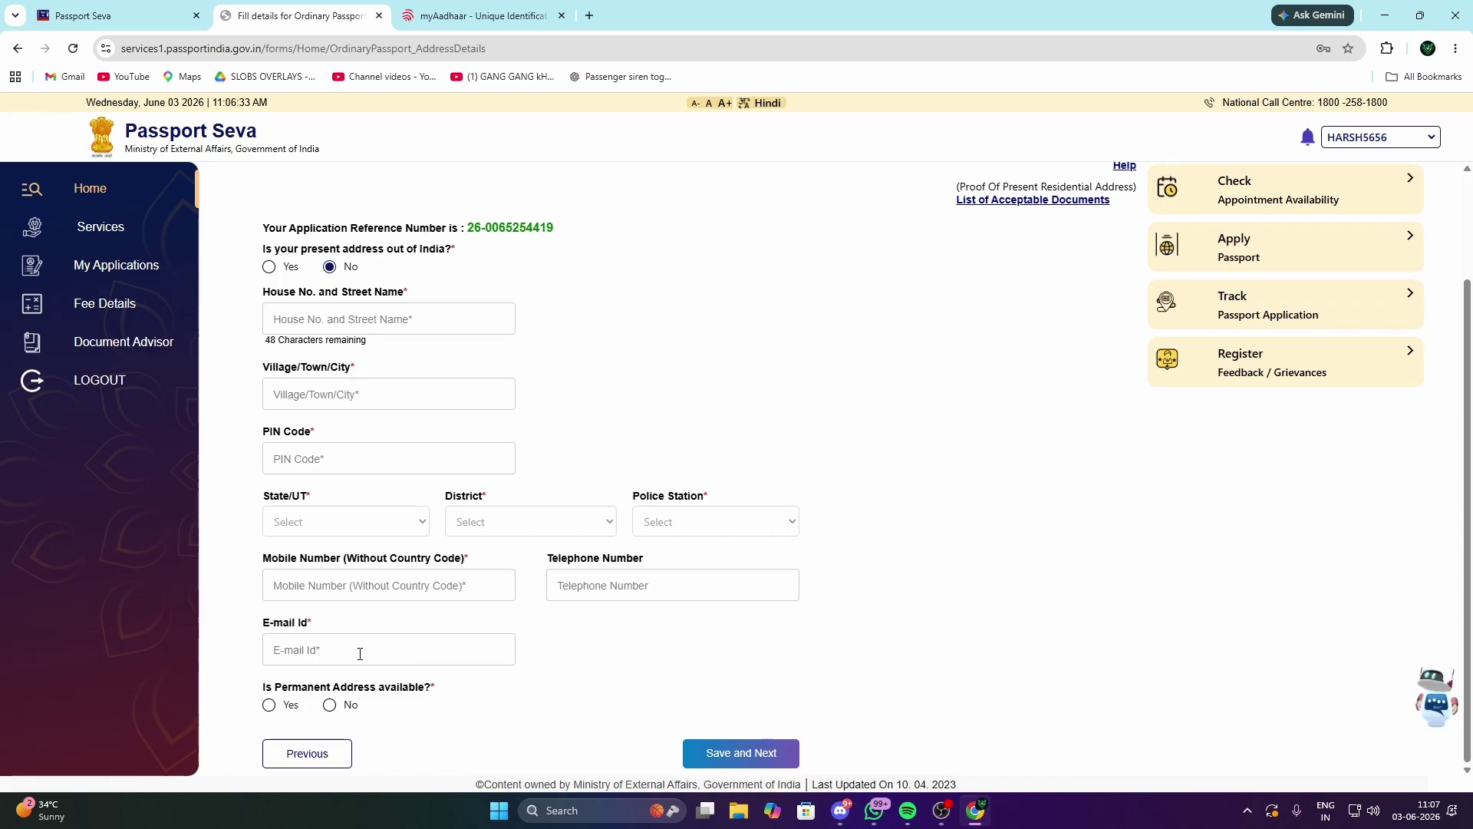
{"action": "left_click", "coordinate": [269, 704]}
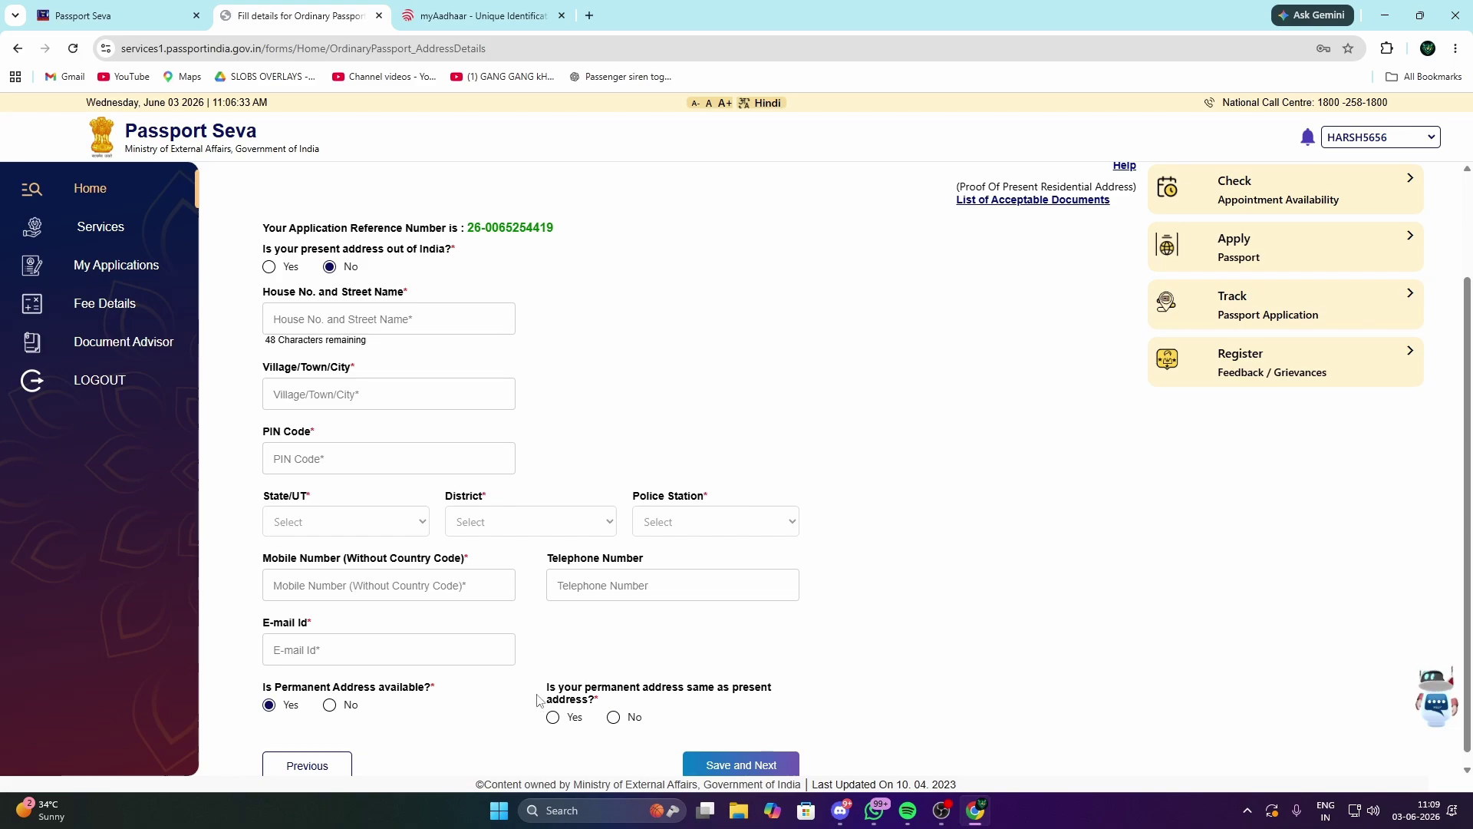
Step: Mark the permanent address as the same as the present address
{"action": "triple_click", "coordinate": [542, 692]}
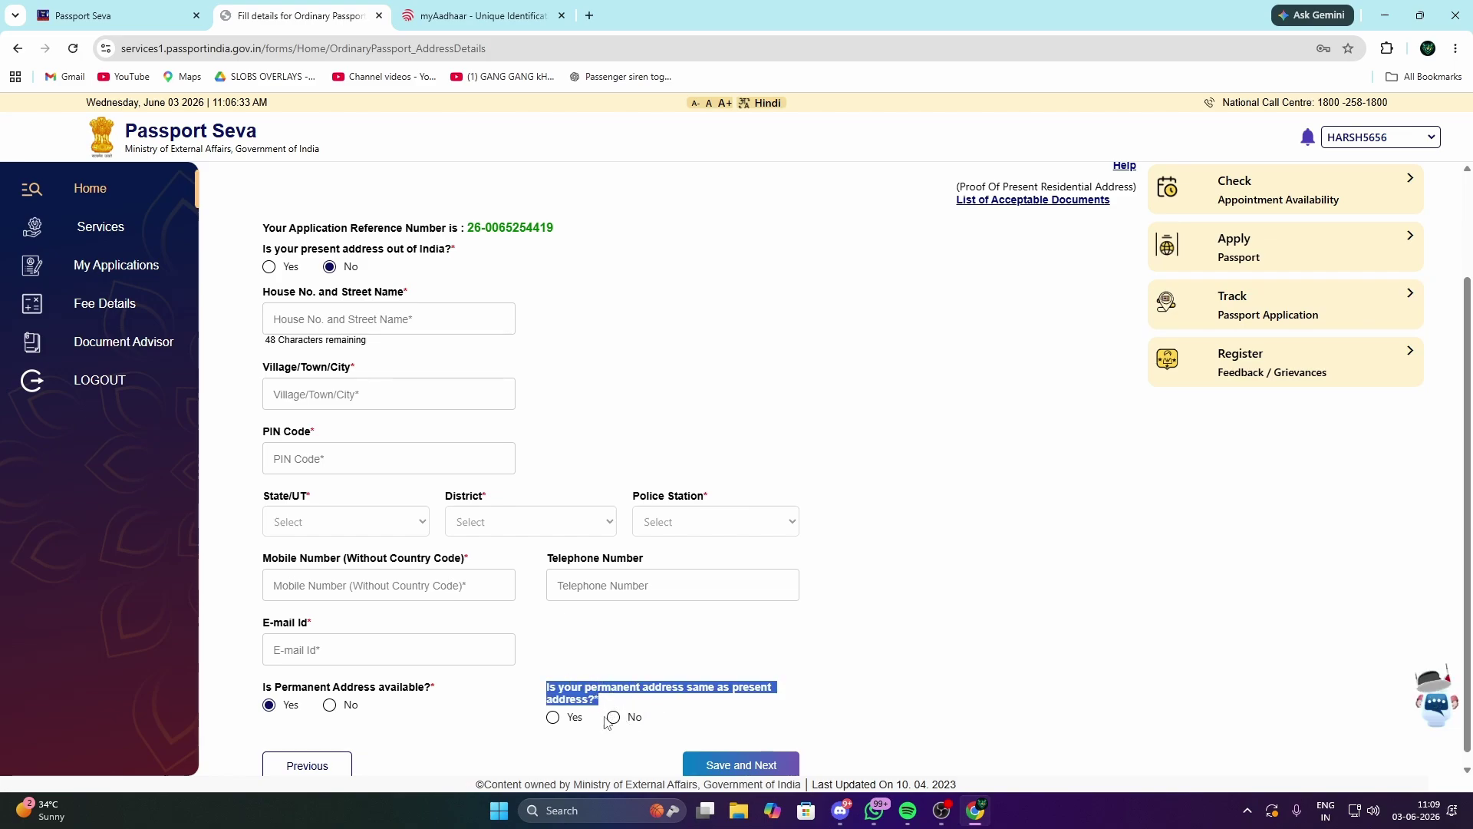
{"action": "left_click", "coordinate": [561, 717]}
{"action": "left_click", "coordinate": [613, 716]}
{"action": "scroll", "coordinate": [602, 706], "scroll_direction": "down", "scroll_amount": 5}
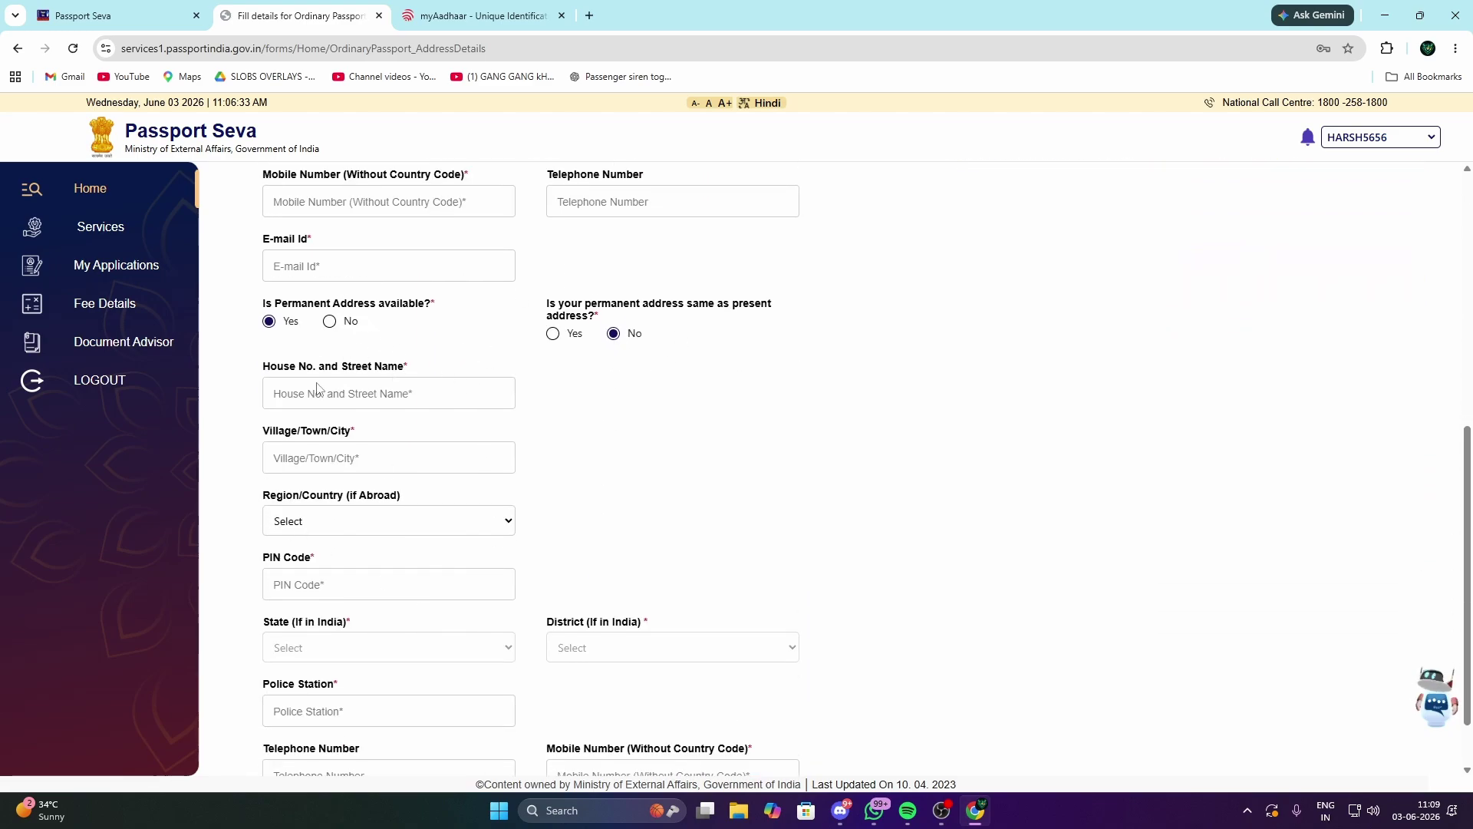
{"action": "scroll", "coordinate": [321, 390], "scroll_direction": "down", "scroll_amount": 2}
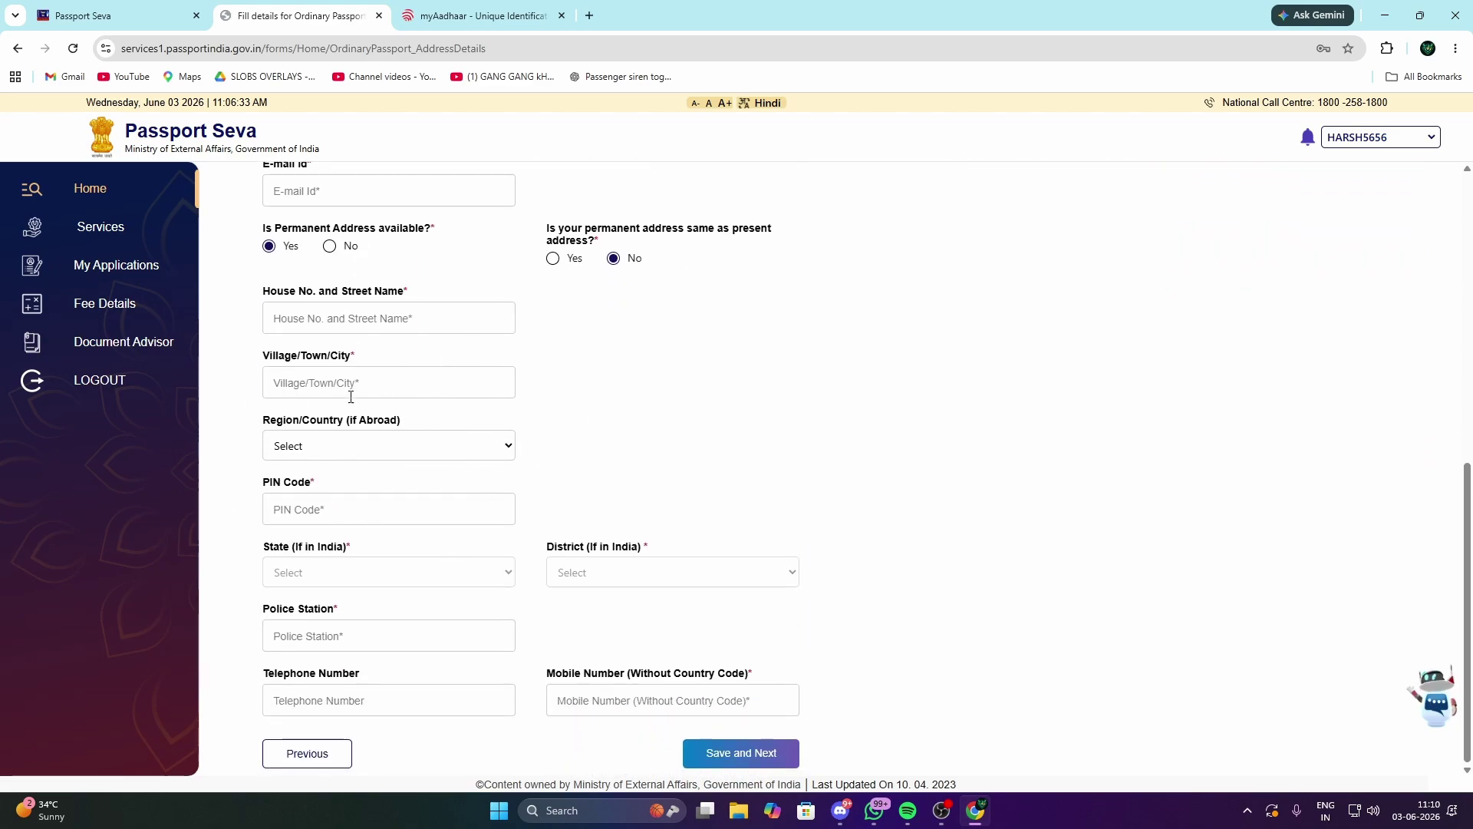
{"action": "scroll", "coordinate": [552, 667], "scroll_direction": "up", "scroll_amount": 3}
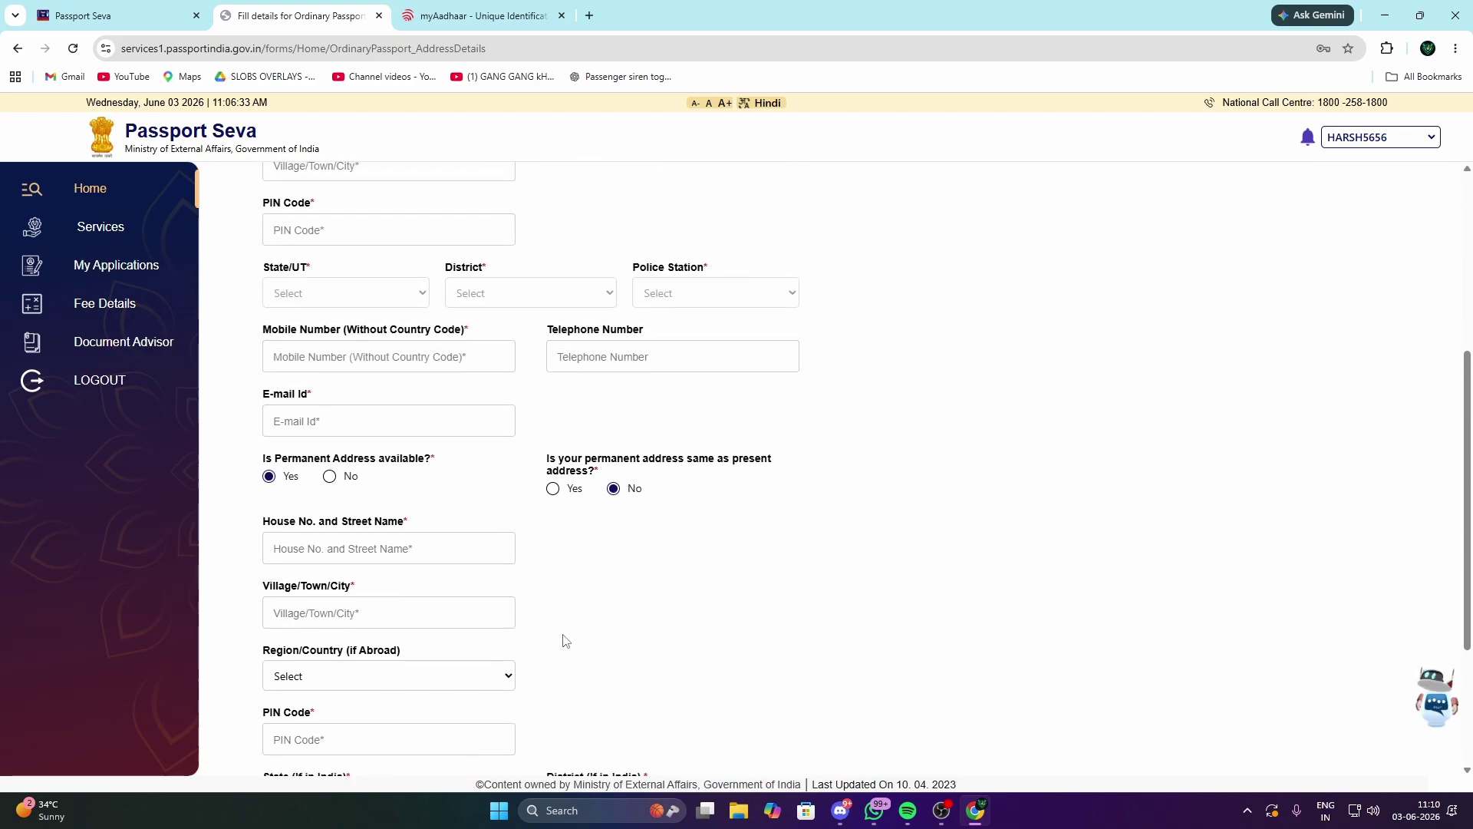
{"action": "left_click", "coordinate": [553, 489]}
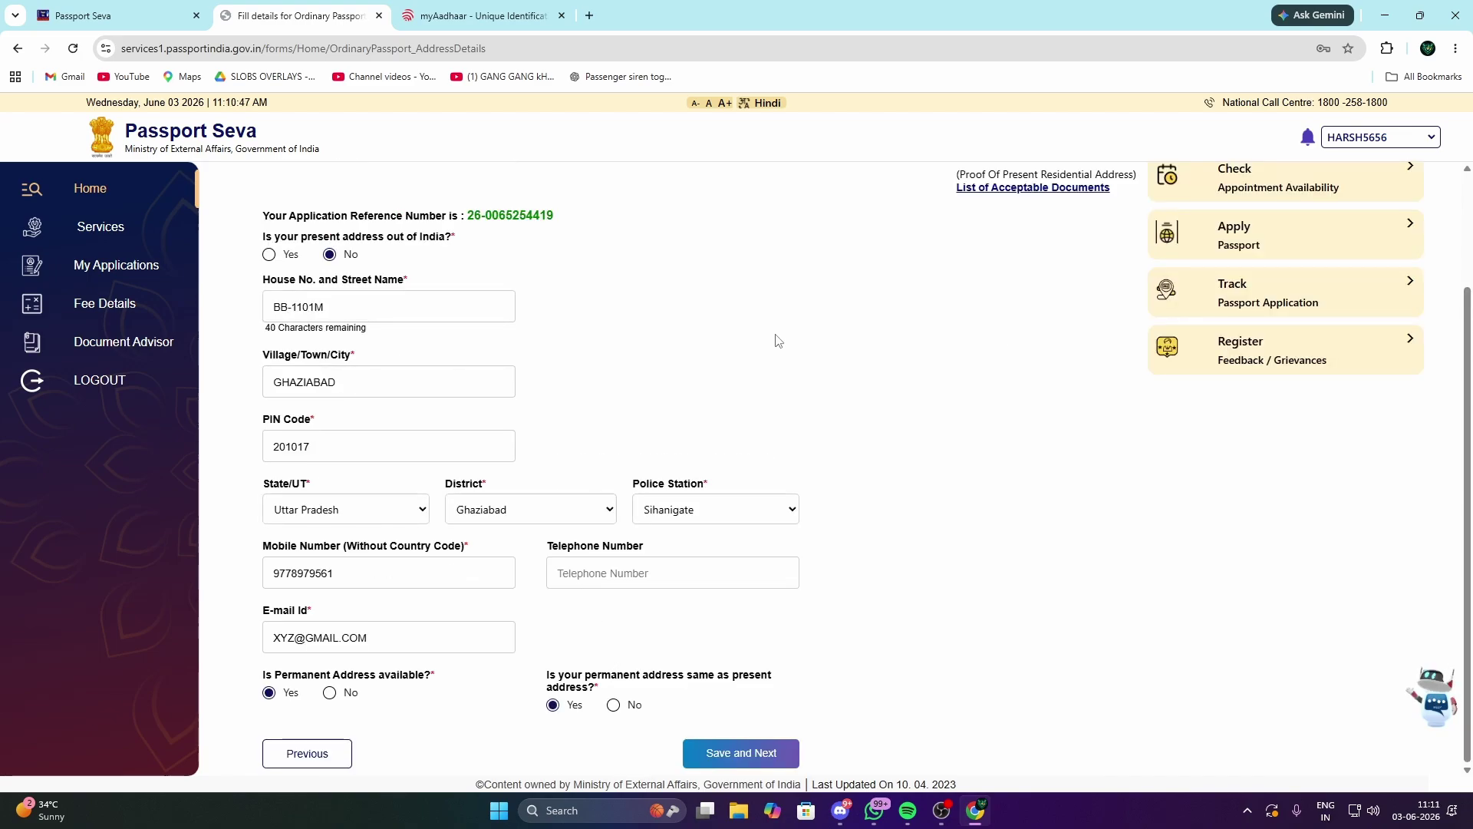
Step: Save the address details and accept the regional office notice
{"action": "left_click", "coordinate": [735, 754]}
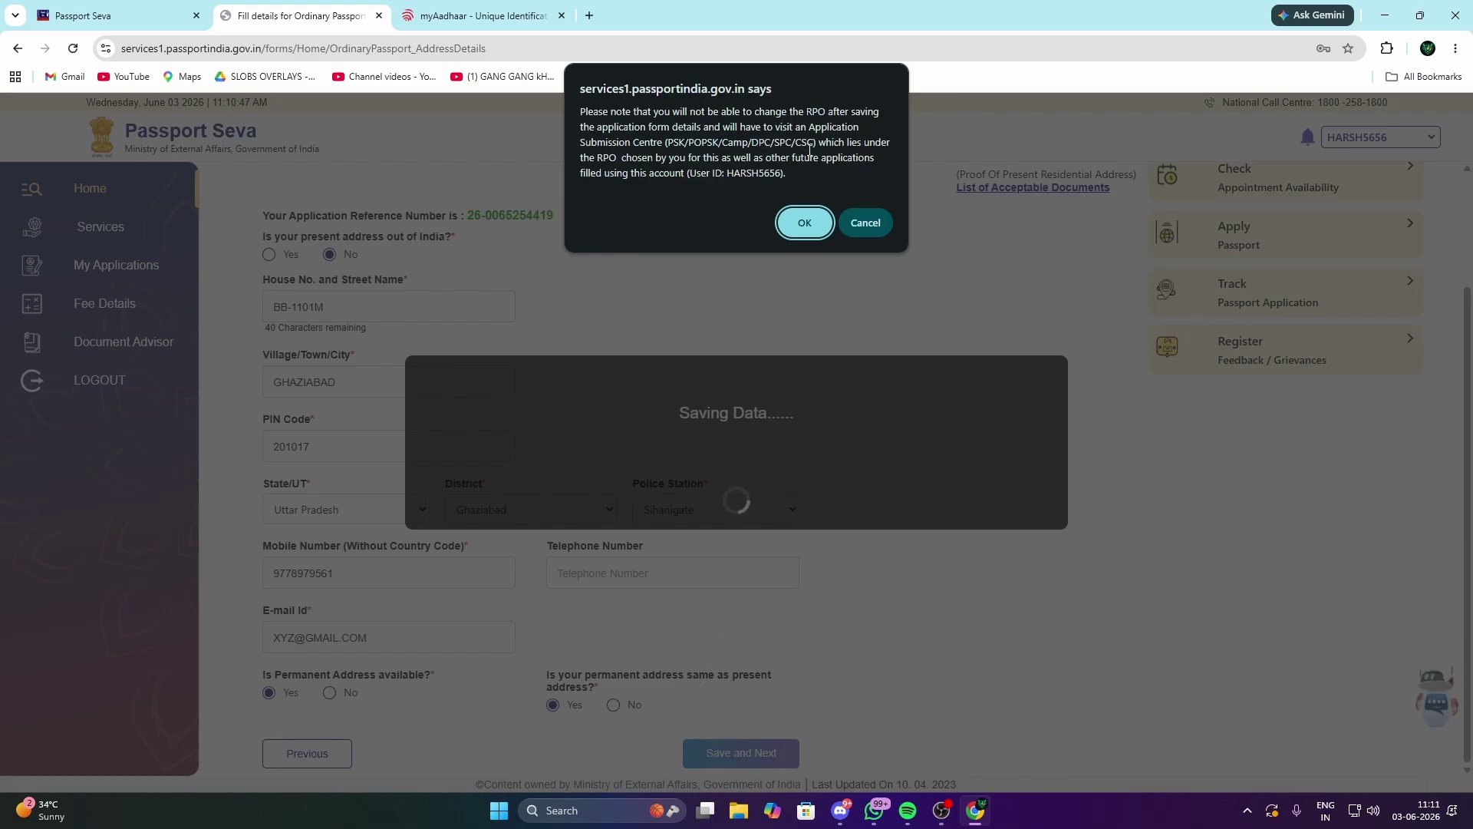
{"action": "left_click", "coordinate": [804, 222]}
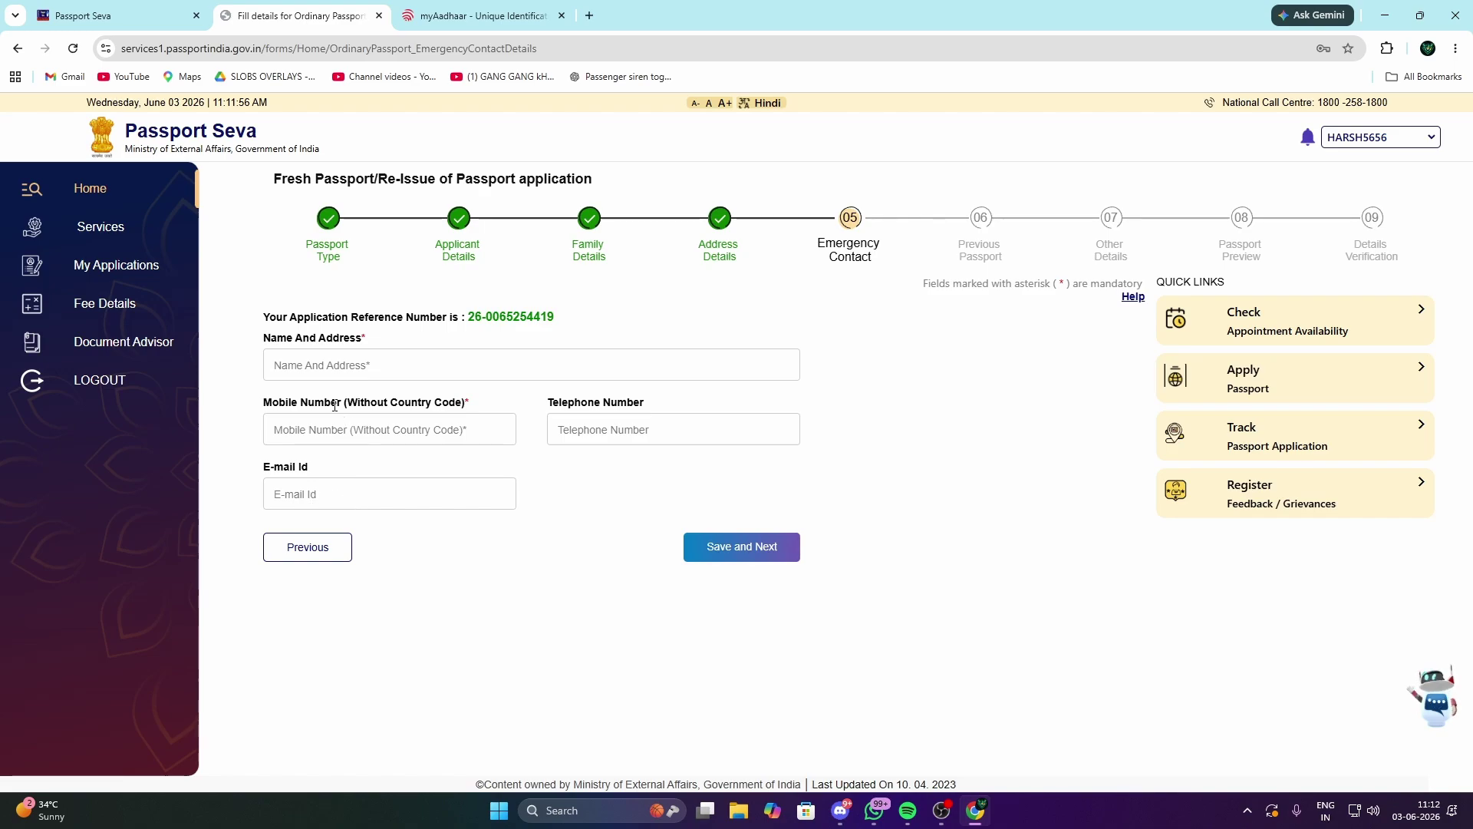
Step: Enter 'H' in the emergency contact's Name And Address field
{"action": "left_click", "coordinate": [324, 357]}
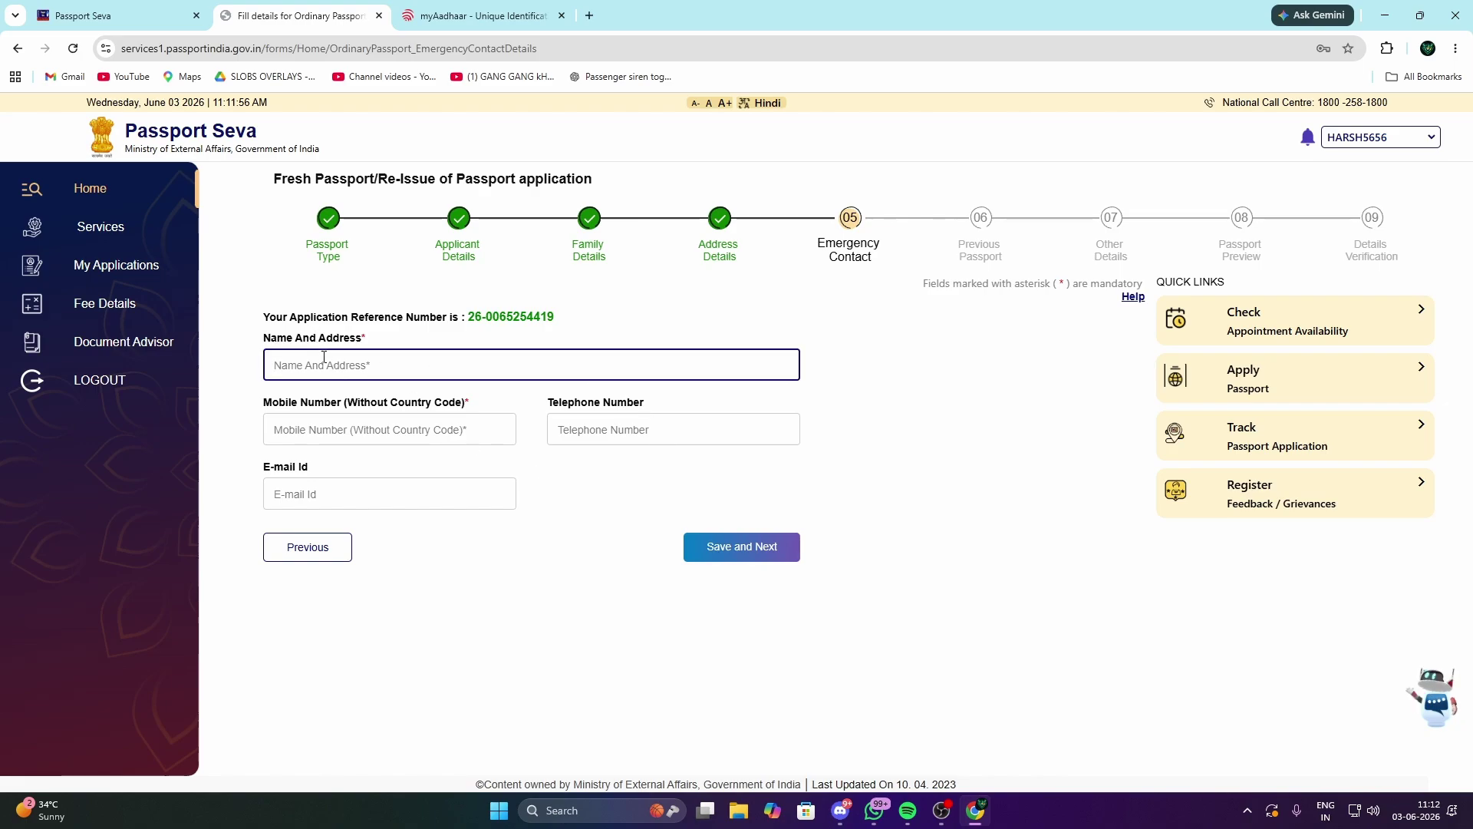
{"action": "type", "text": "H"}
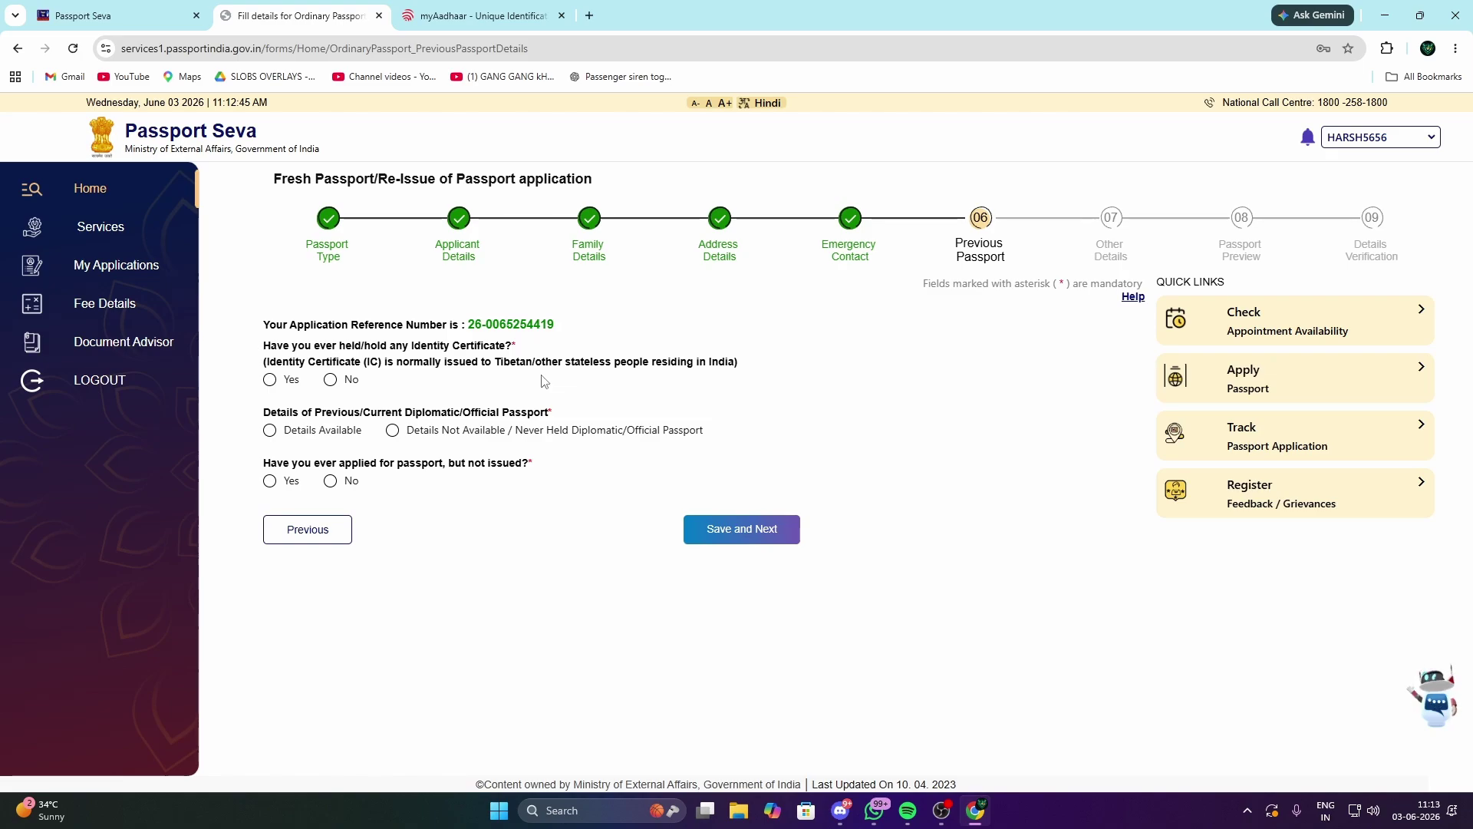
Step: Answer No, Never Held and No to the three previous-passport questions and save them
{"action": "left_click", "coordinate": [331, 380]}
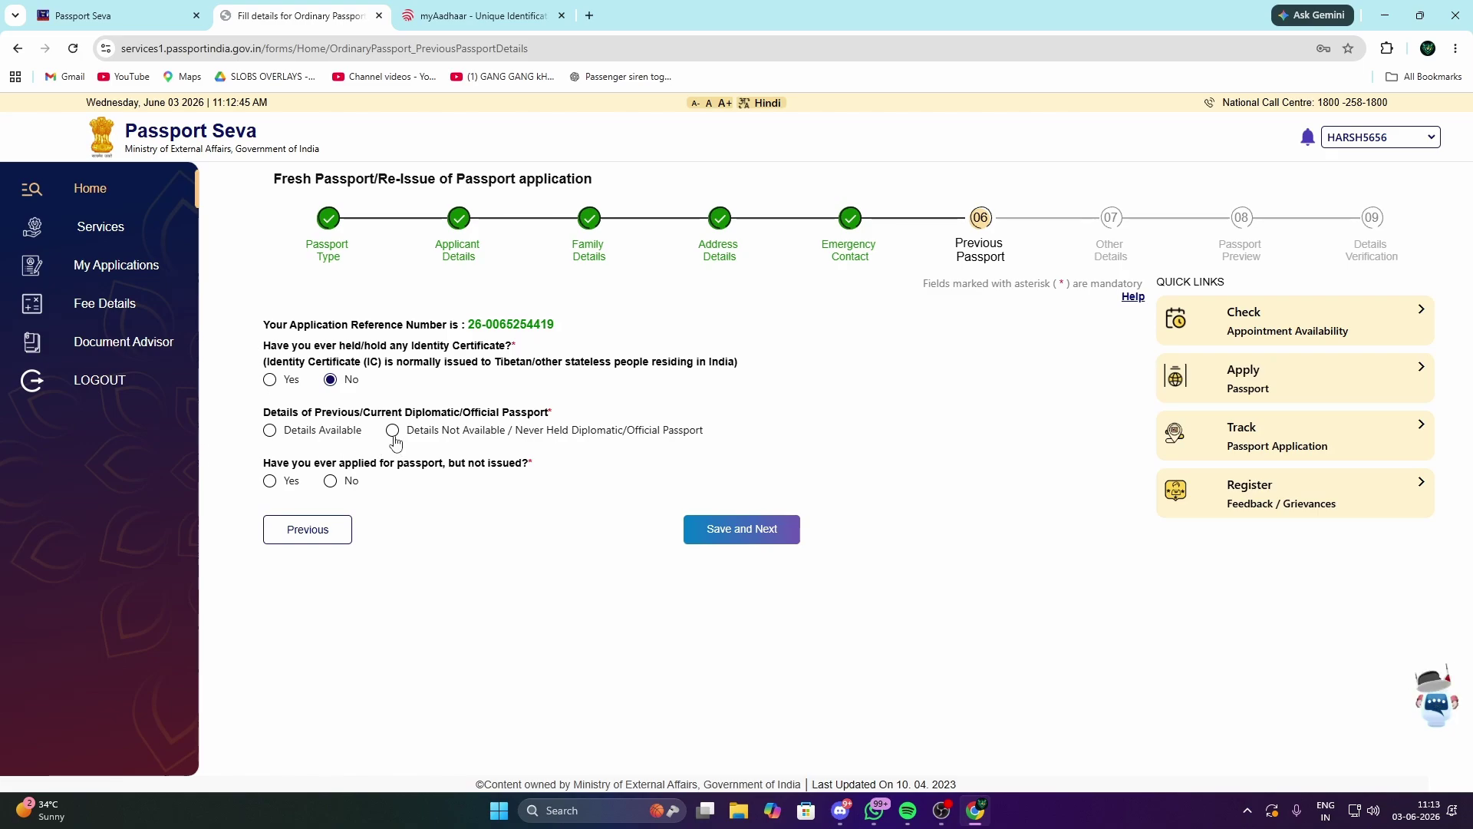
{"action": "left_click", "coordinate": [393, 432]}
{"action": "left_click", "coordinate": [331, 481]}
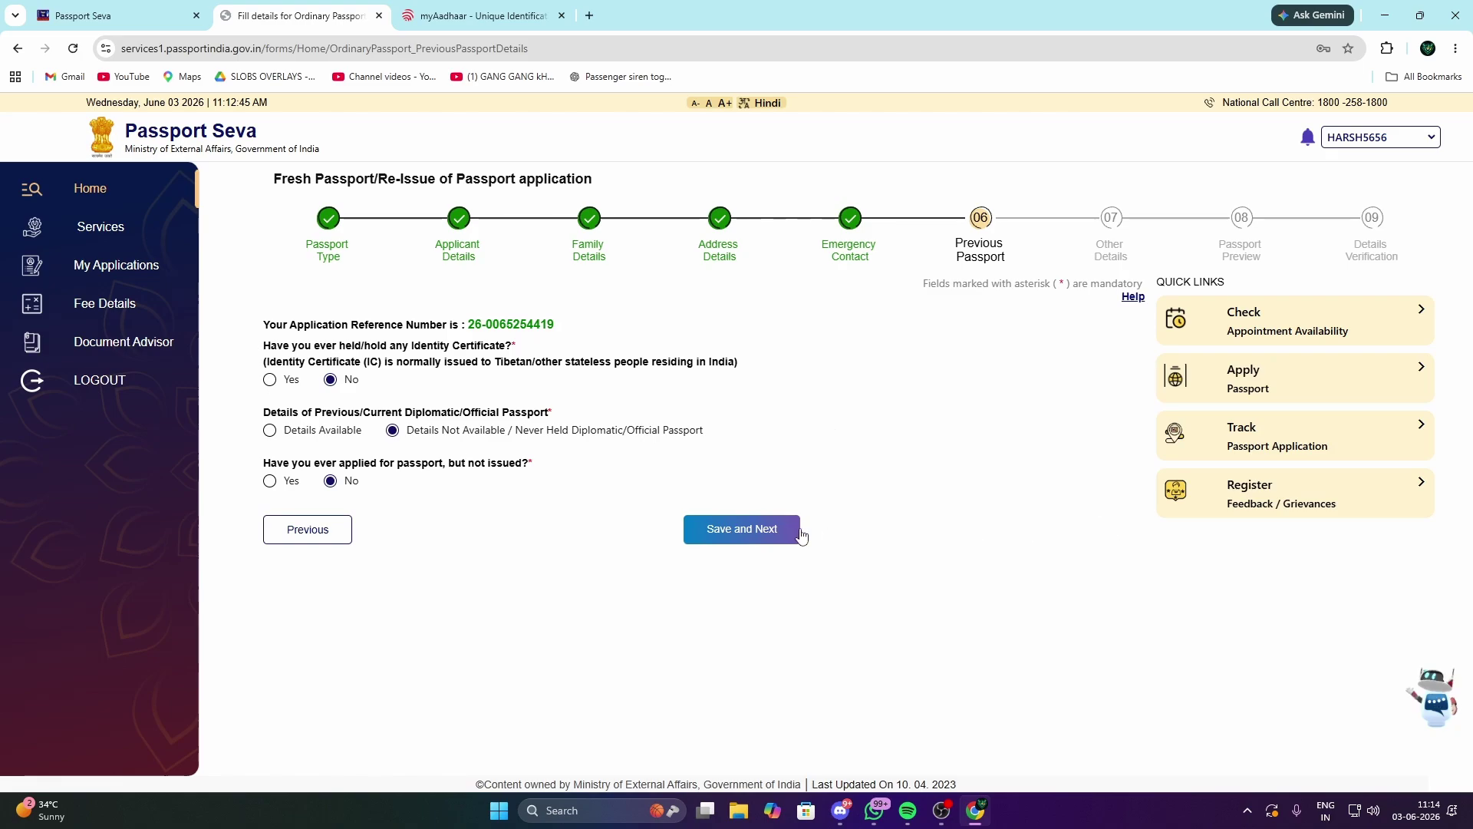
{"action": "left_click", "coordinate": [770, 530]}
{"action": "scroll", "coordinate": [569, 540], "scroll_direction": "down", "scroll_amount": 2}
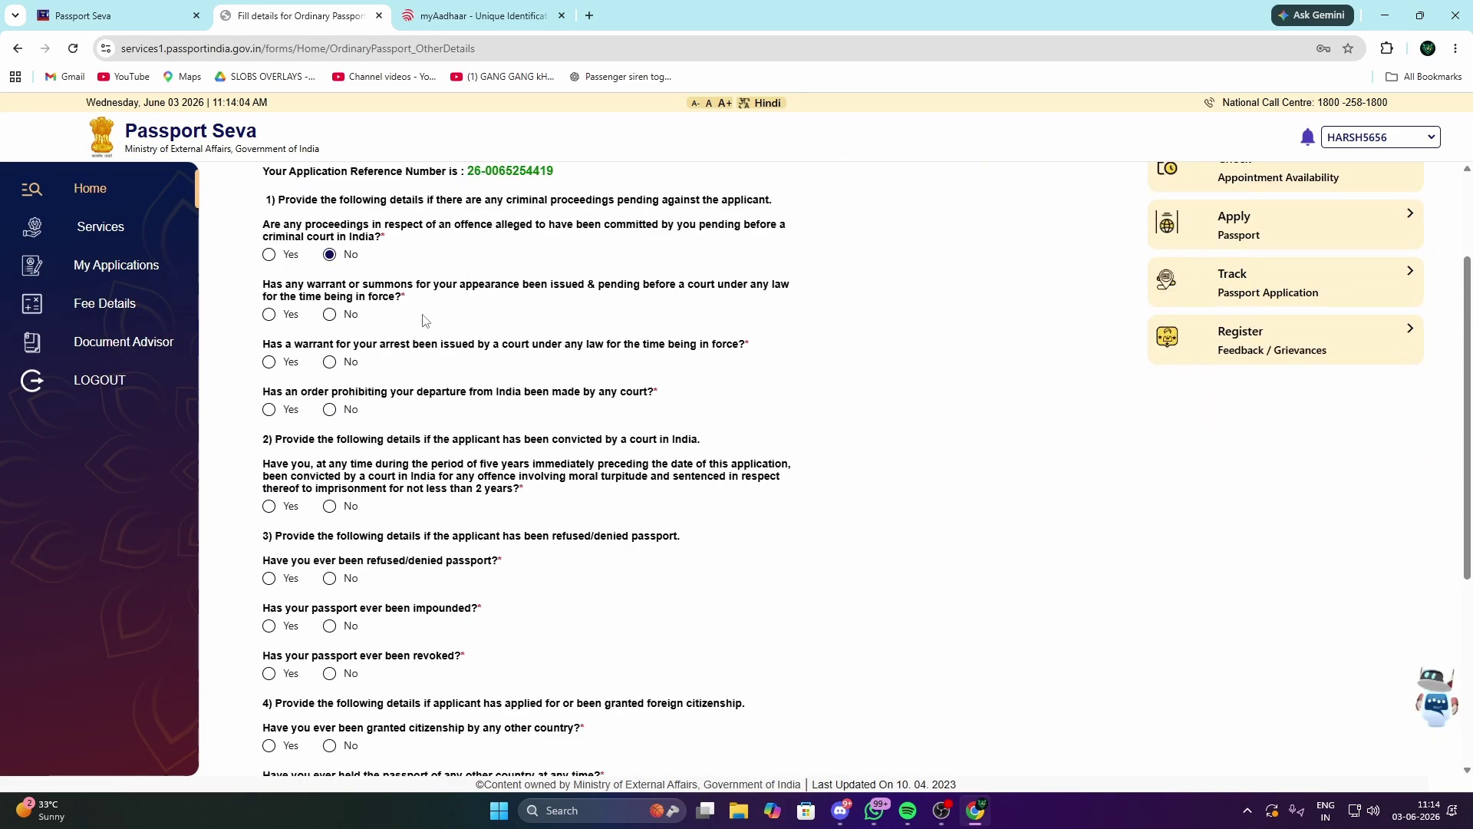
Step: Answer No to the pending warrant or summons, arrest warrant and repatriation questions
{"action": "left_click", "coordinate": [330, 315]}
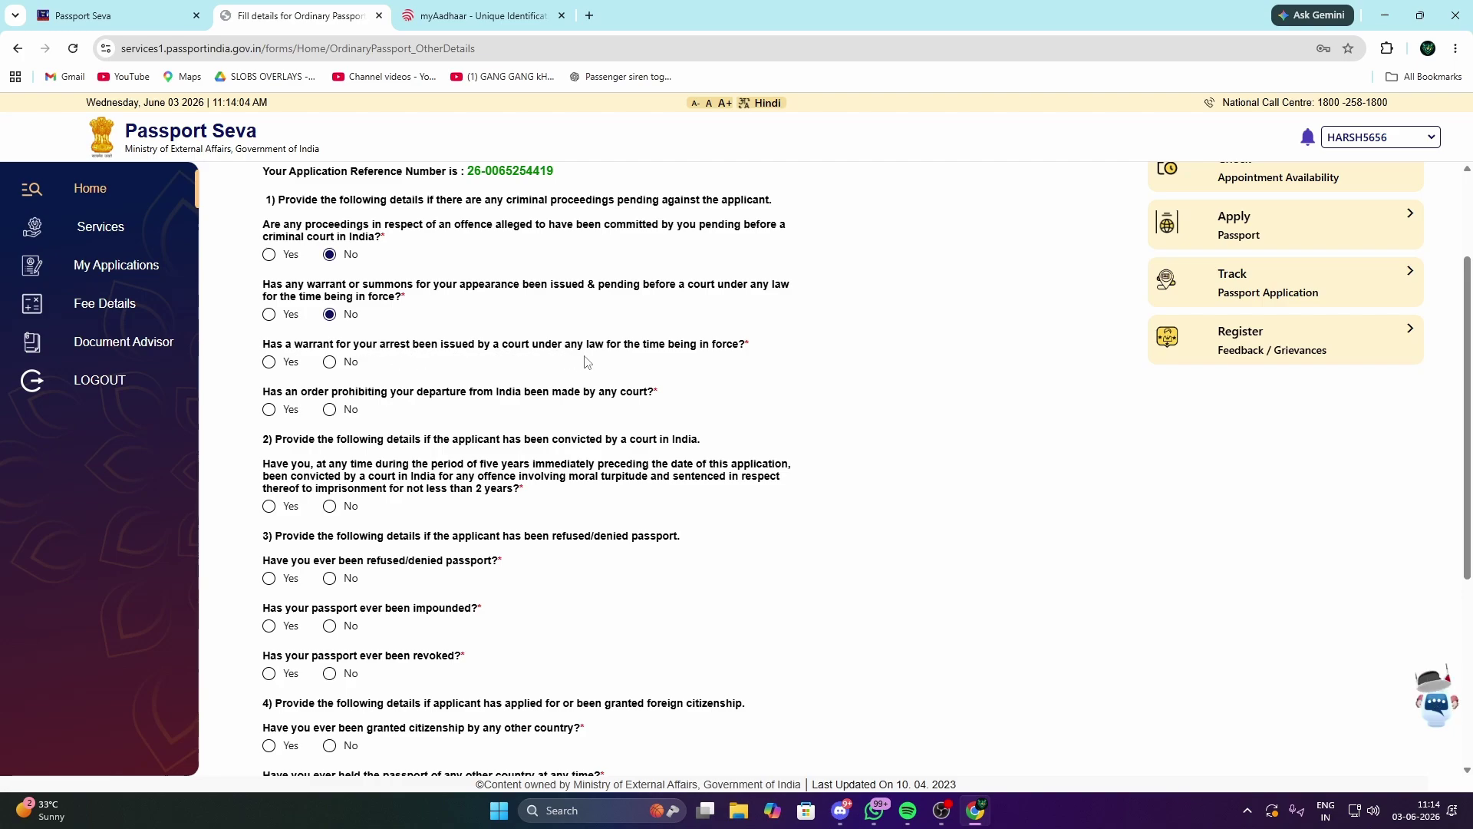
{"action": "left_click", "coordinate": [330, 361]}
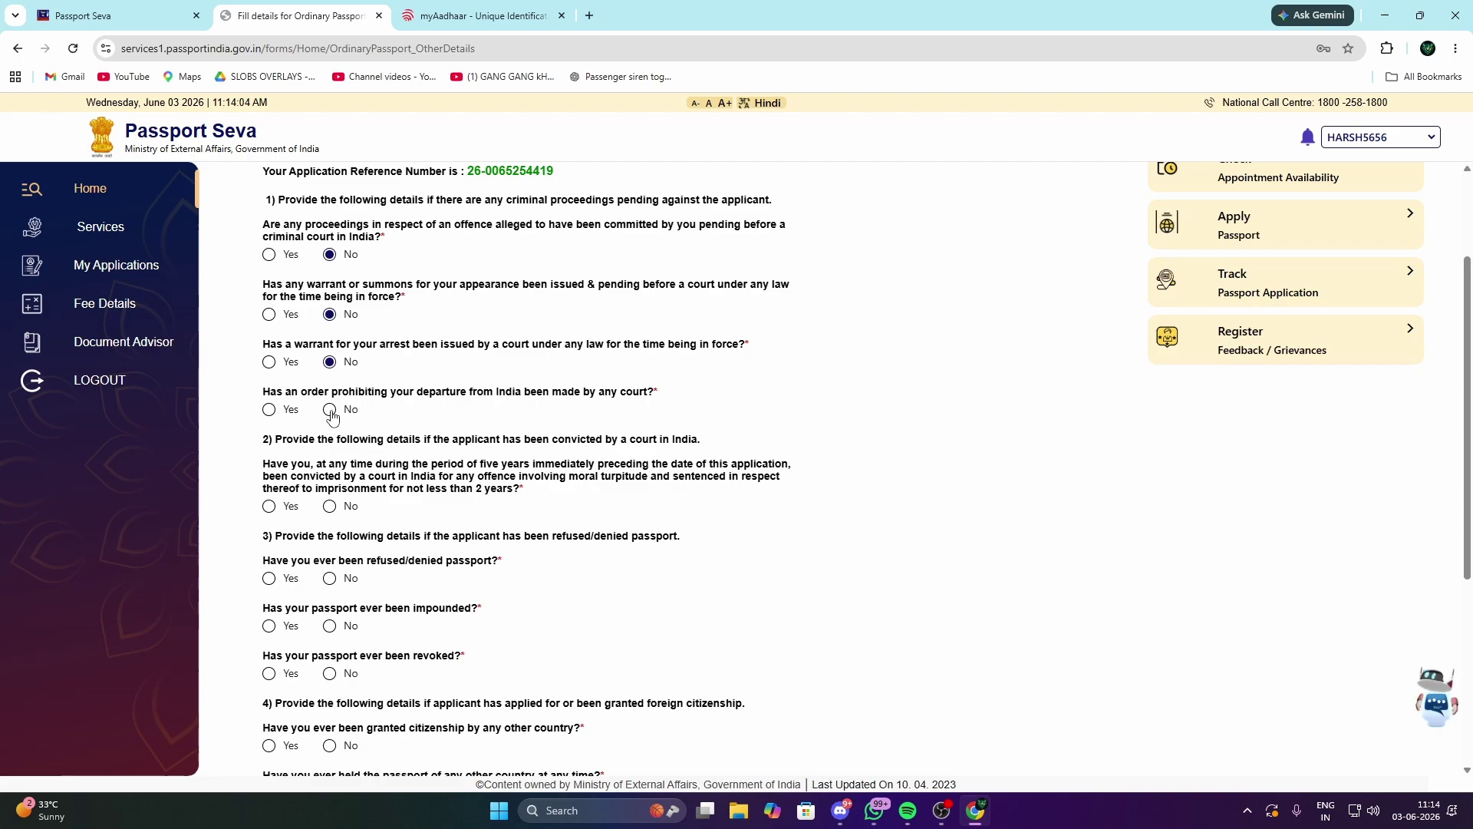
{"action": "scroll", "coordinate": [331, 418], "scroll_direction": "down", "scroll_amount": 1}
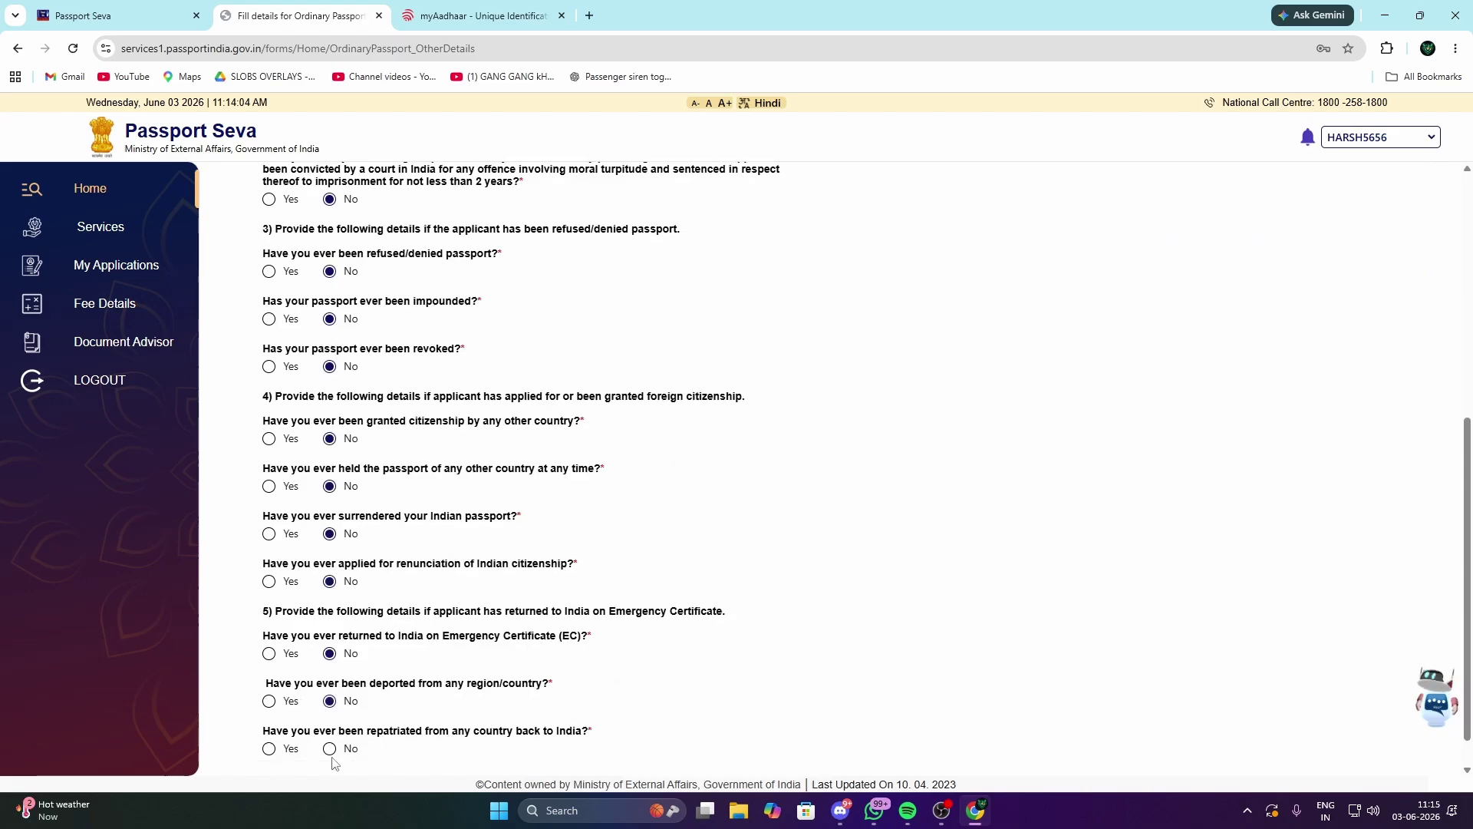
{"action": "left_click", "coordinate": [343, 746]}
{"action": "scroll", "coordinate": [355, 720], "scroll_direction": "down", "scroll_amount": 1}
{"action": "scroll", "coordinate": [355, 719], "scroll_direction": "up", "scroll_amount": 10}
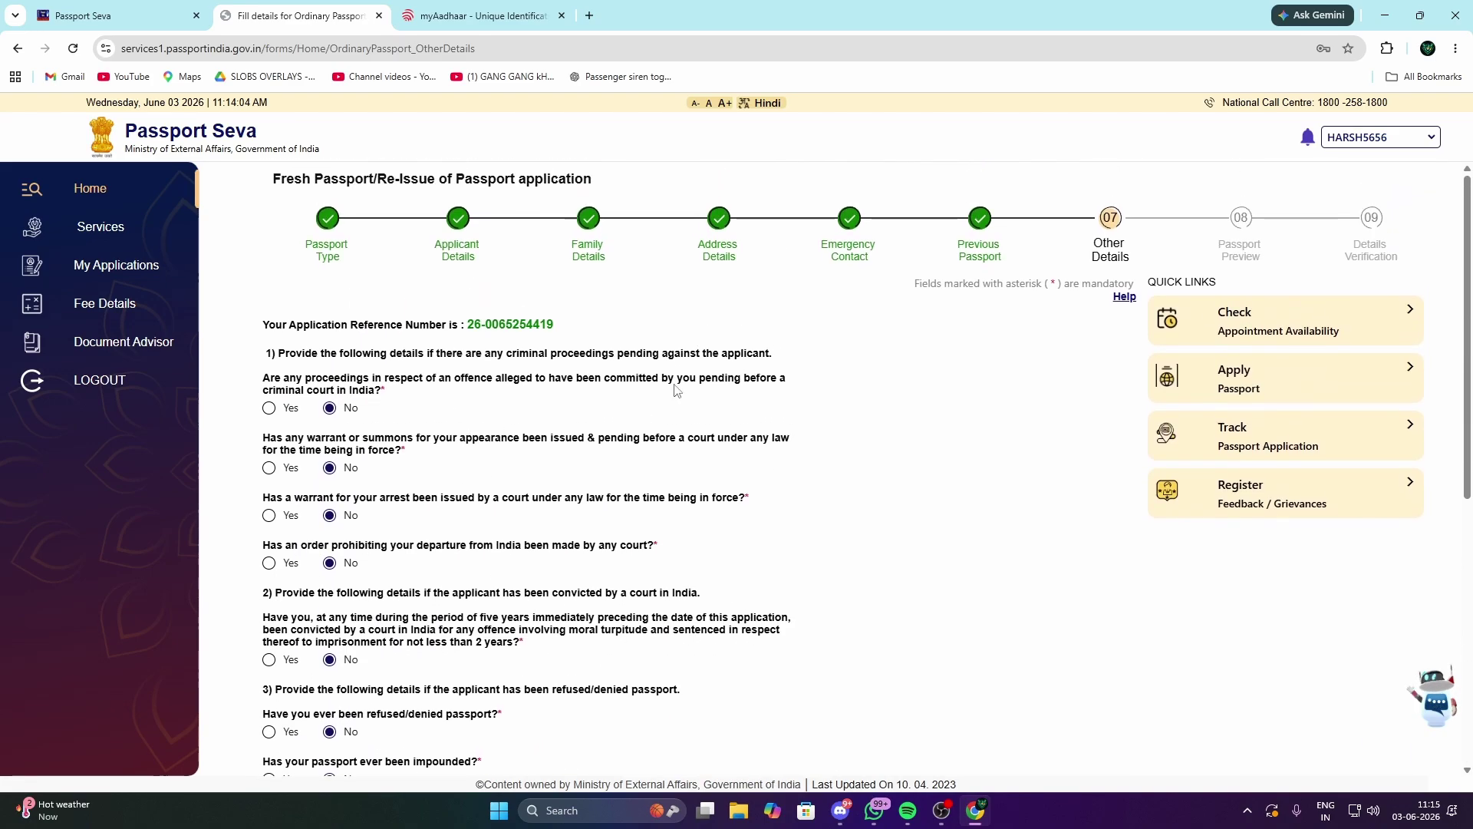
{"action": "scroll", "coordinate": [680, 574], "scroll_direction": "down", "scroll_amount": 5}
{"action": "scroll", "coordinate": [679, 574], "scroll_direction": "up", "scroll_amount": 5}
{"action": "scroll", "coordinate": [556, 487], "scroll_direction": "down", "scroll_amount": 10}
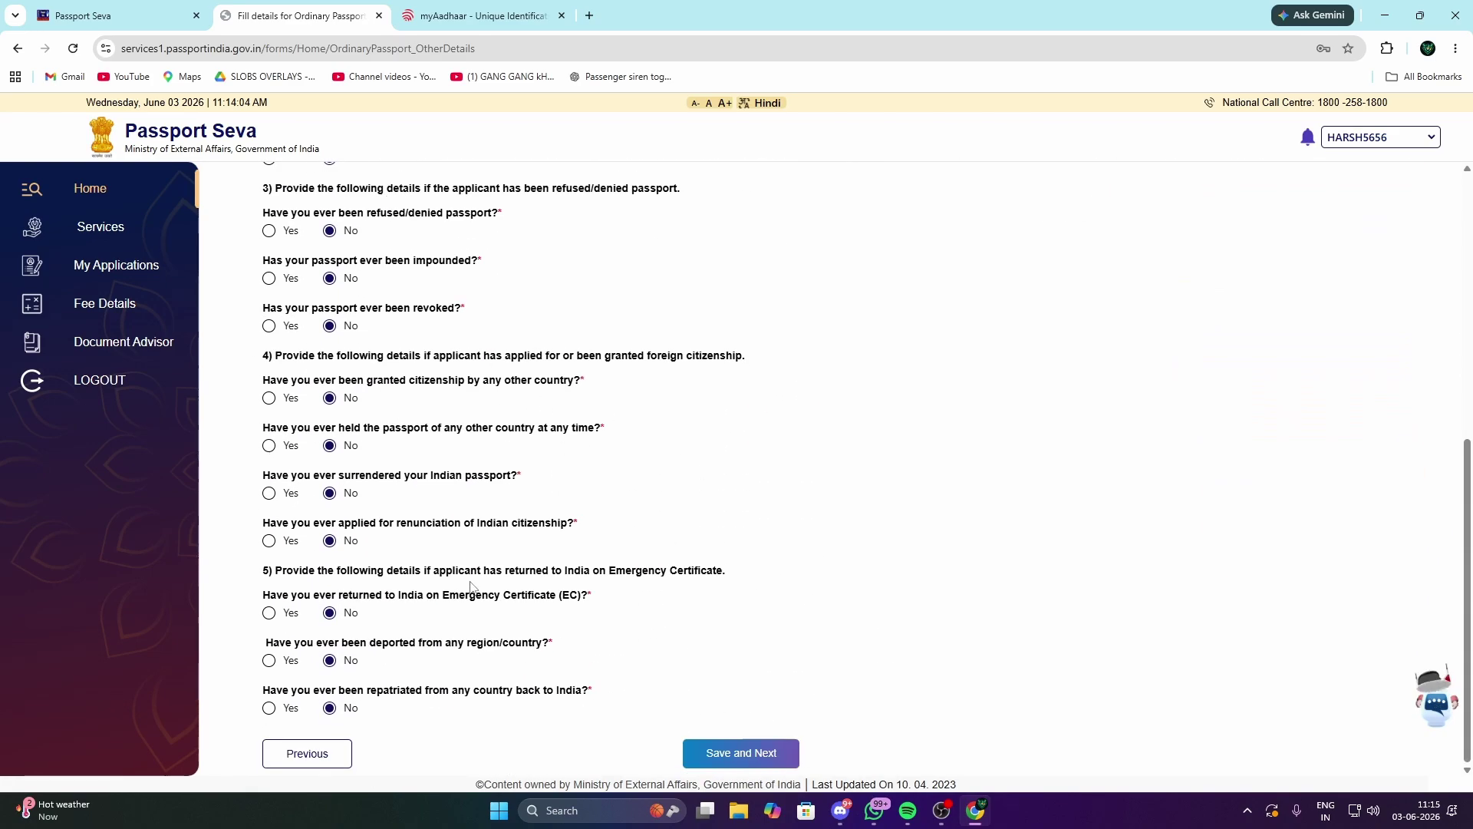
{"action": "scroll", "coordinate": [506, 488], "scroll_direction": "up", "scroll_amount": 5}
{"action": "scroll", "coordinate": [662, 459], "scroll_direction": "down", "scroll_amount": 6}
{"action": "scroll", "coordinate": [1062, 516], "scroll_direction": "up", "scroll_amount": 5}
{"action": "scroll", "coordinate": [374, 469], "scroll_direction": "down", "scroll_amount": 5}
Step: Save Other Details and review the Passport Preview
{"action": "left_click", "coordinate": [762, 756]}
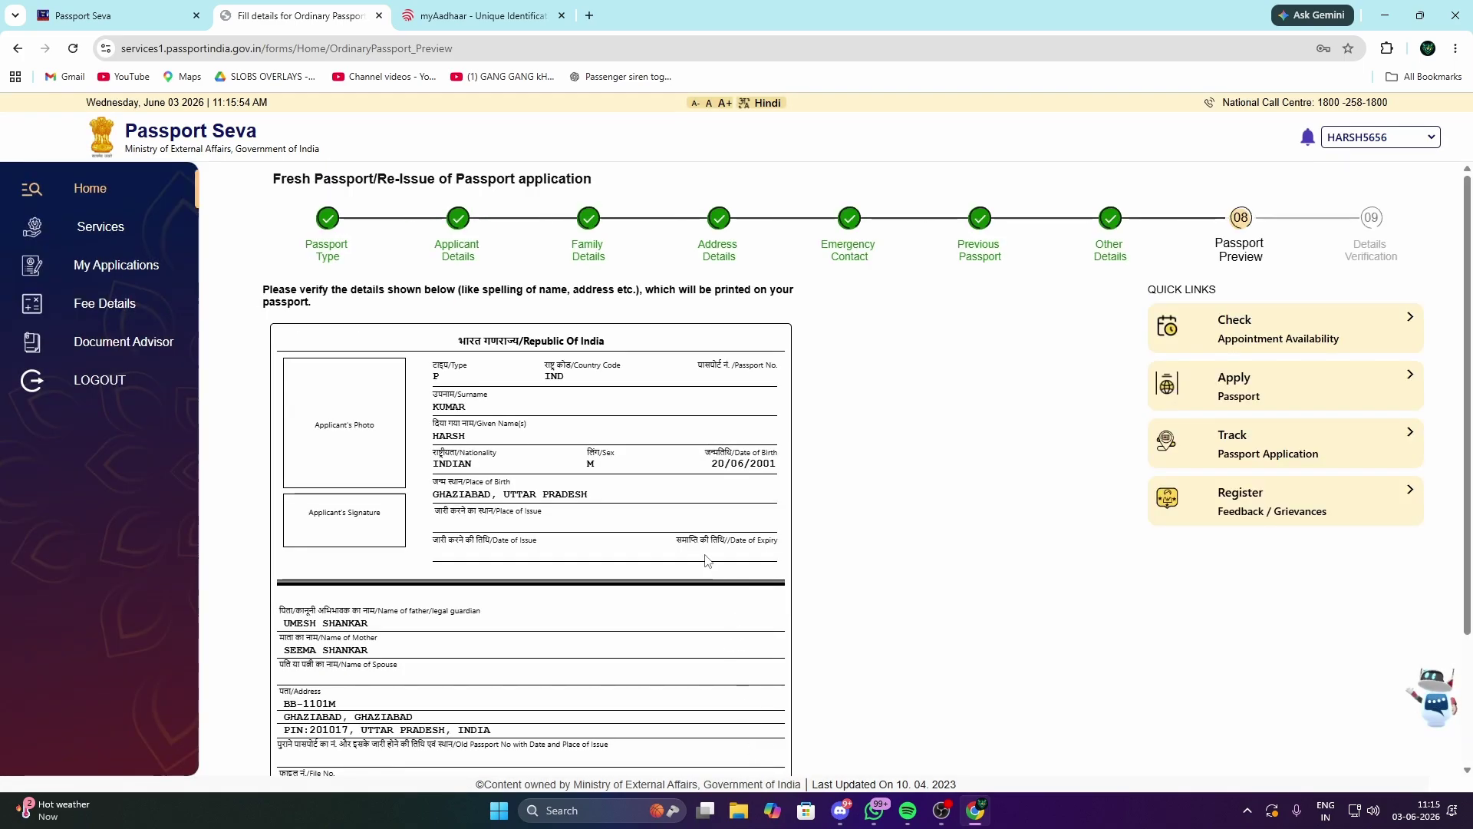
{"action": "scroll", "coordinate": [606, 528], "scroll_direction": "down", "scroll_amount": 3}
{"action": "scroll", "coordinate": [606, 529], "scroll_direction": "up", "scroll_amount": 3}
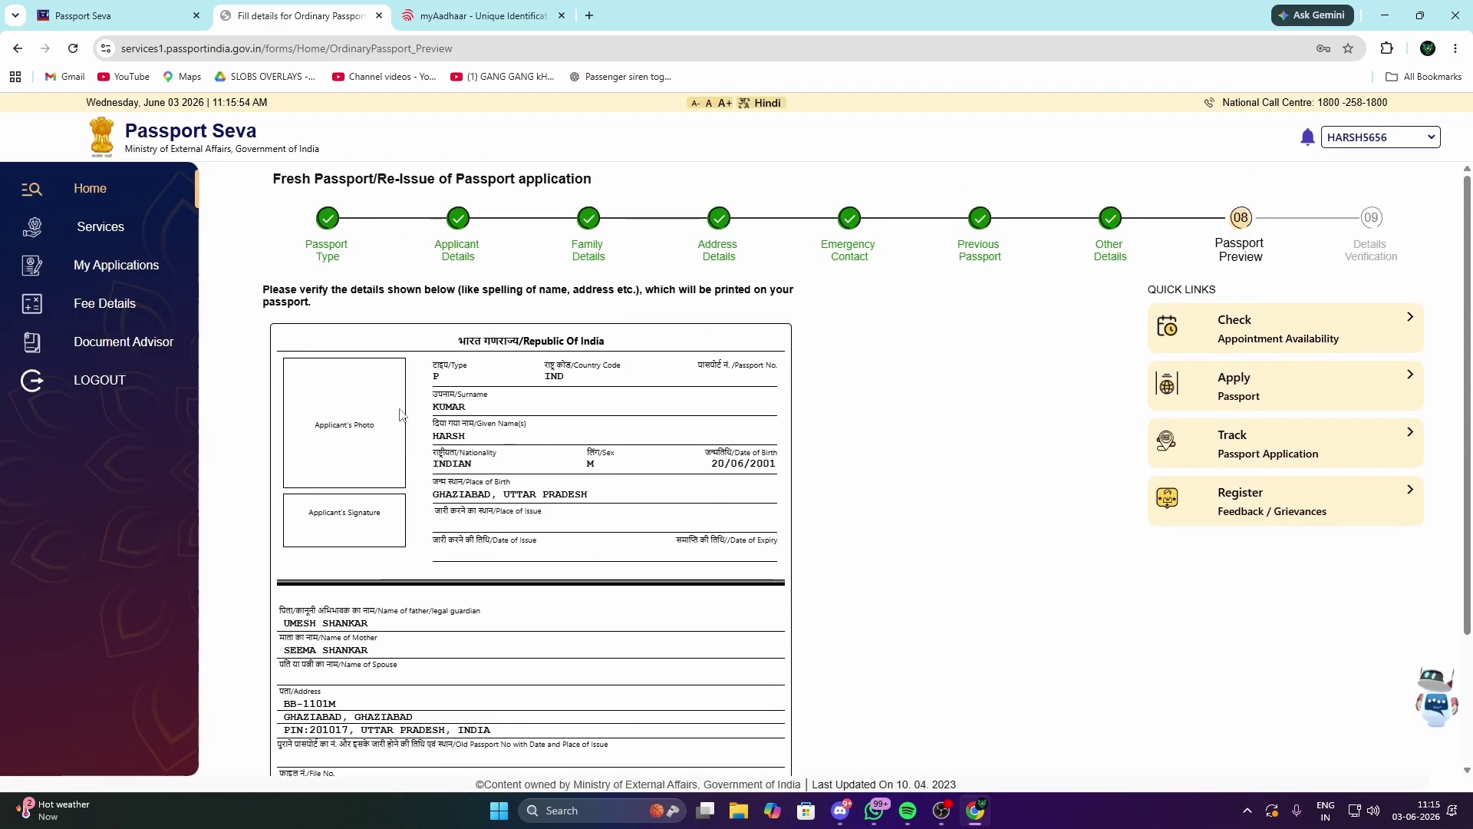
{"action": "scroll", "coordinate": [511, 534], "scroll_direction": "down", "scroll_amount": 2}
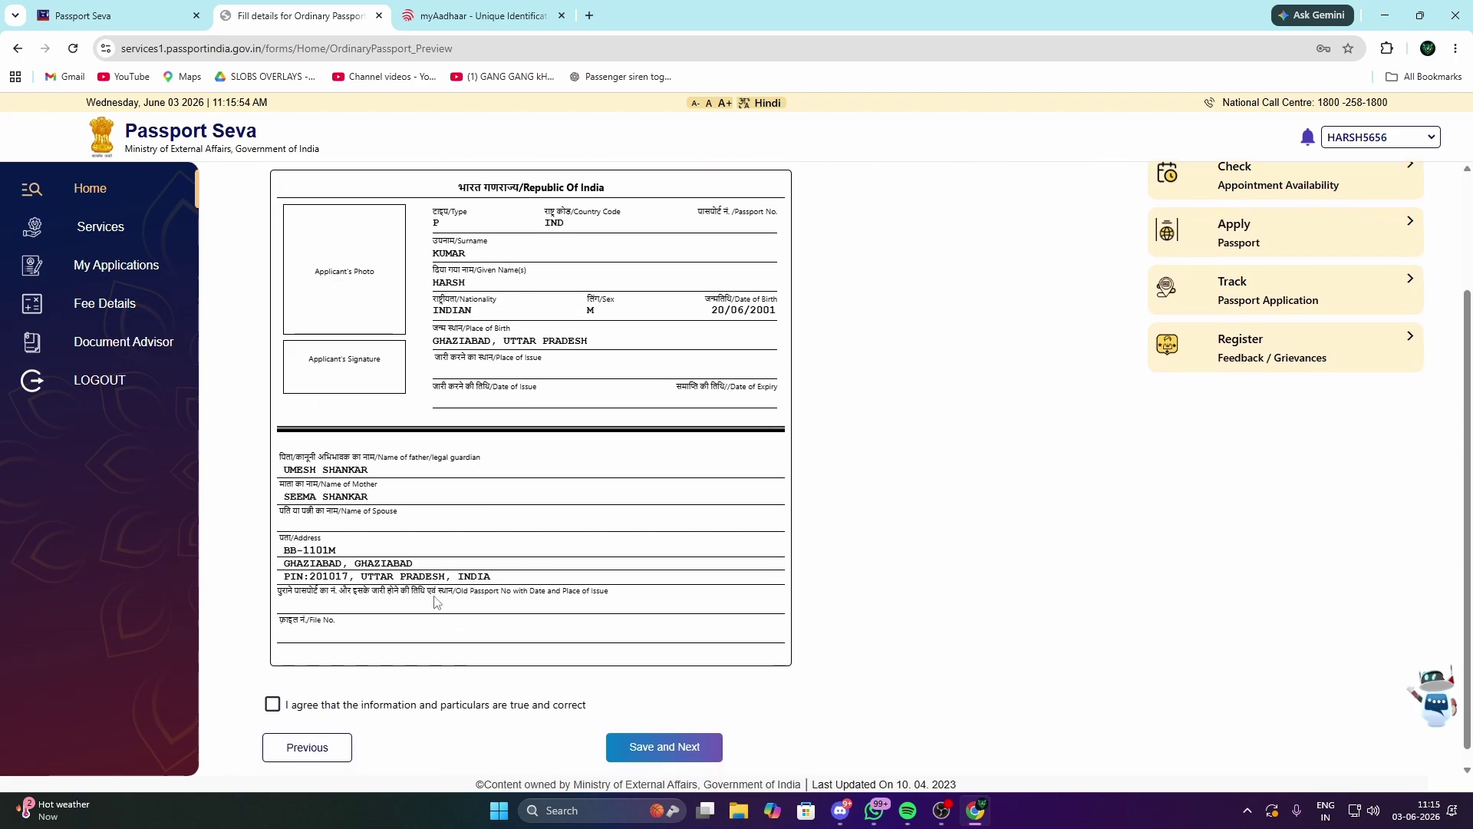
{"action": "scroll", "coordinate": [756, 530], "scroll_direction": "up", "scroll_amount": 2}
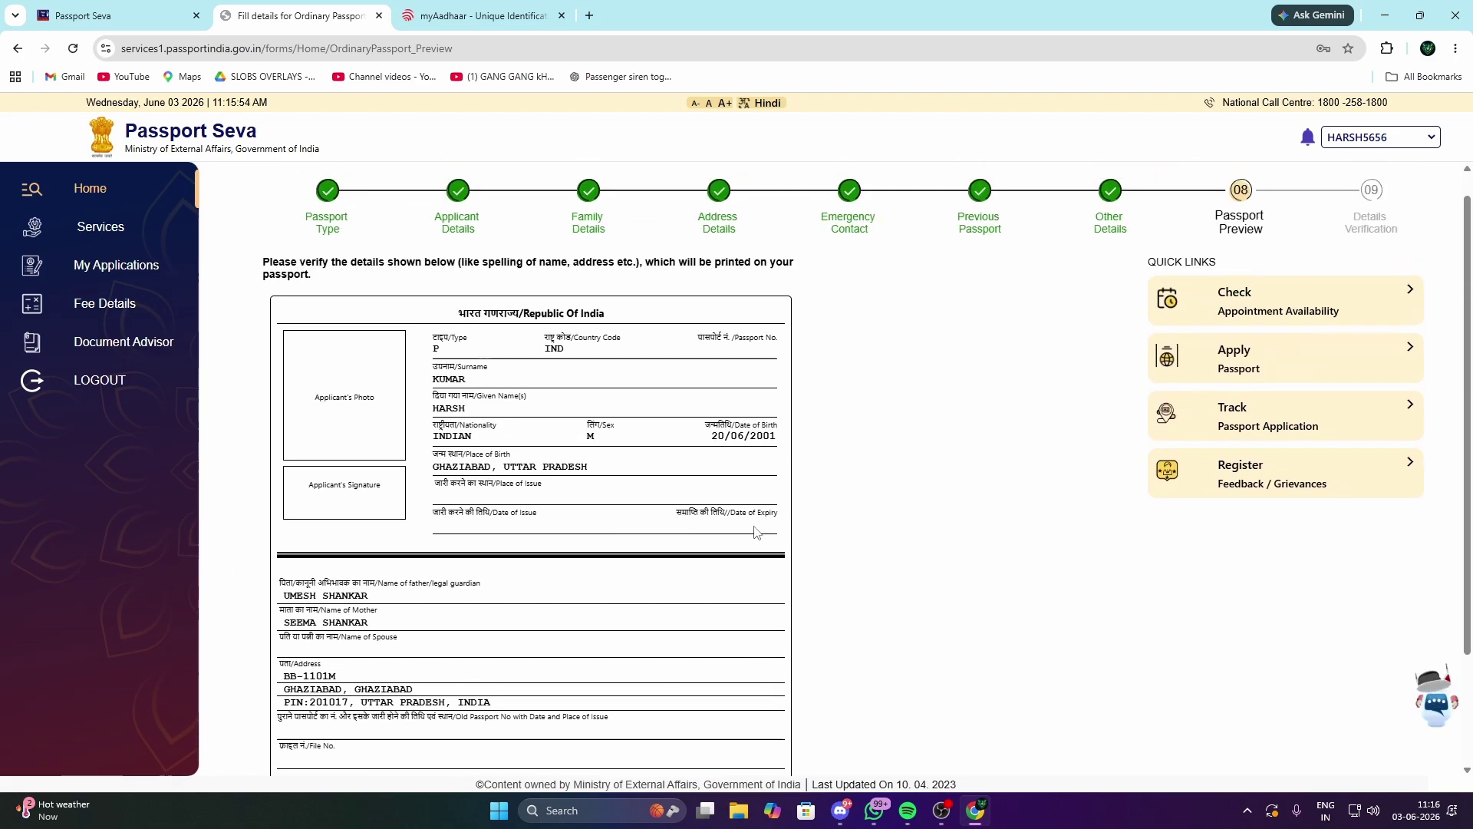
{"action": "scroll", "coordinate": [622, 526], "scroll_direction": "down", "scroll_amount": 2}
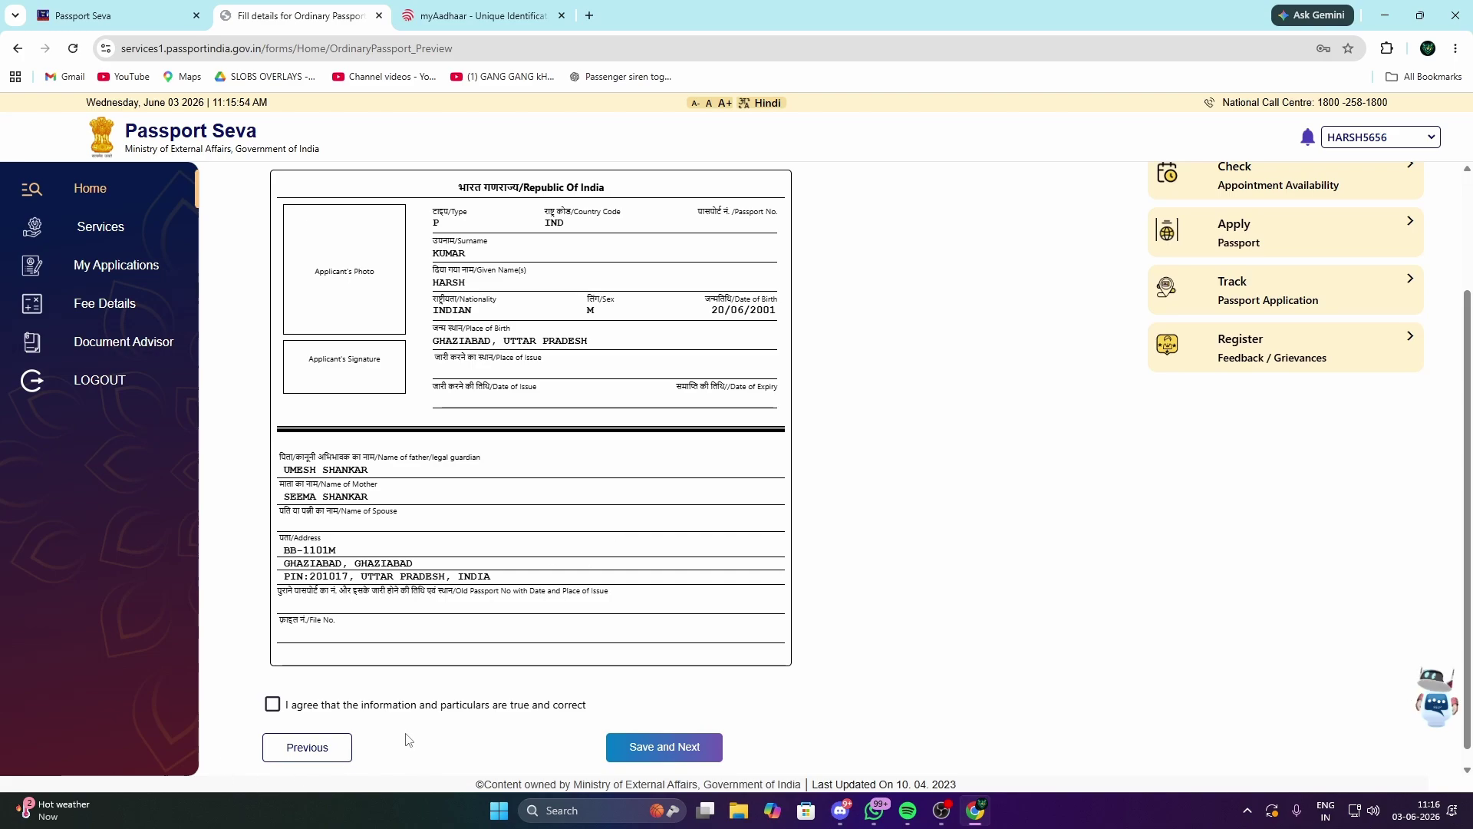
{"action": "scroll", "coordinate": [766, 533], "scroll_direction": "up", "scroll_amount": 2}
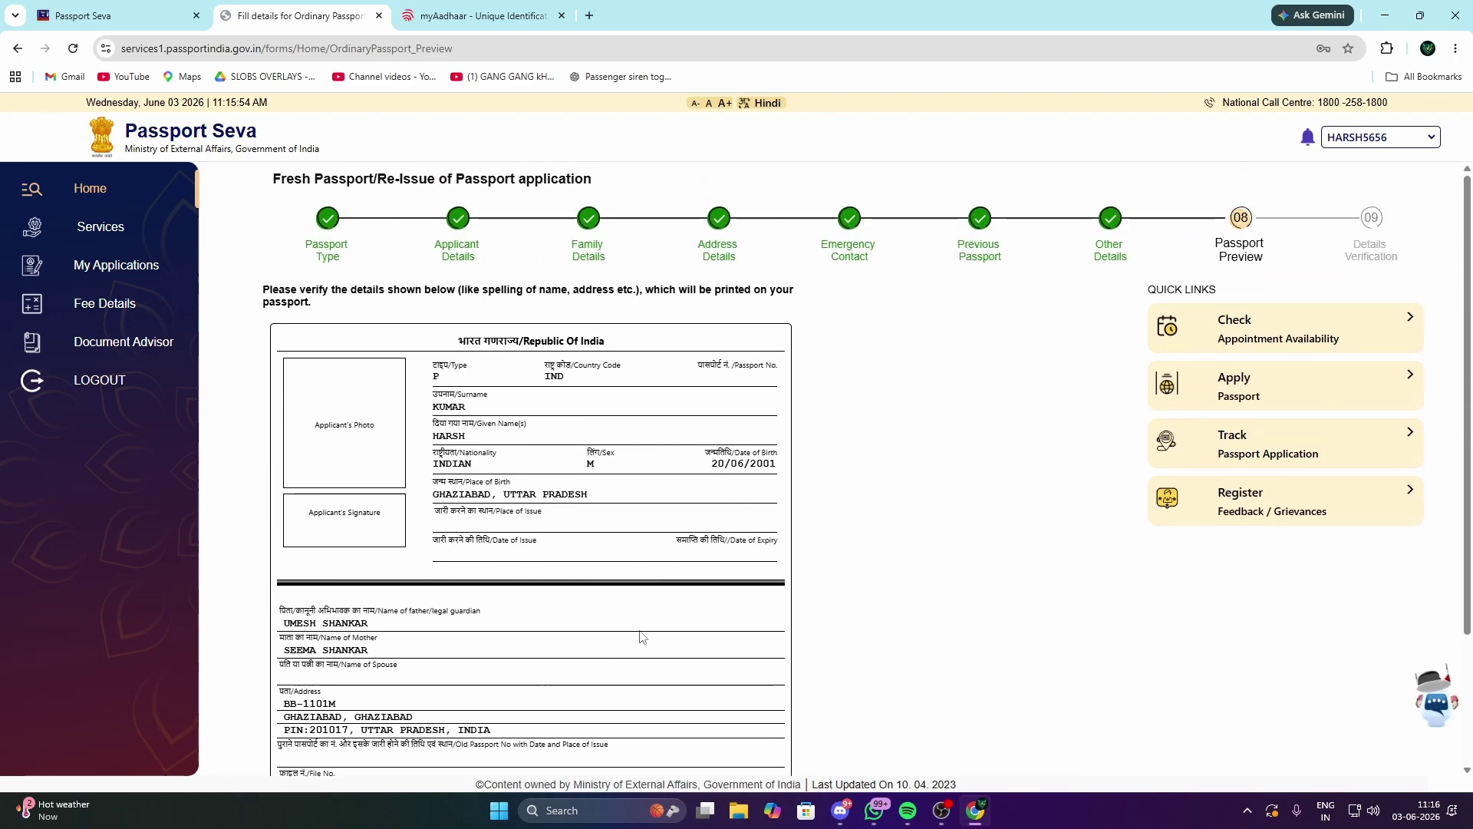
{"action": "scroll", "coordinate": [871, 565], "scroll_direction": "down", "scroll_amount": 2}
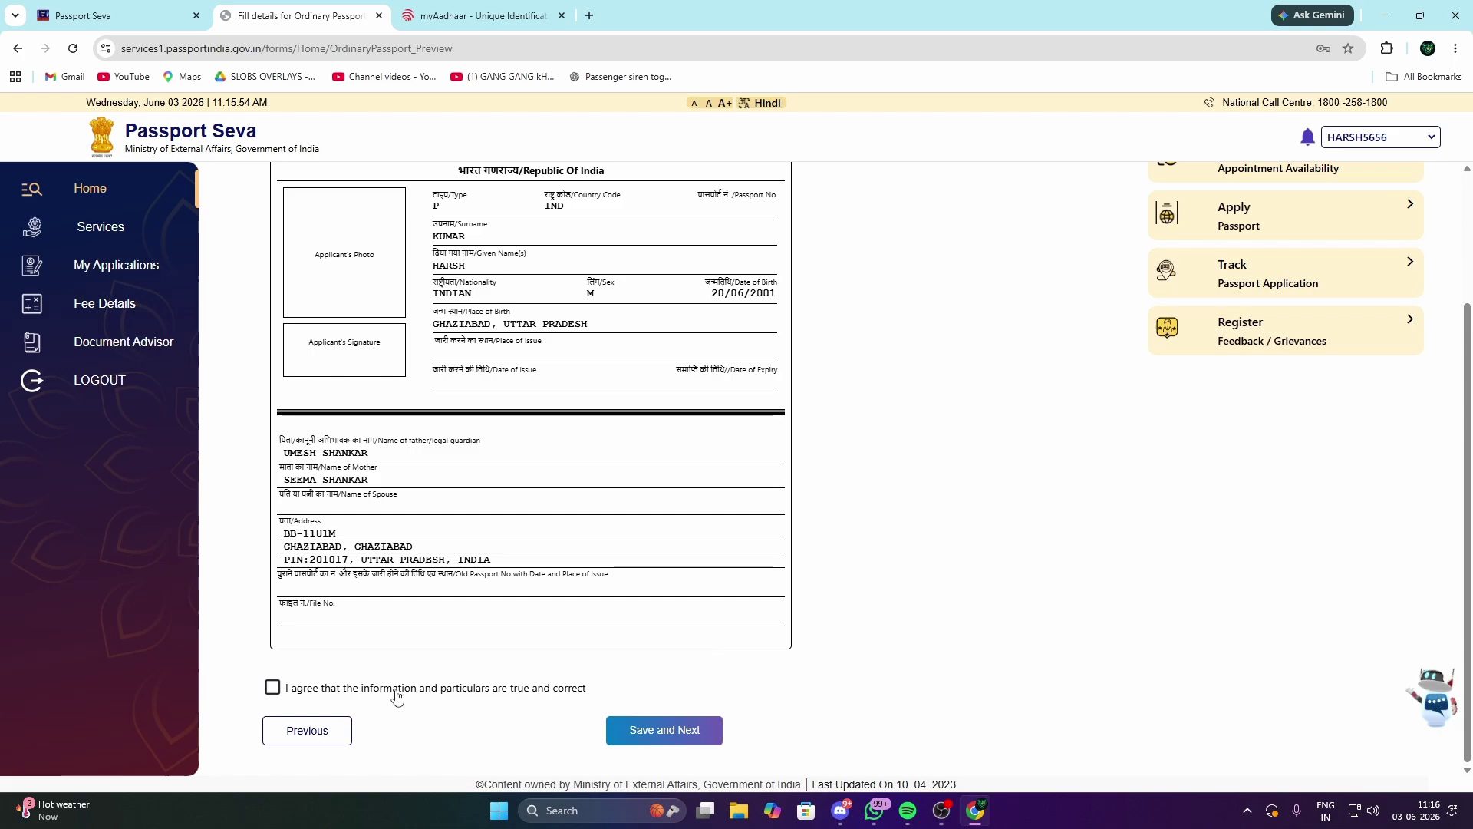
Step: Agree that the previewed information is true and correct, and save it
{"action": "left_click", "coordinate": [271, 688]}
{"action": "scroll", "coordinate": [844, 491], "scroll_direction": "up", "scroll_amount": 2}
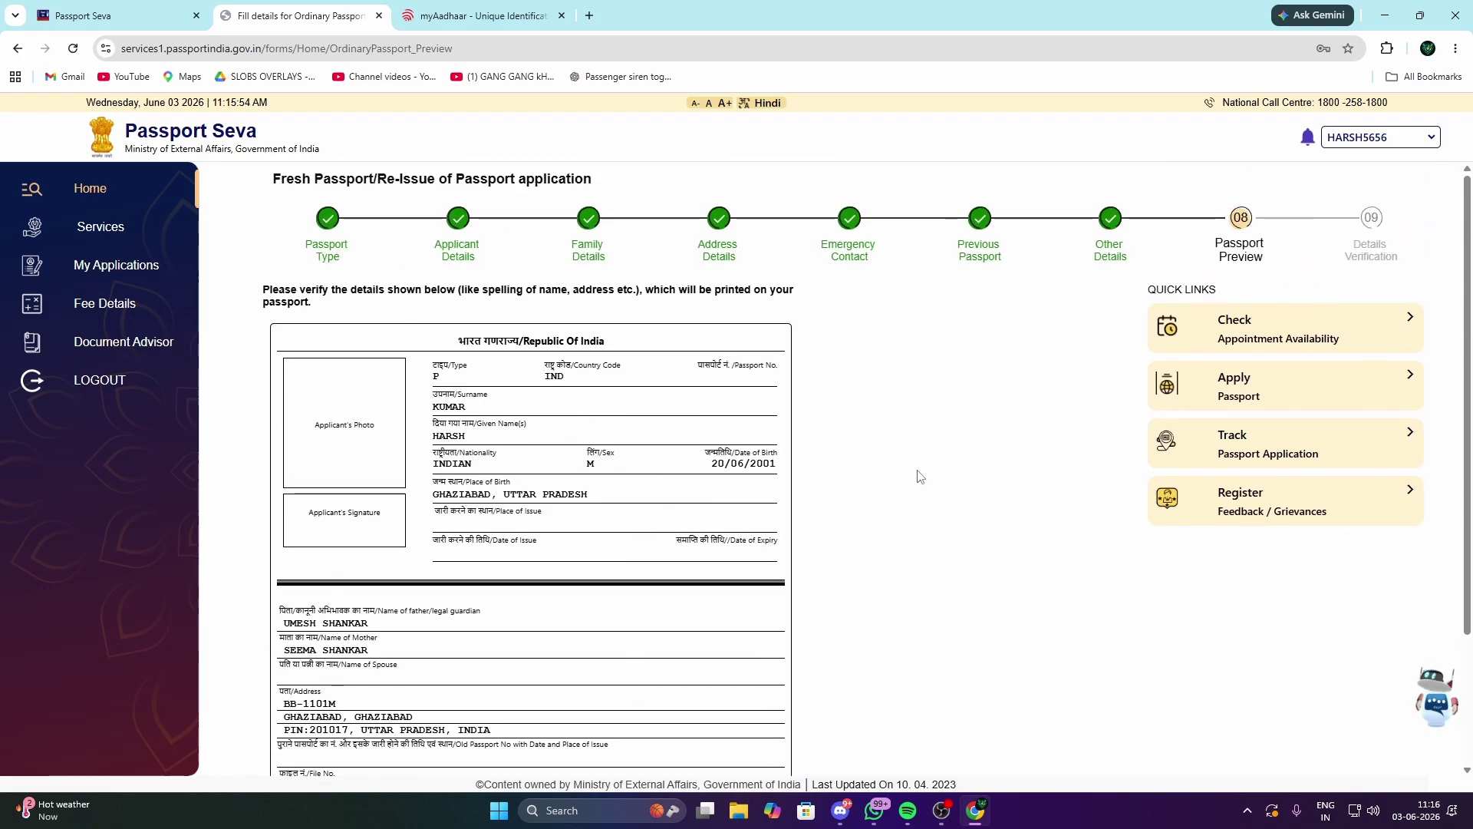
{"action": "scroll", "coordinate": [826, 403], "scroll_direction": "down", "scroll_amount": 2}
{"action": "scroll", "coordinate": [760, 388], "scroll_direction": "up", "scroll_amount": 2}
{"action": "scroll", "coordinate": [794, 606], "scroll_direction": "down", "scroll_amount": 1}
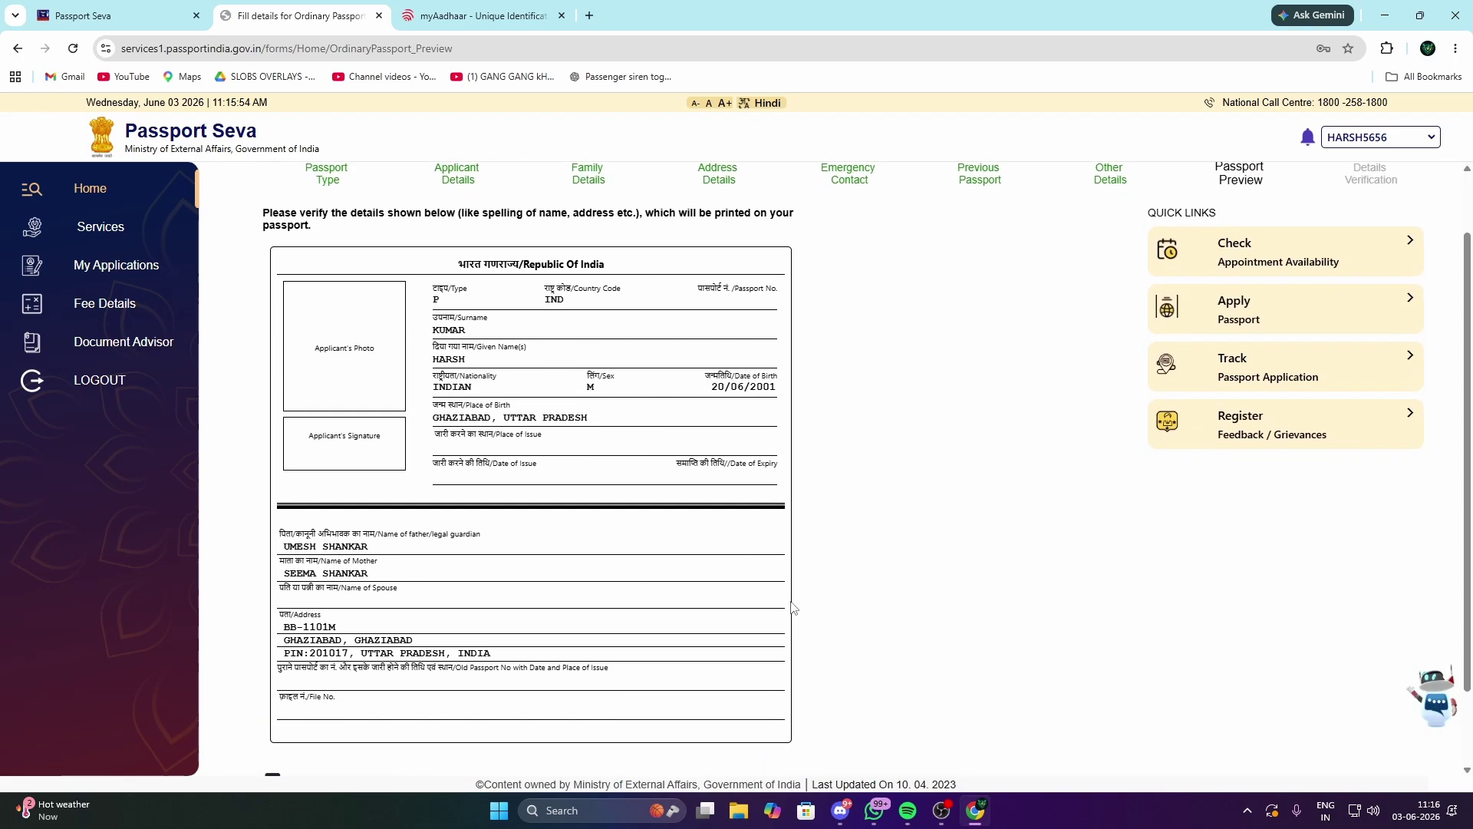
{"action": "scroll", "coordinate": [597, 336], "scroll_direction": "up", "scroll_amount": 1}
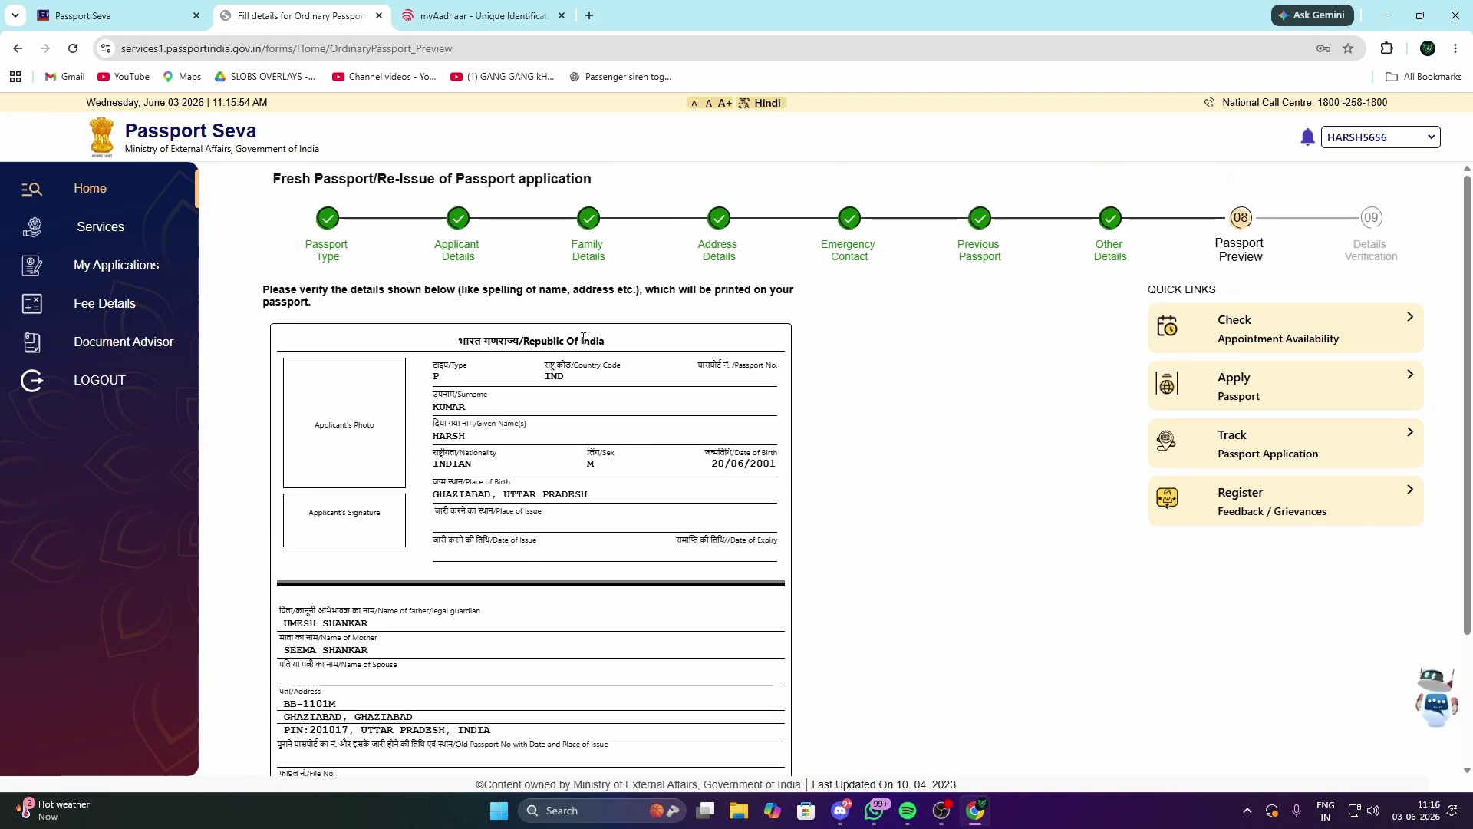
{"action": "scroll", "coordinate": [644, 417], "scroll_direction": "down", "scroll_amount": 1}
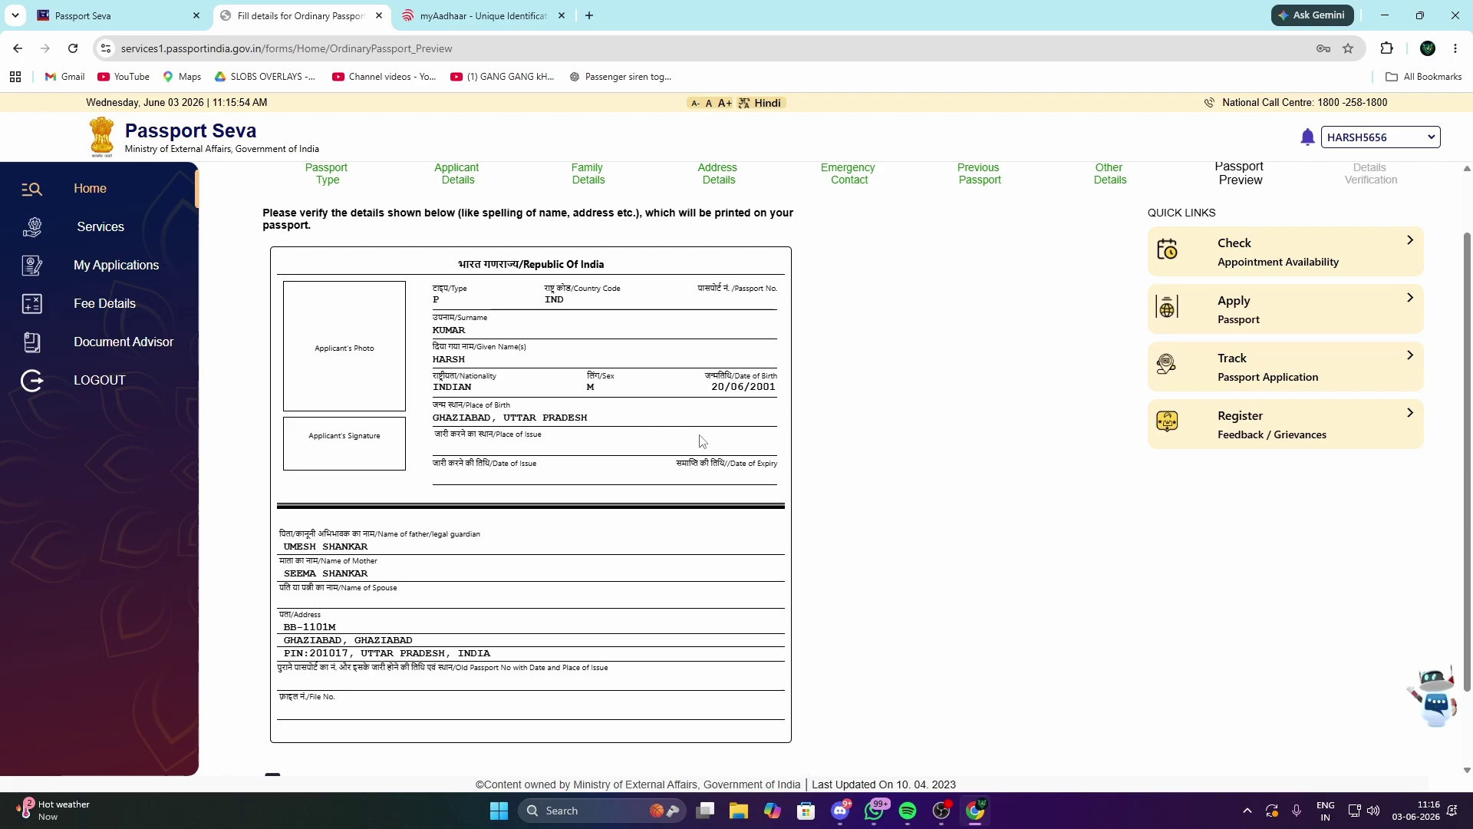
{"action": "scroll", "coordinate": [700, 441], "scroll_direction": "down", "scroll_amount": 2}
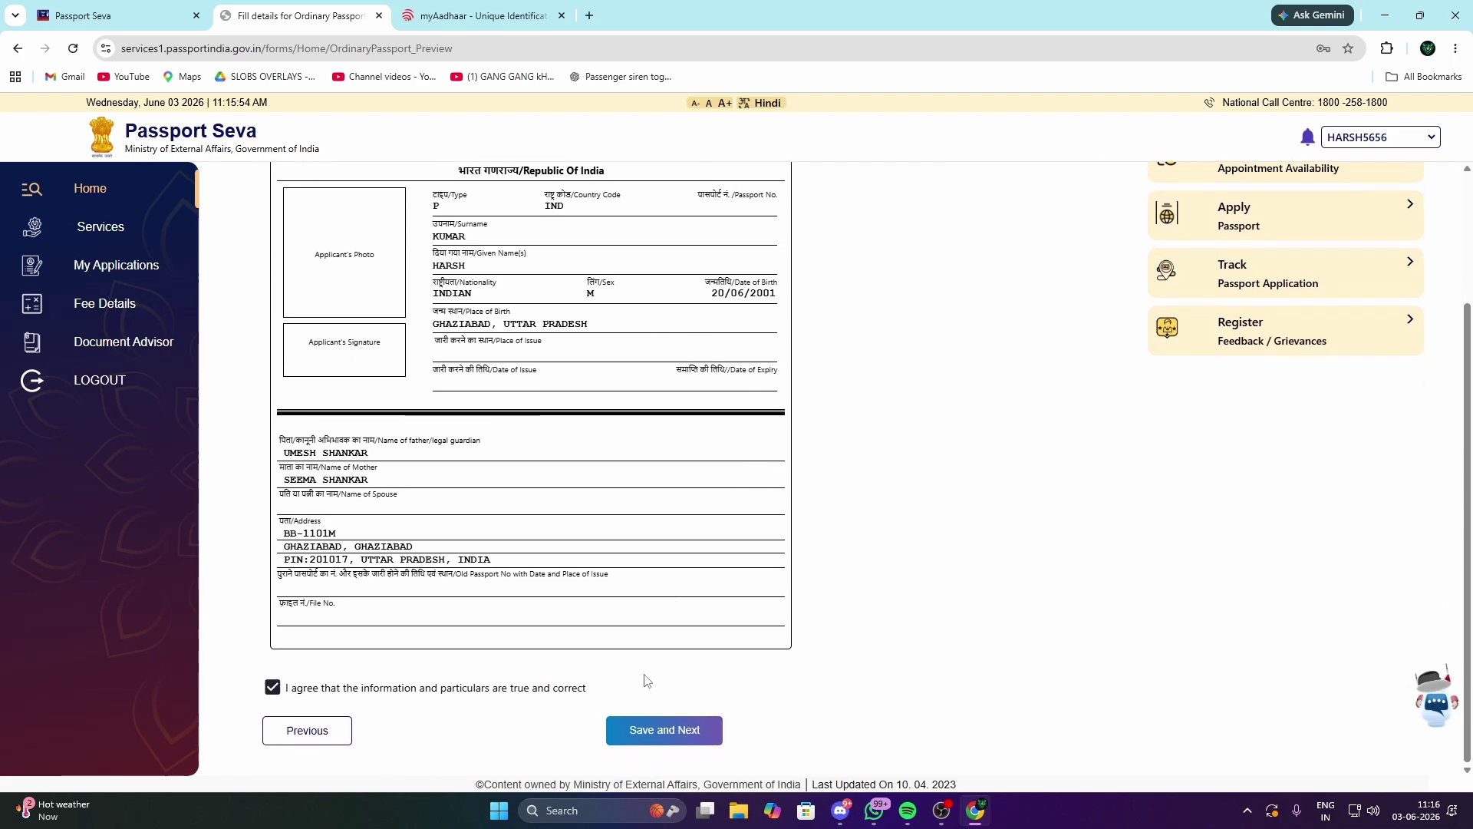
{"action": "left_click", "coordinate": [664, 735]}
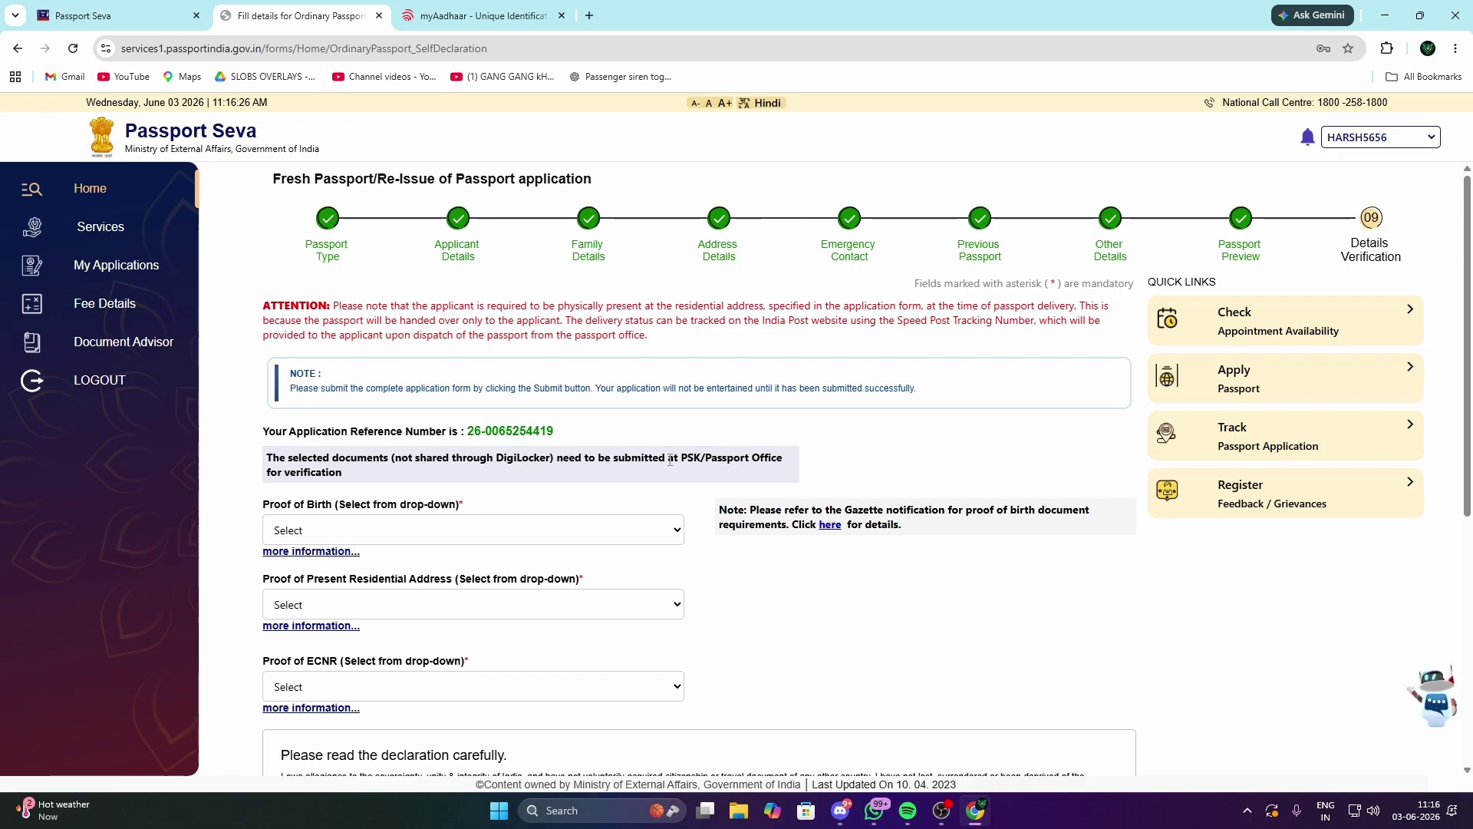
Step: Choose PAN card as proof of birth and Aadhaar Card as proof of address
{"action": "left_click", "coordinate": [452, 530]}
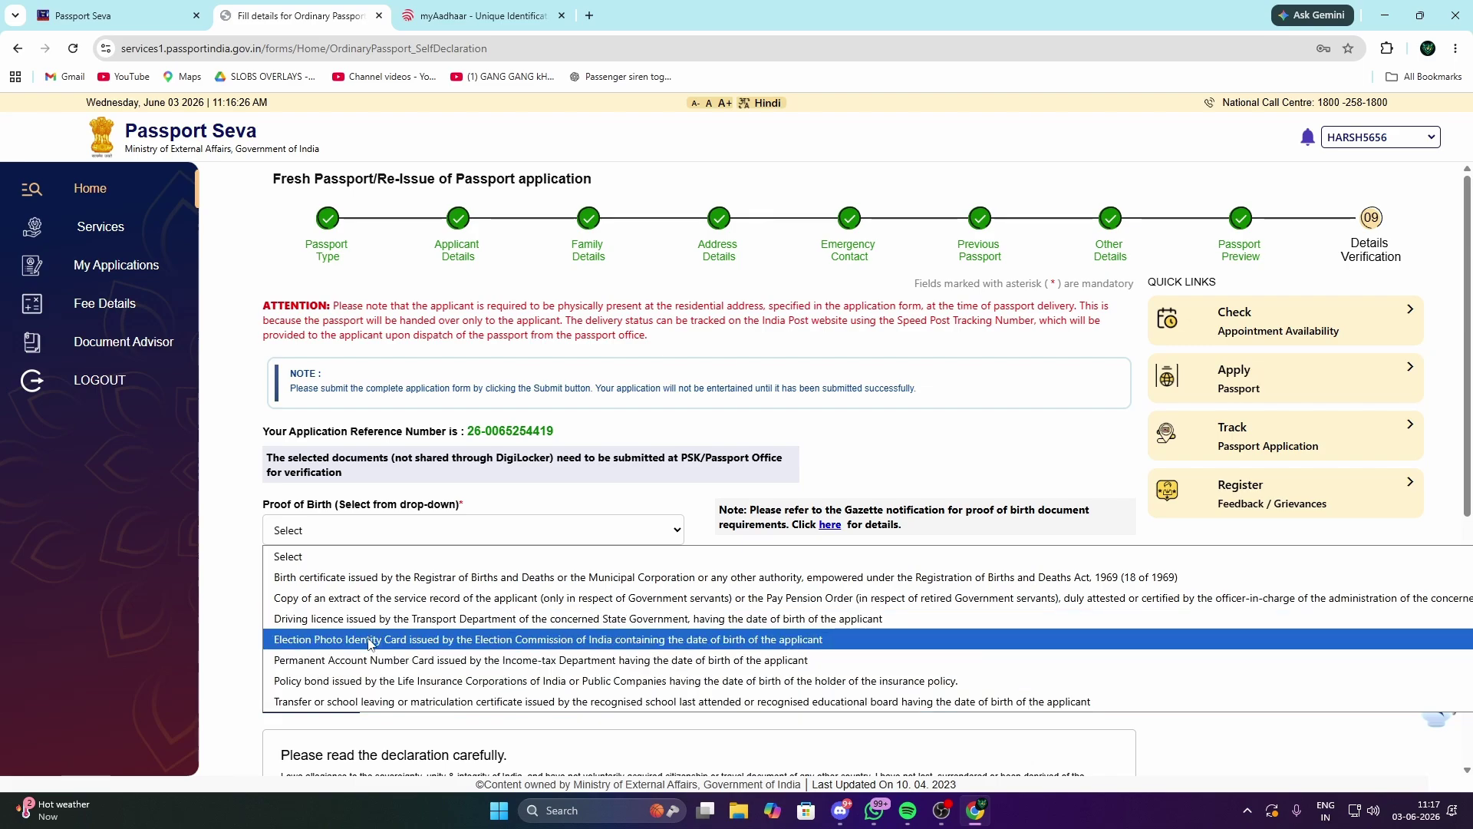
{"action": "left_click", "coordinate": [370, 661]}
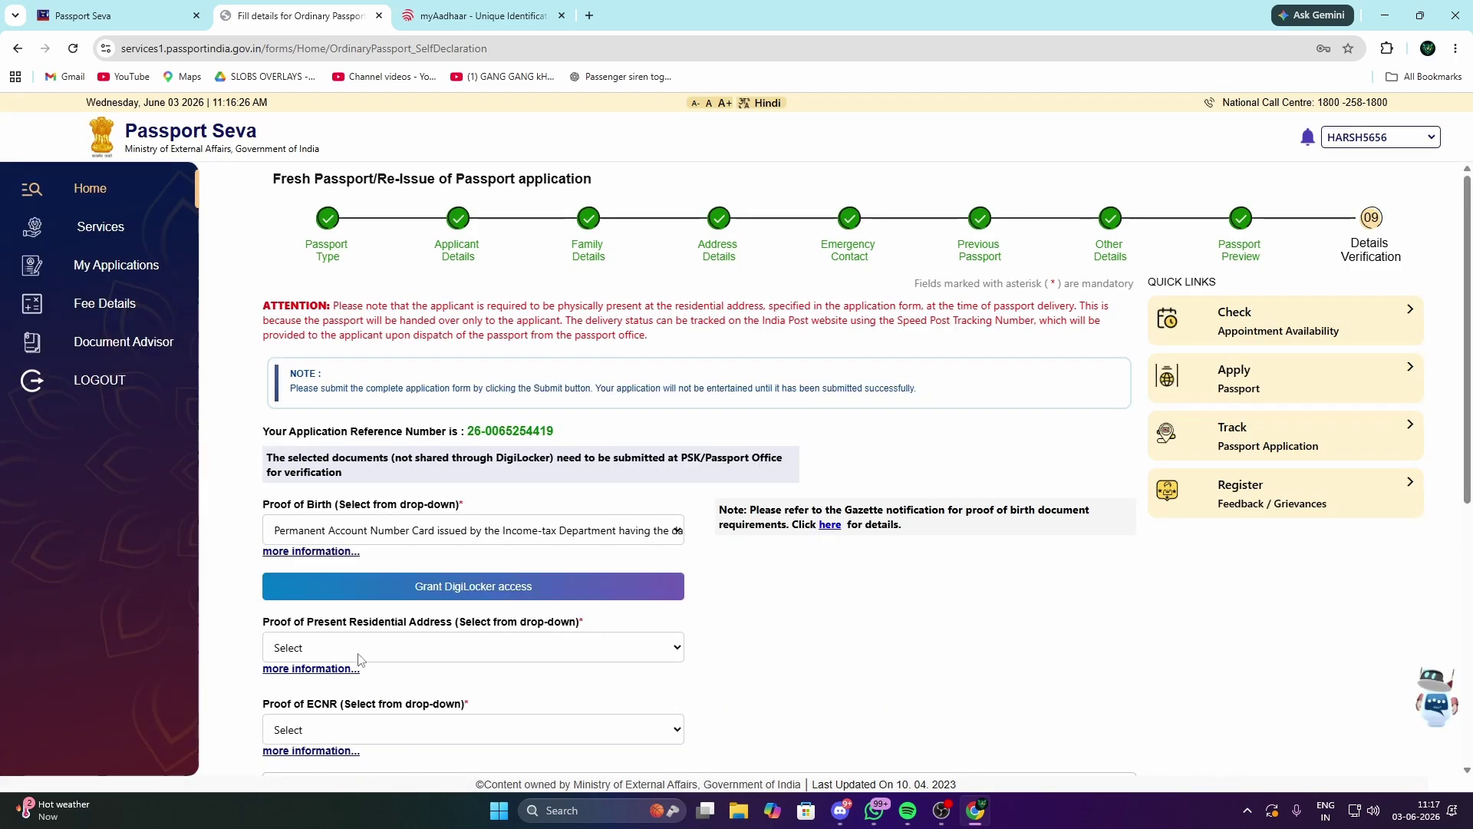
{"action": "left_click", "coordinate": [437, 647]}
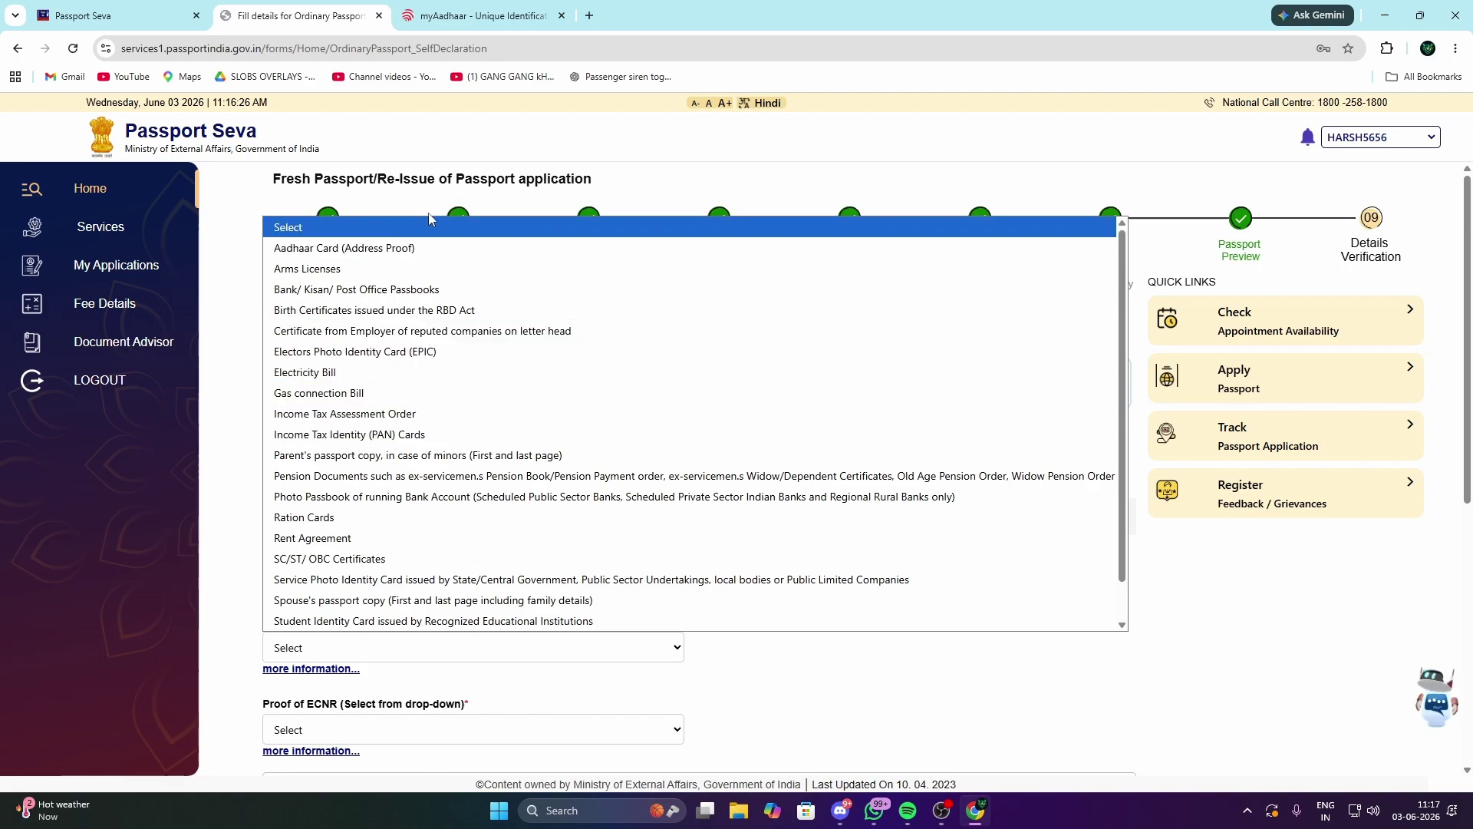
{"action": "left_click", "coordinate": [430, 253]}
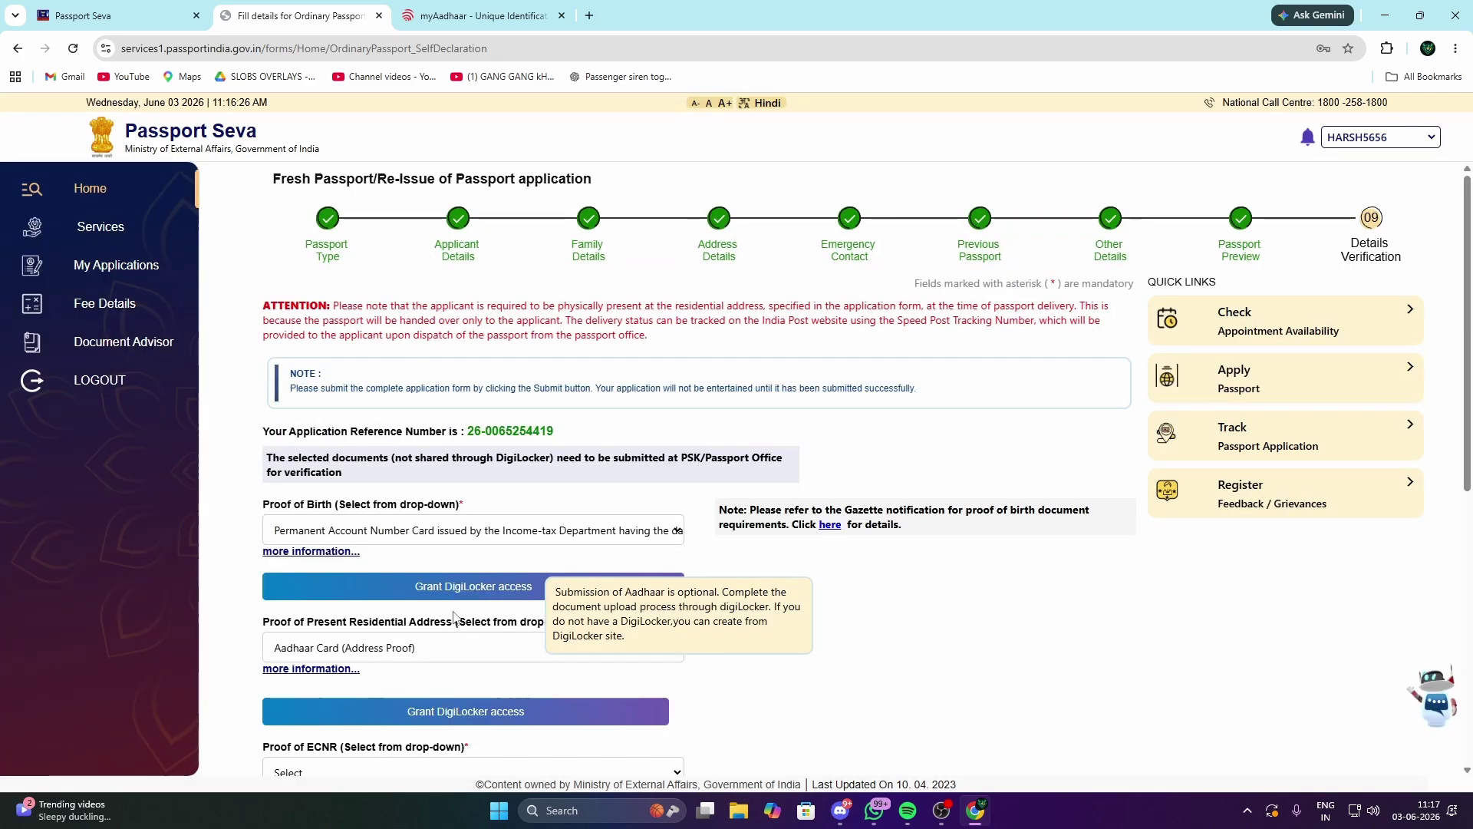
Step: Open the Proof of ECNR document list
{"action": "scroll", "coordinate": [471, 634], "scroll_direction": "down", "scroll_amount": 1}
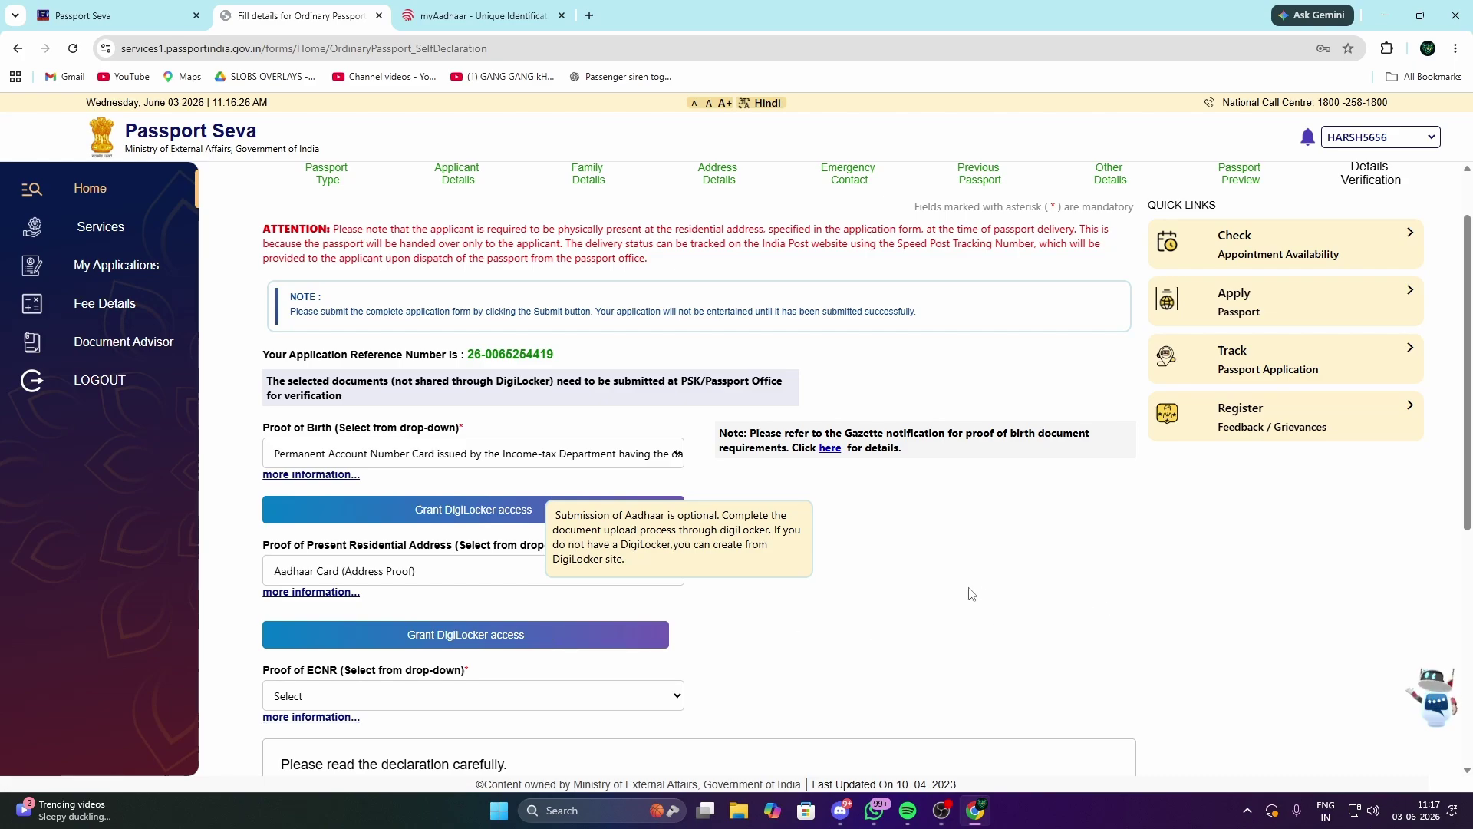
{"action": "scroll", "coordinate": [961, 629], "scroll_direction": "down", "scroll_amount": 1}
{"action": "scroll", "coordinate": [960, 629], "scroll_direction": "down", "scroll_amount": 1}
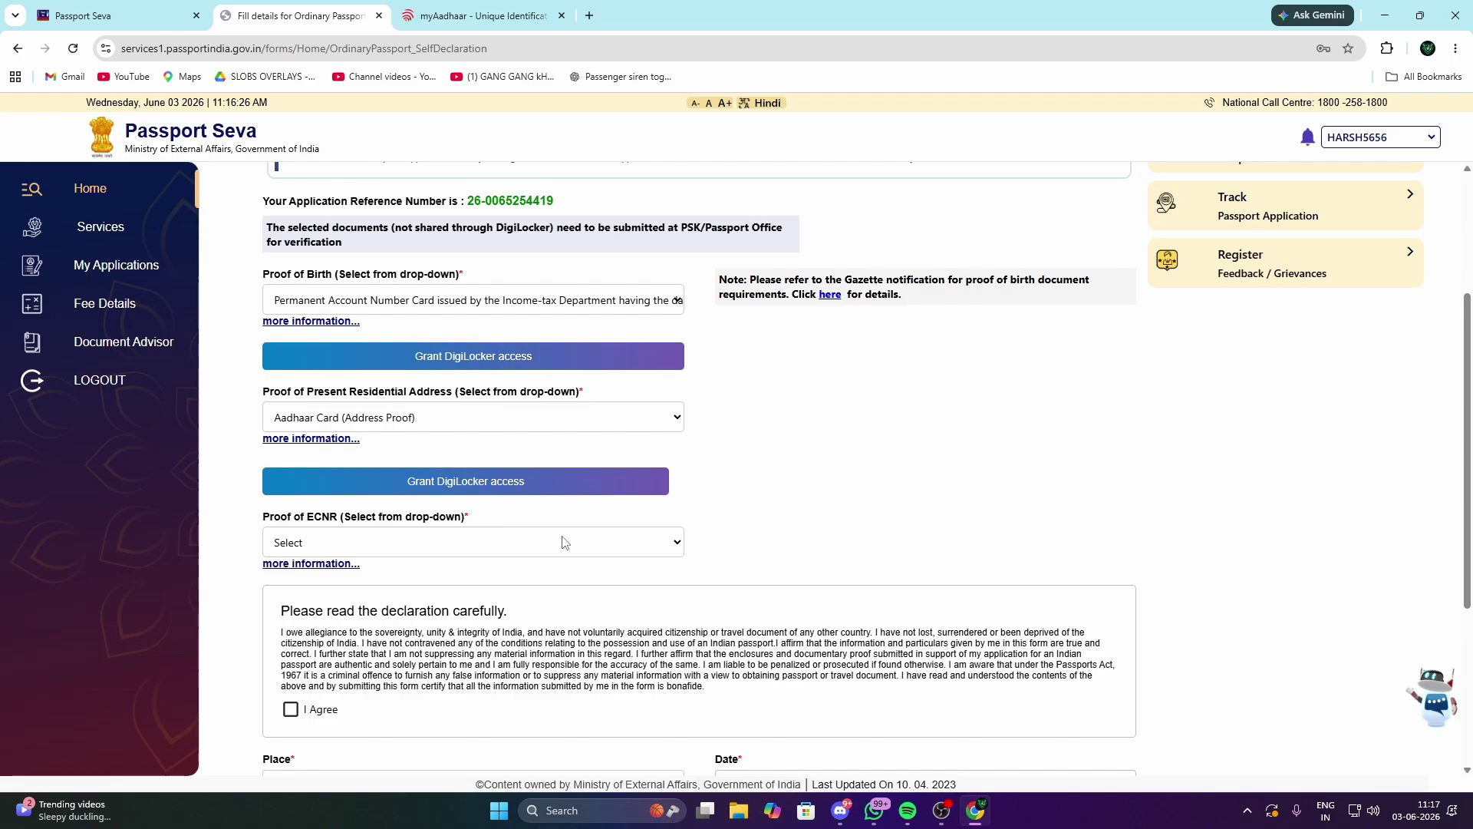
{"action": "left_click", "coordinate": [564, 542]}
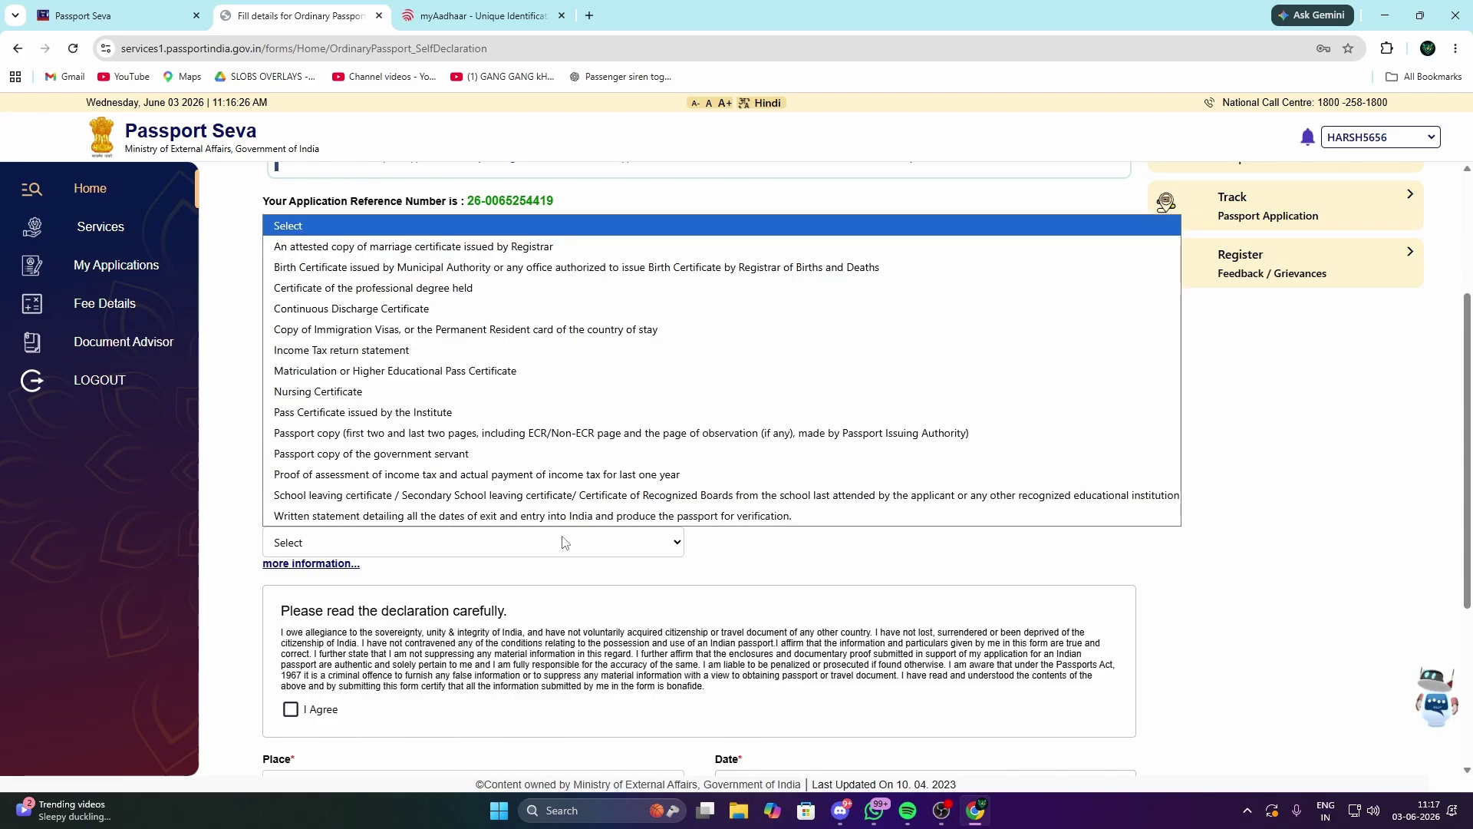
{"action": "left_click", "coordinate": [564, 542]}
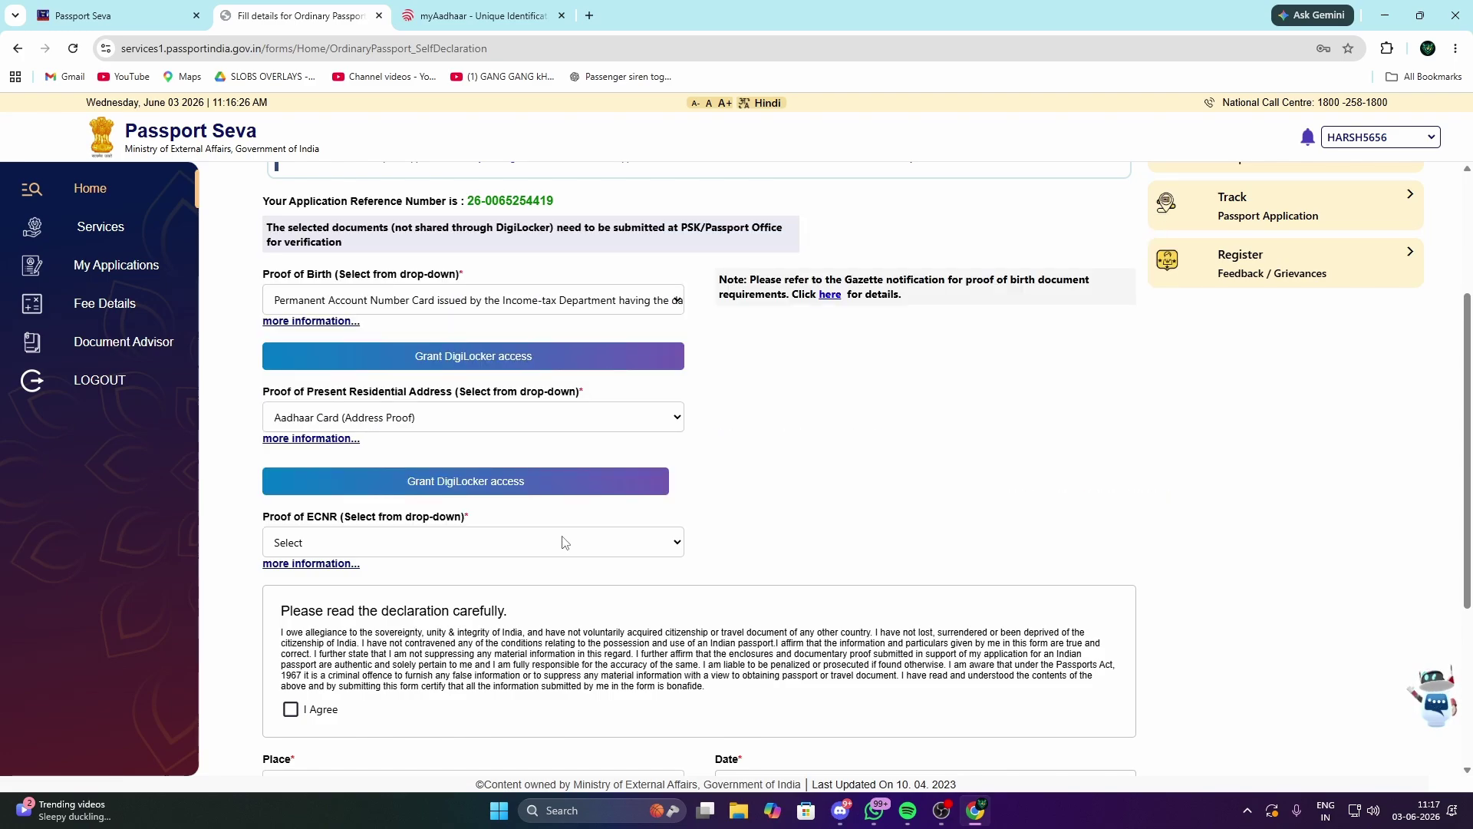
{"action": "left_click", "coordinate": [564, 542]}
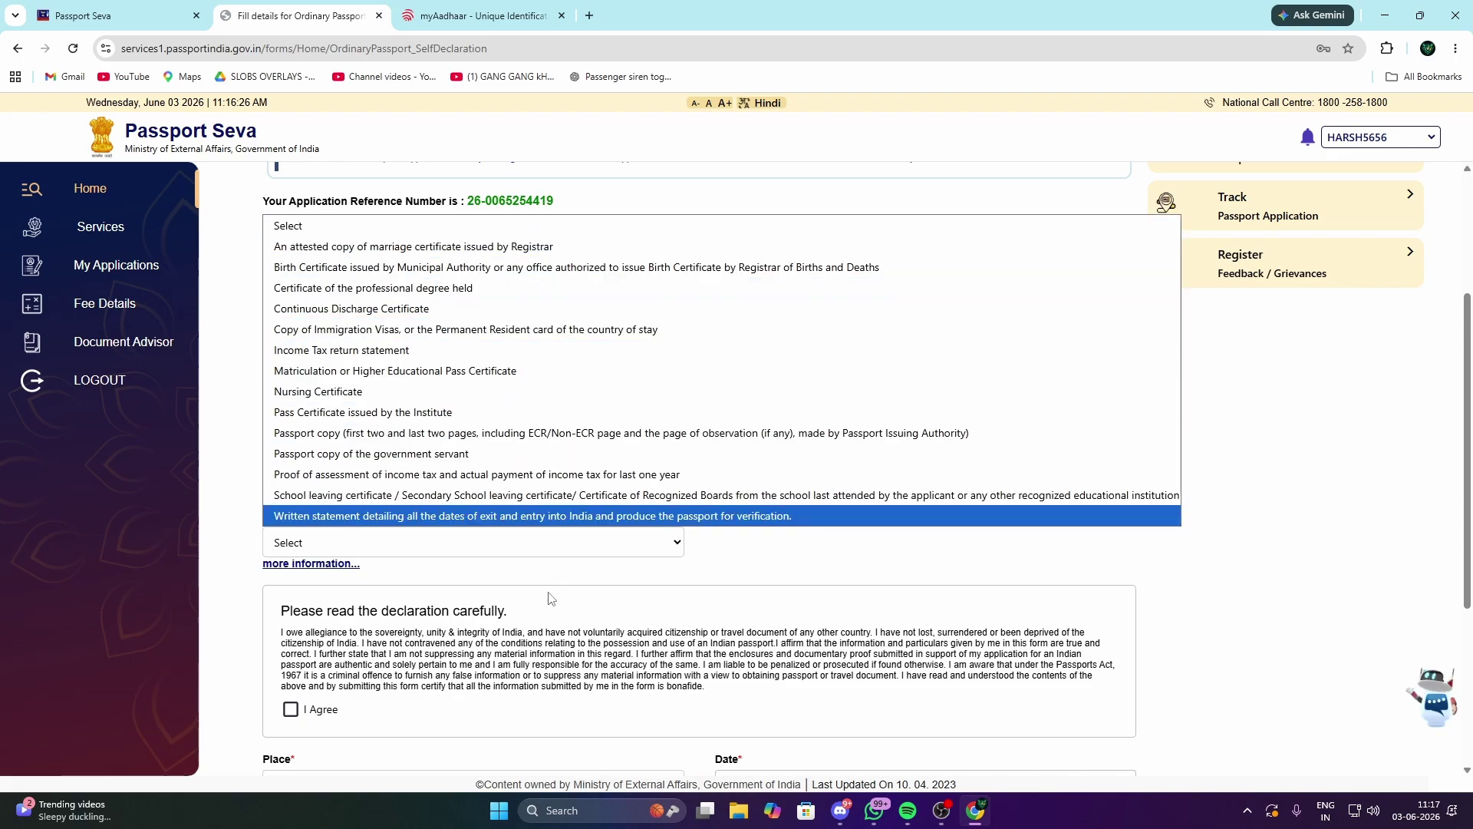
{"action": "left_click", "coordinate": [483, 543]}
{"action": "left_click", "coordinate": [488, 552]}
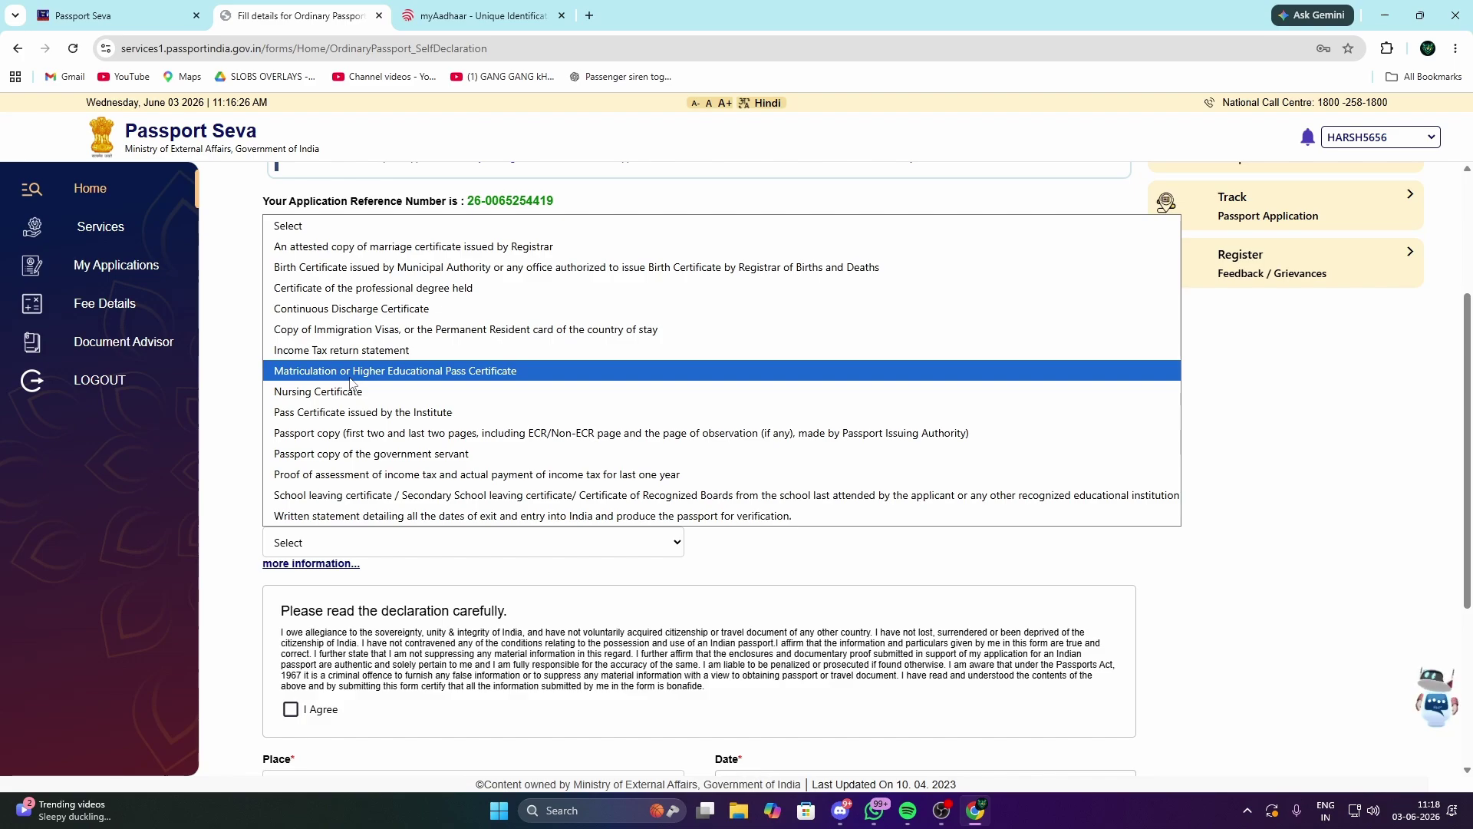
Step: Choose the Matriculation certificate as ECNR proof and accept the self-declaration
{"action": "left_click", "coordinate": [350, 375]}
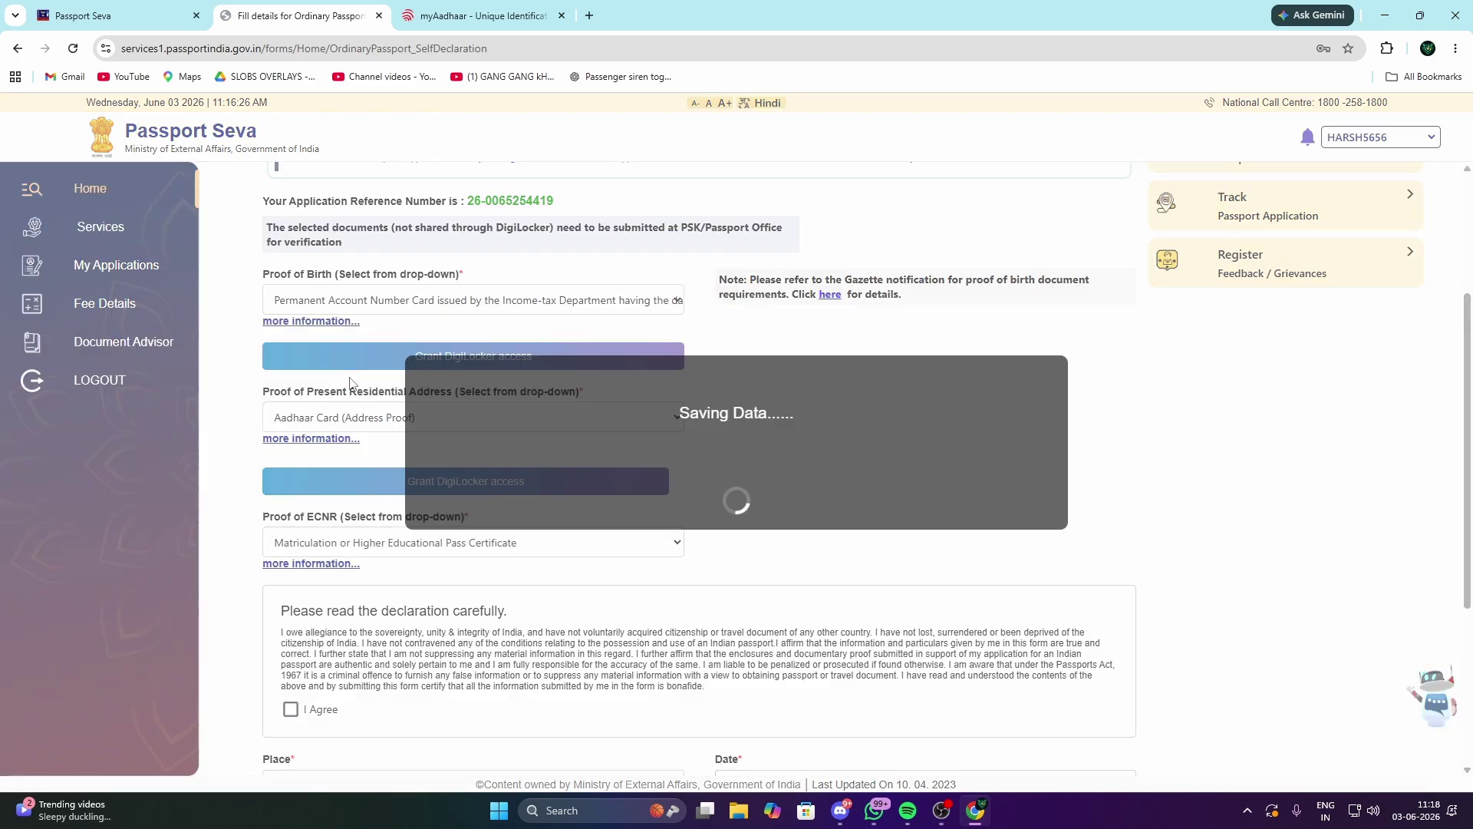
{"action": "scroll", "coordinate": [421, 552], "scroll_direction": "down", "scroll_amount": 3}
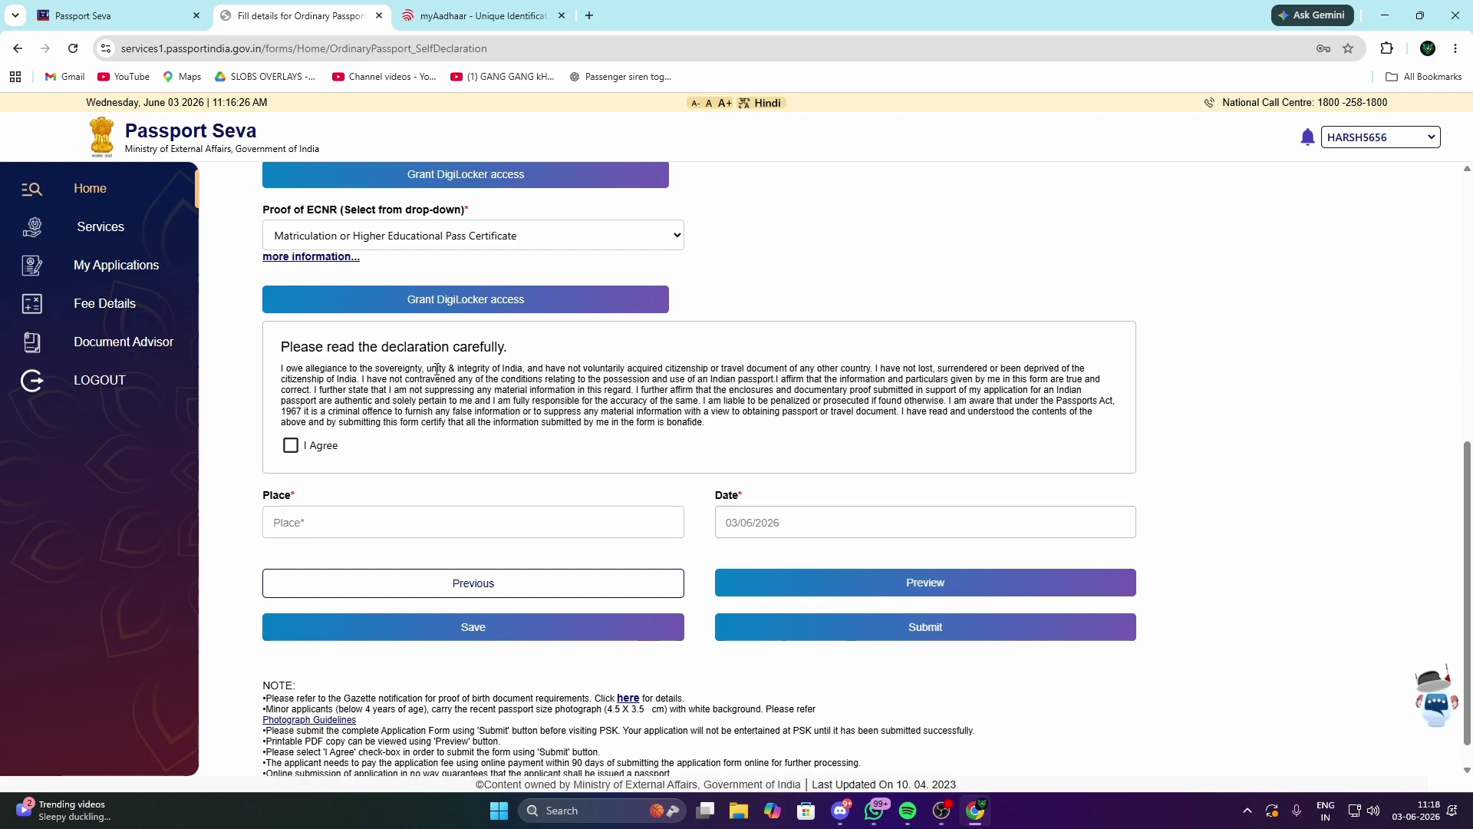
{"action": "scroll", "coordinate": [436, 369], "scroll_direction": "up", "scroll_amount": 3}
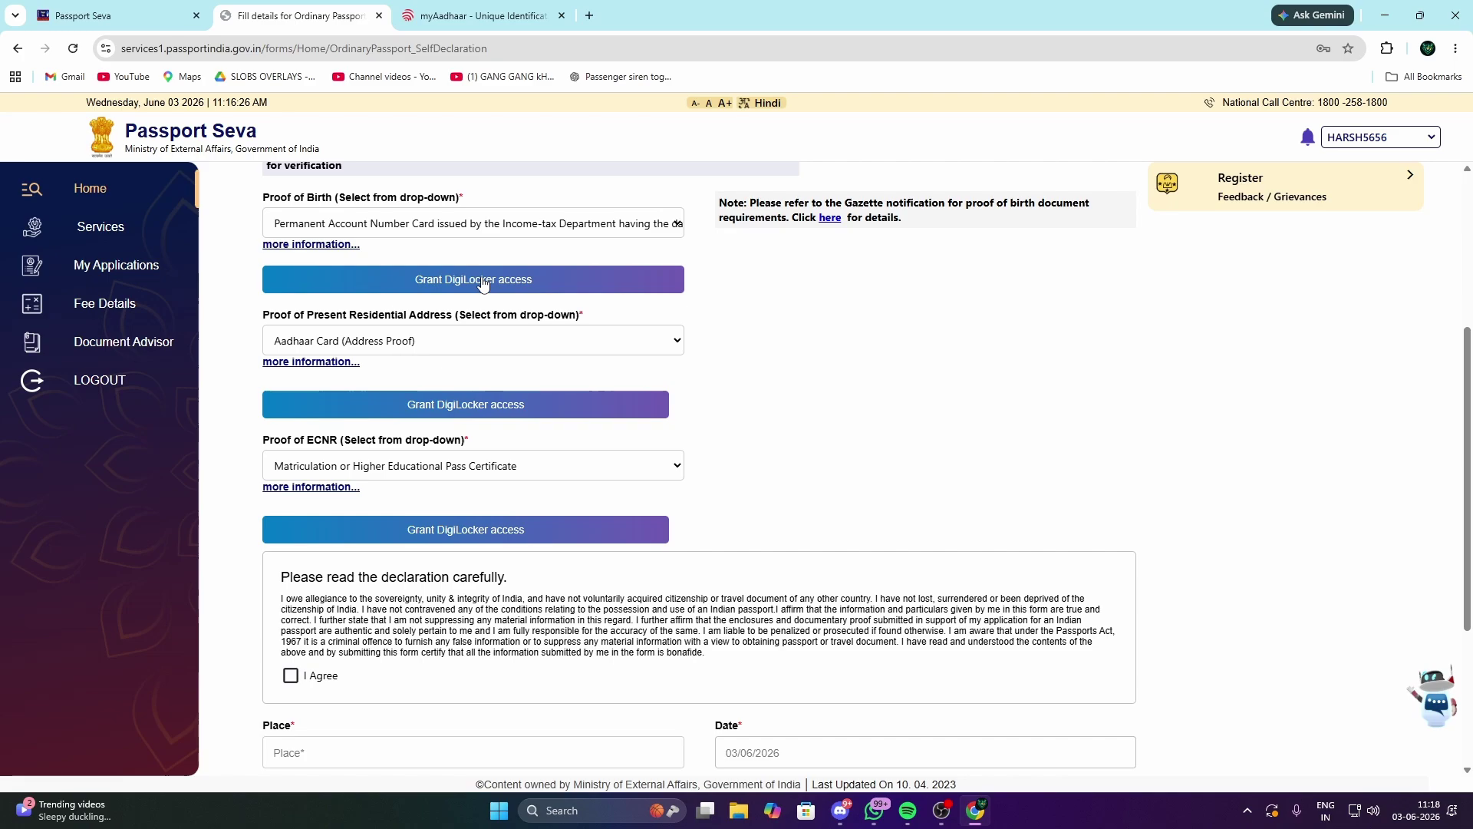
{"action": "scroll", "coordinate": [535, 443], "scroll_direction": "down", "scroll_amount": 2}
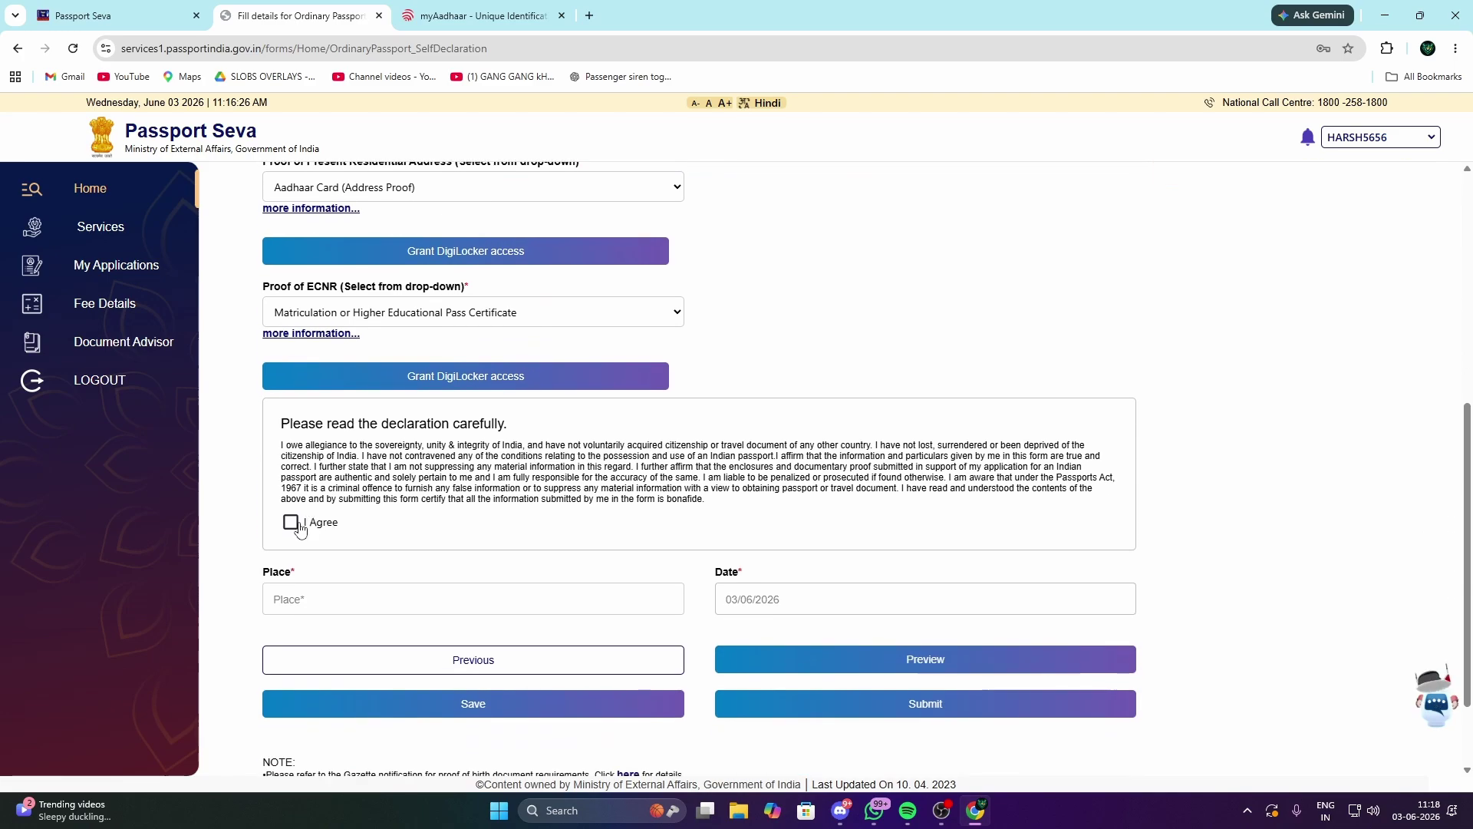
{"action": "left_click", "coordinate": [291, 522]}
{"action": "scroll", "coordinate": [543, 548], "scroll_direction": "down", "scroll_amount": 2}
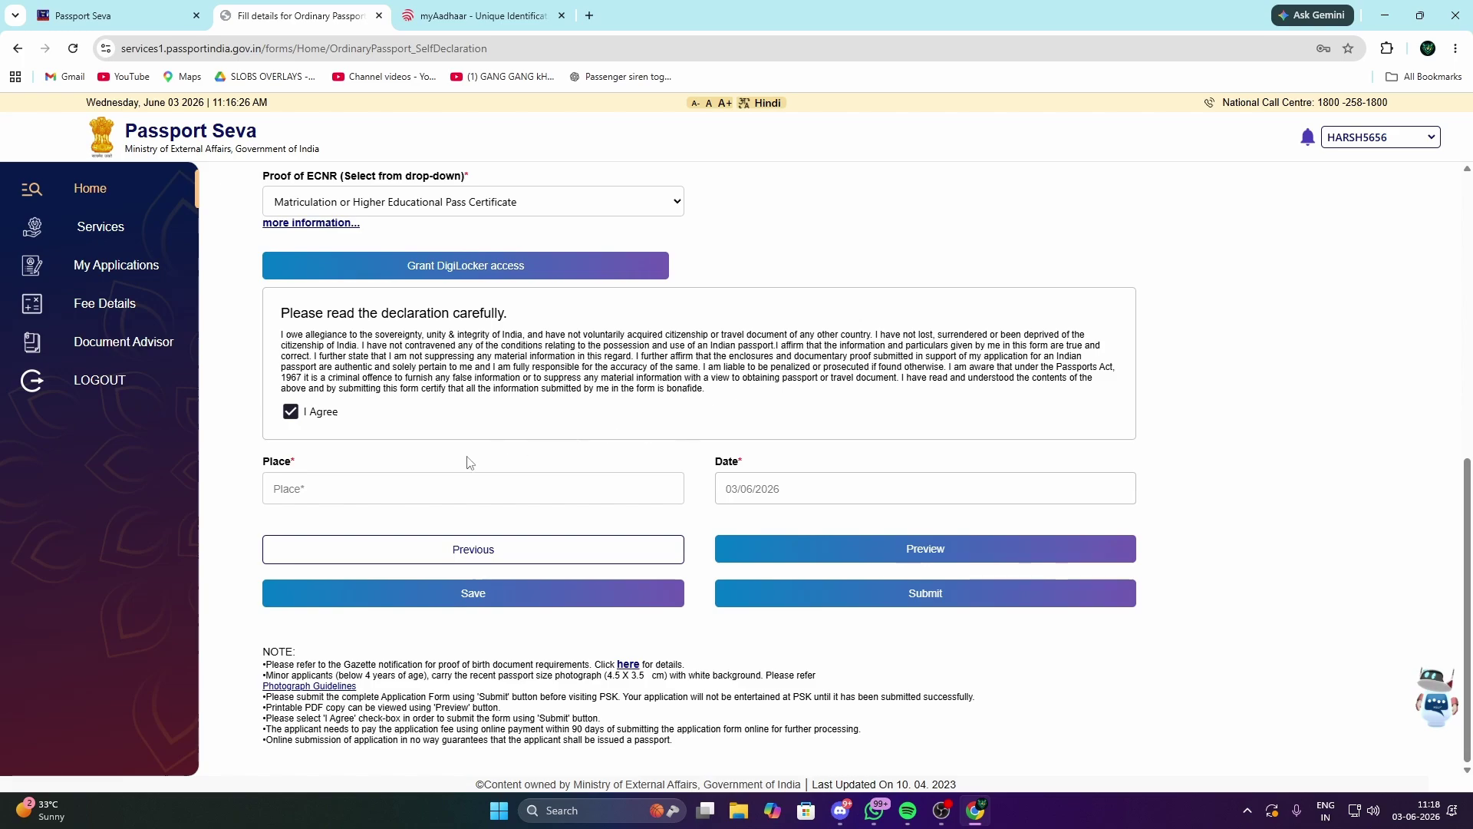
Step: Enter GHAZIBAD as the place of application, correcting the typo
{"action": "left_click", "coordinate": [362, 494]}
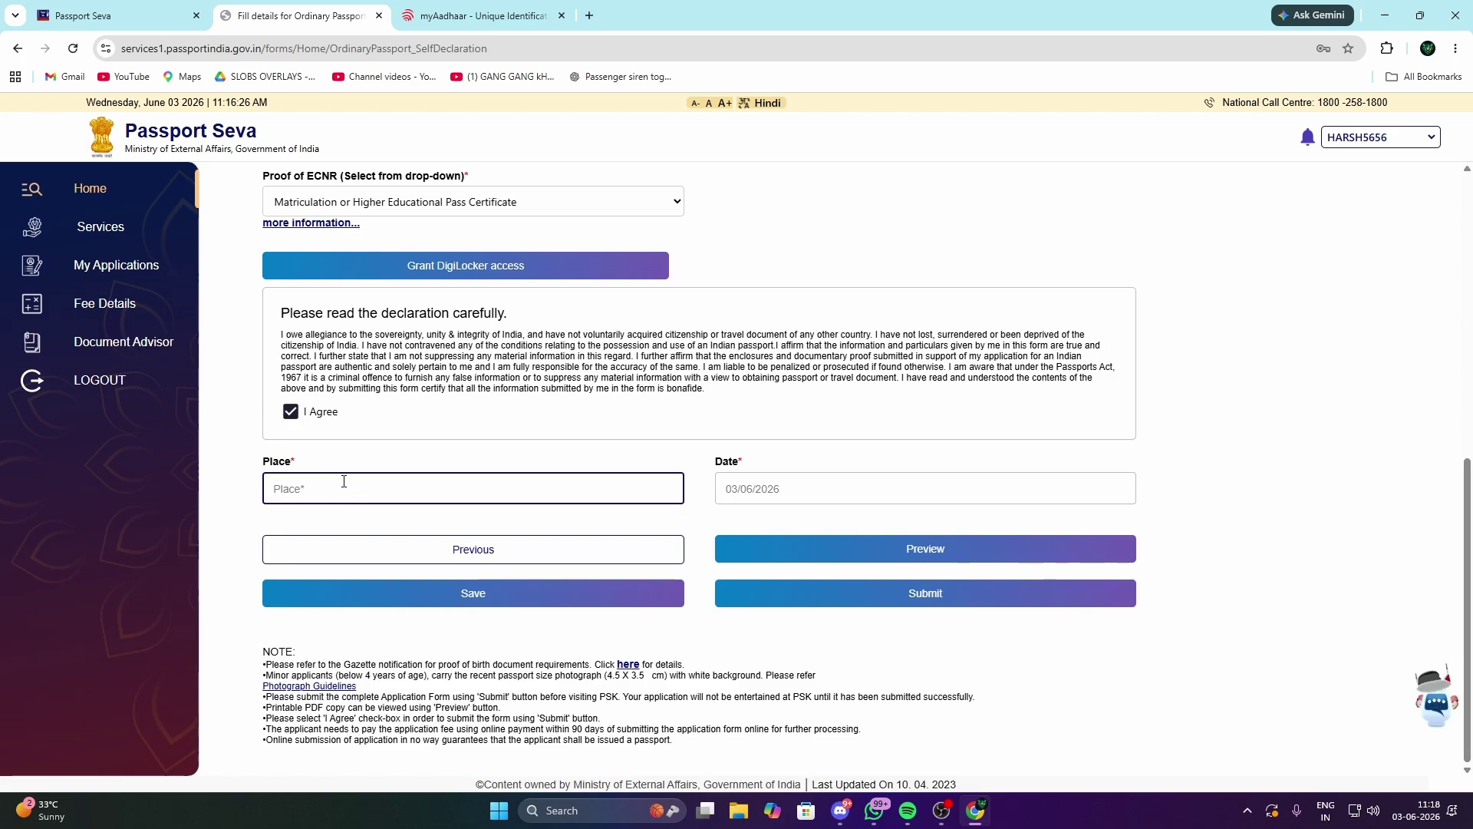
{"action": "scroll", "coordinate": [529, 396], "scroll_direction": "up", "scroll_amount": 5}
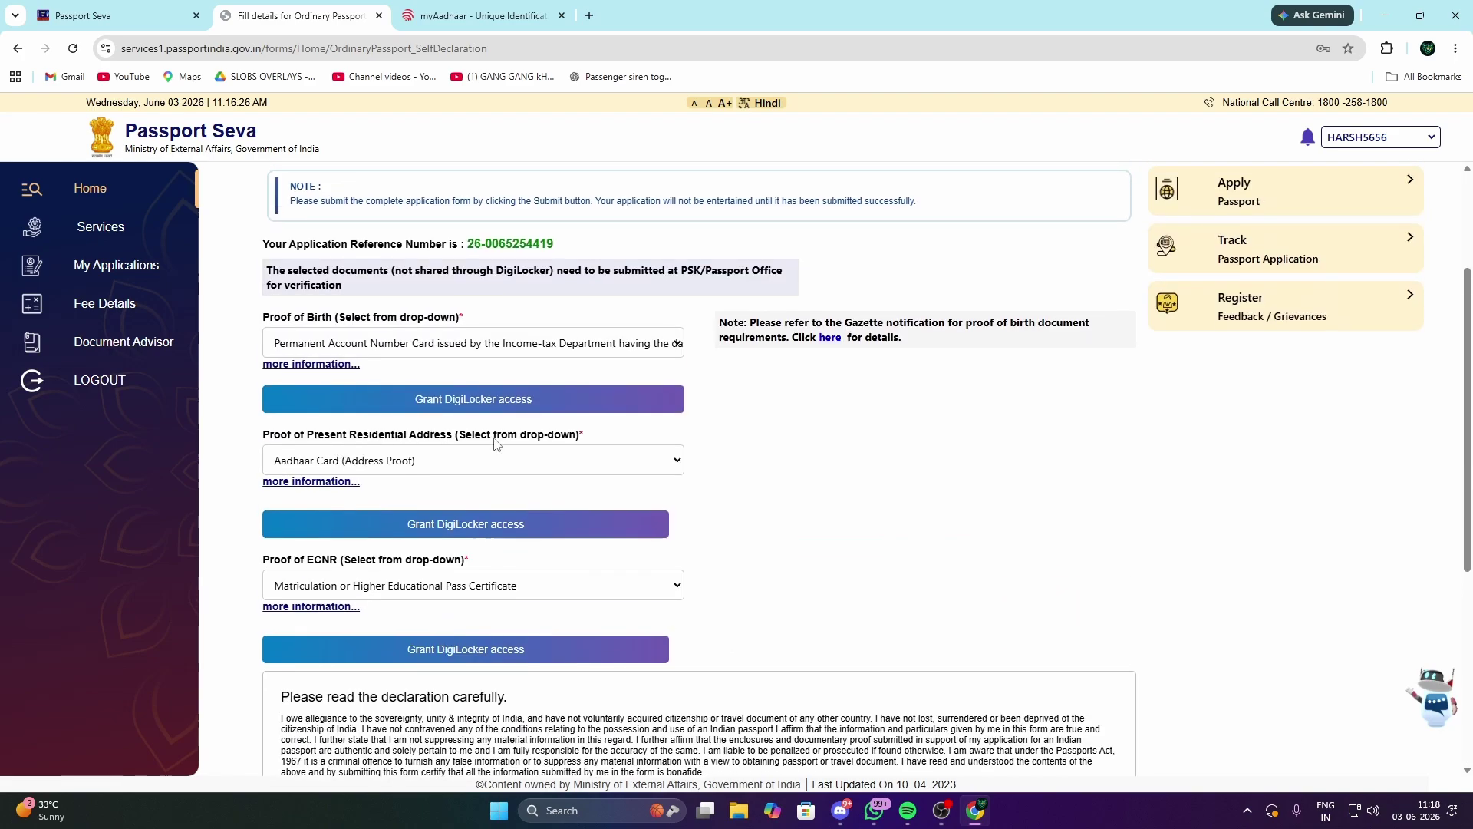
{"action": "scroll", "coordinate": [725, 330], "scroll_direction": "down", "scroll_amount": 5}
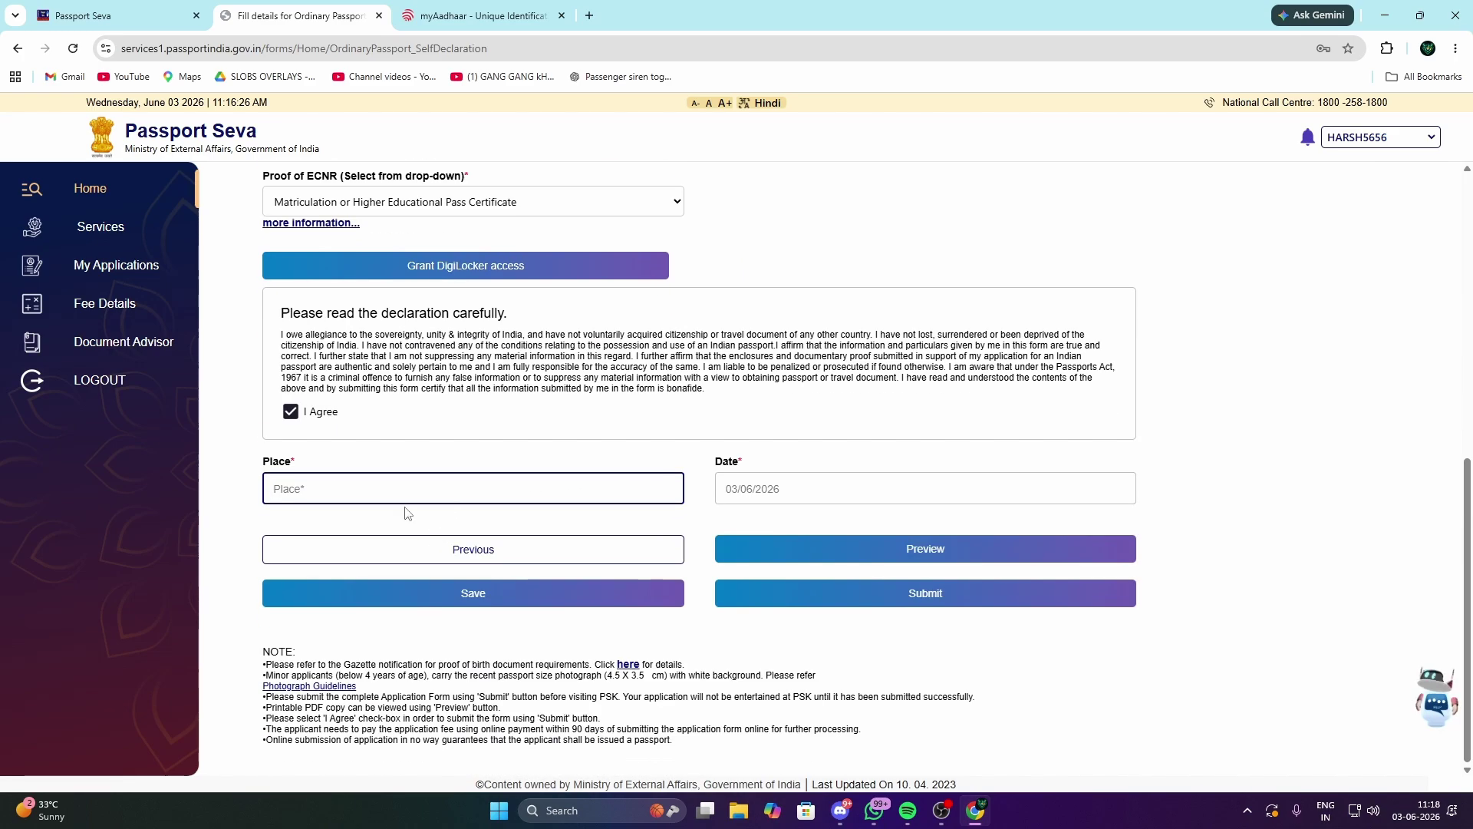
{"action": "type", "text": "GHAZI"}
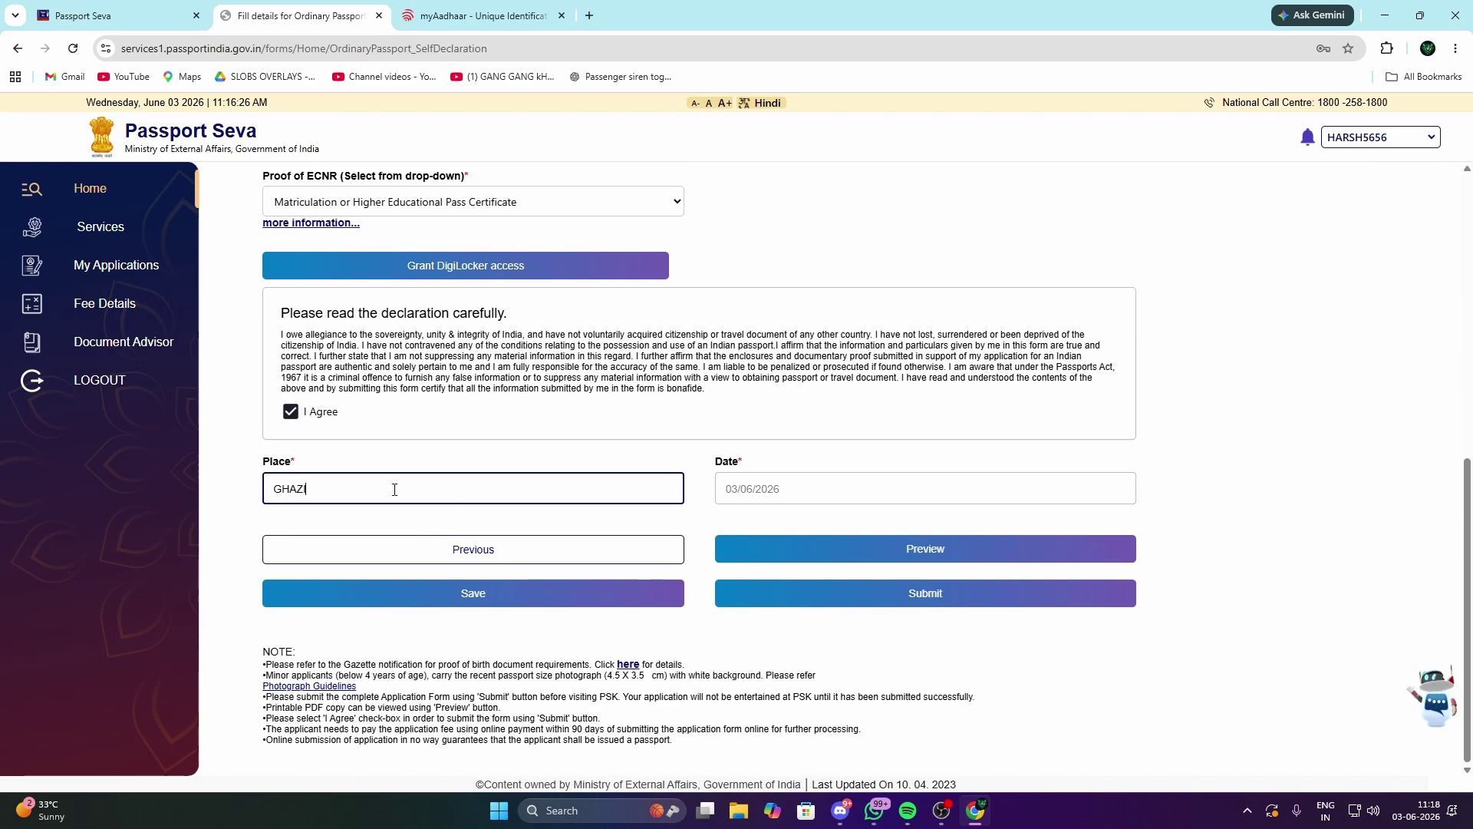
{"action": "type", "text": " A"}
{"action": "key", "text": "BackSpace"}
{"action": "key", "text": "BackSpace"}
{"action": "type", "text": "BAD"}
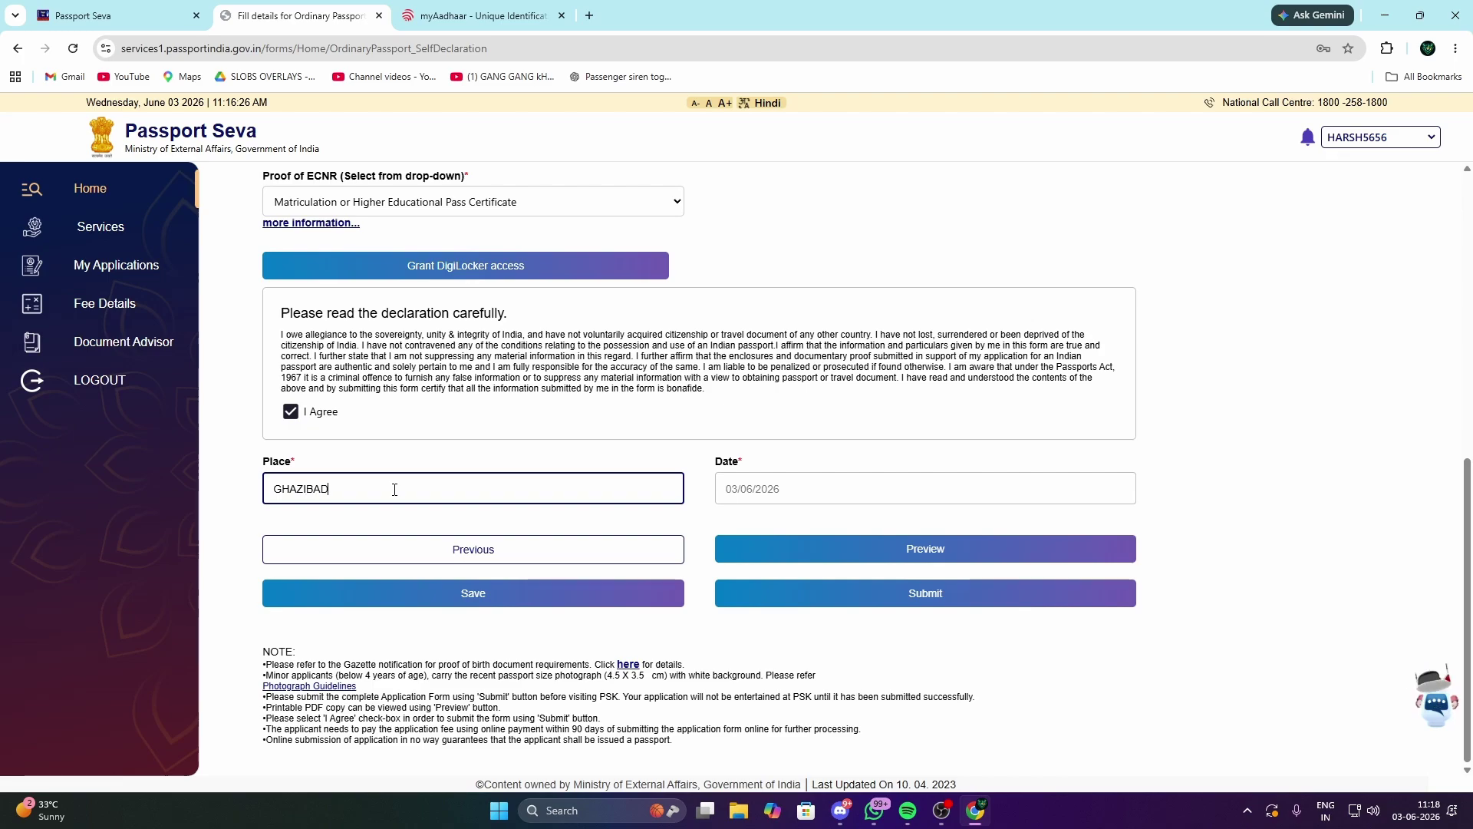
{"action": "left_click", "coordinate": [861, 596]}
Step: Submit the application and open its printable online application receipt
{"action": "left_click", "coordinate": [840, 601]}
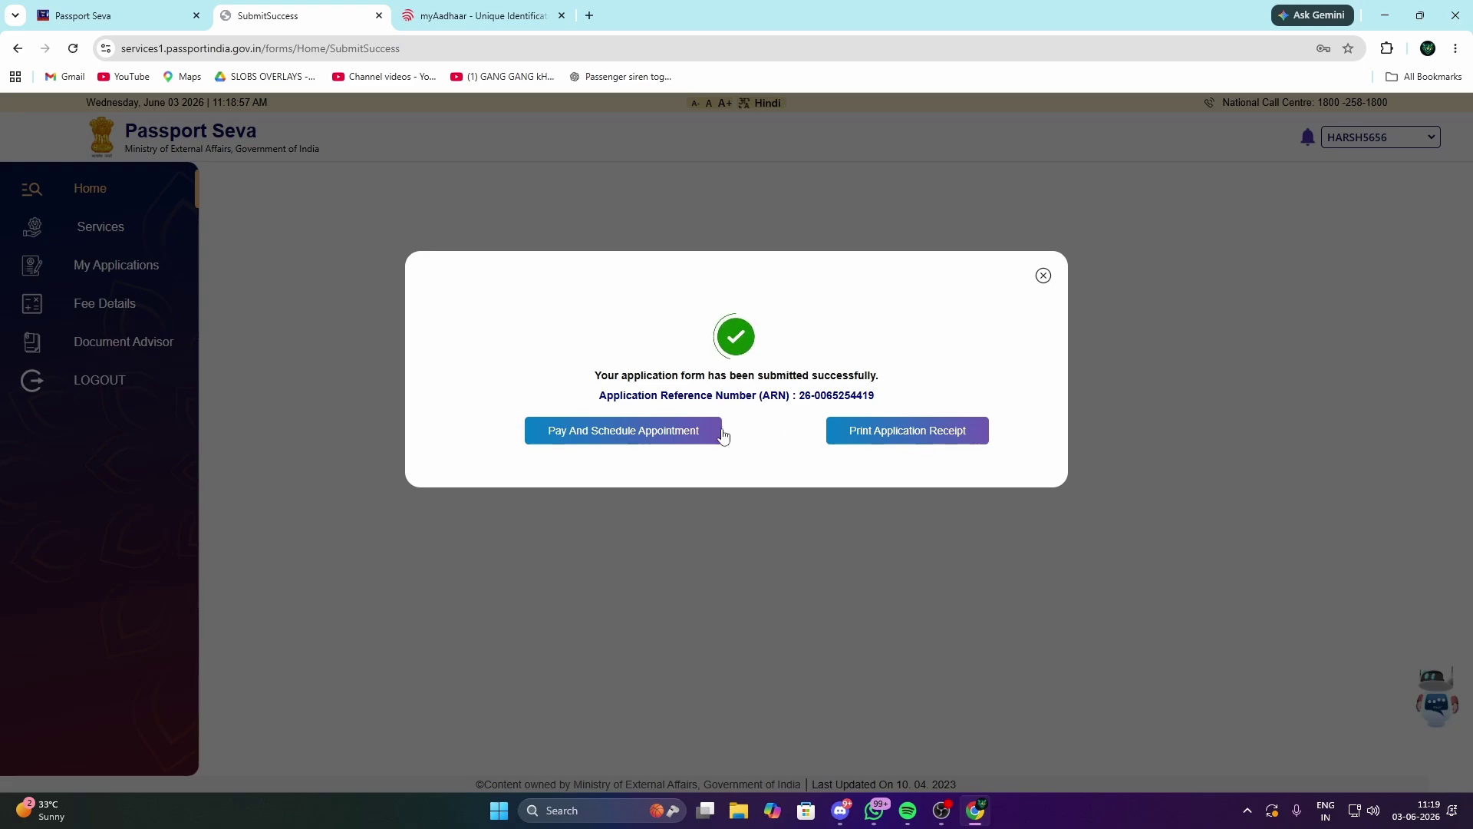
{"action": "left_click", "coordinate": [964, 440]}
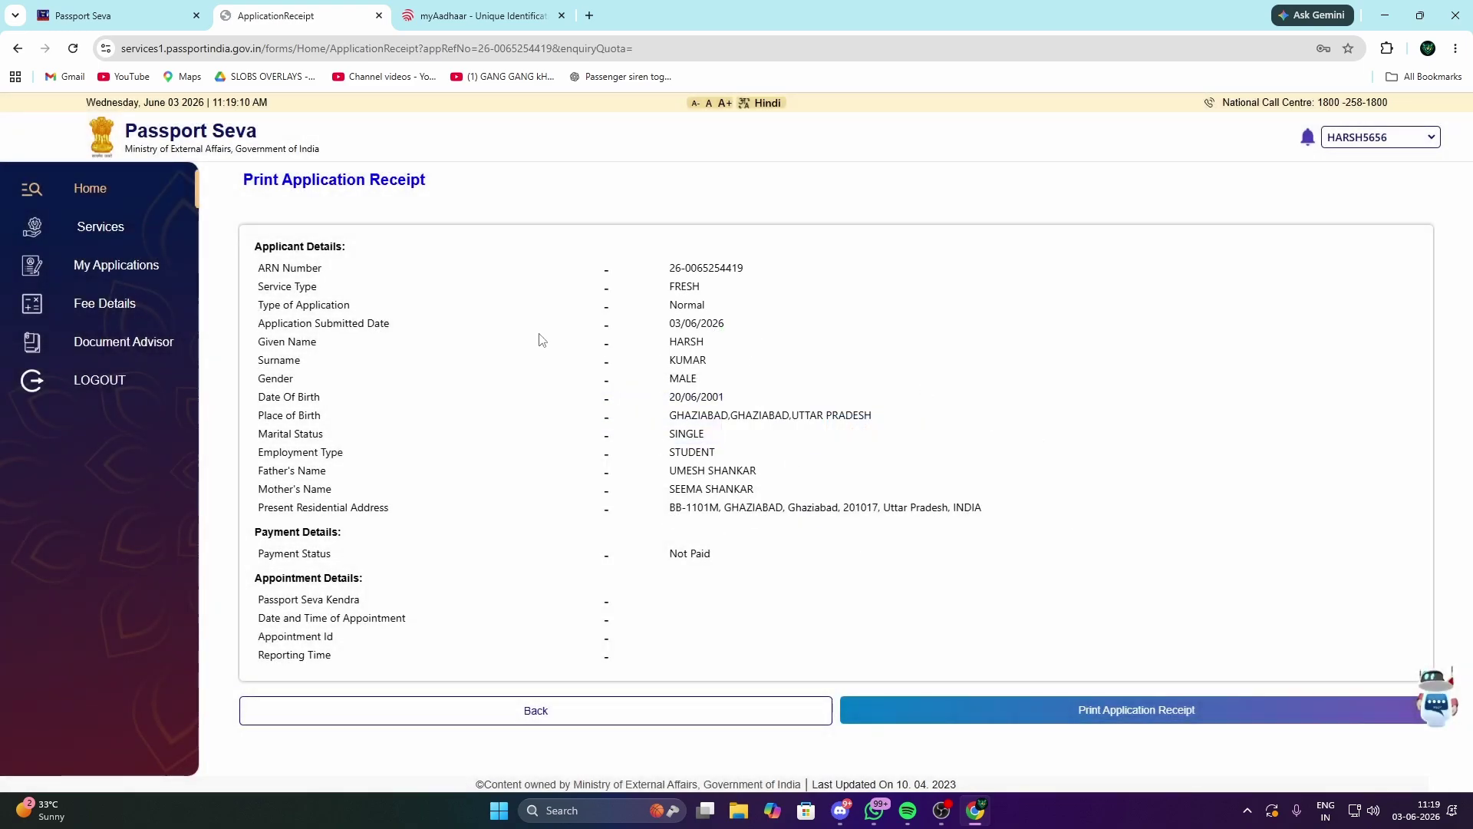
{"action": "left_click", "coordinate": [1200, 710]}
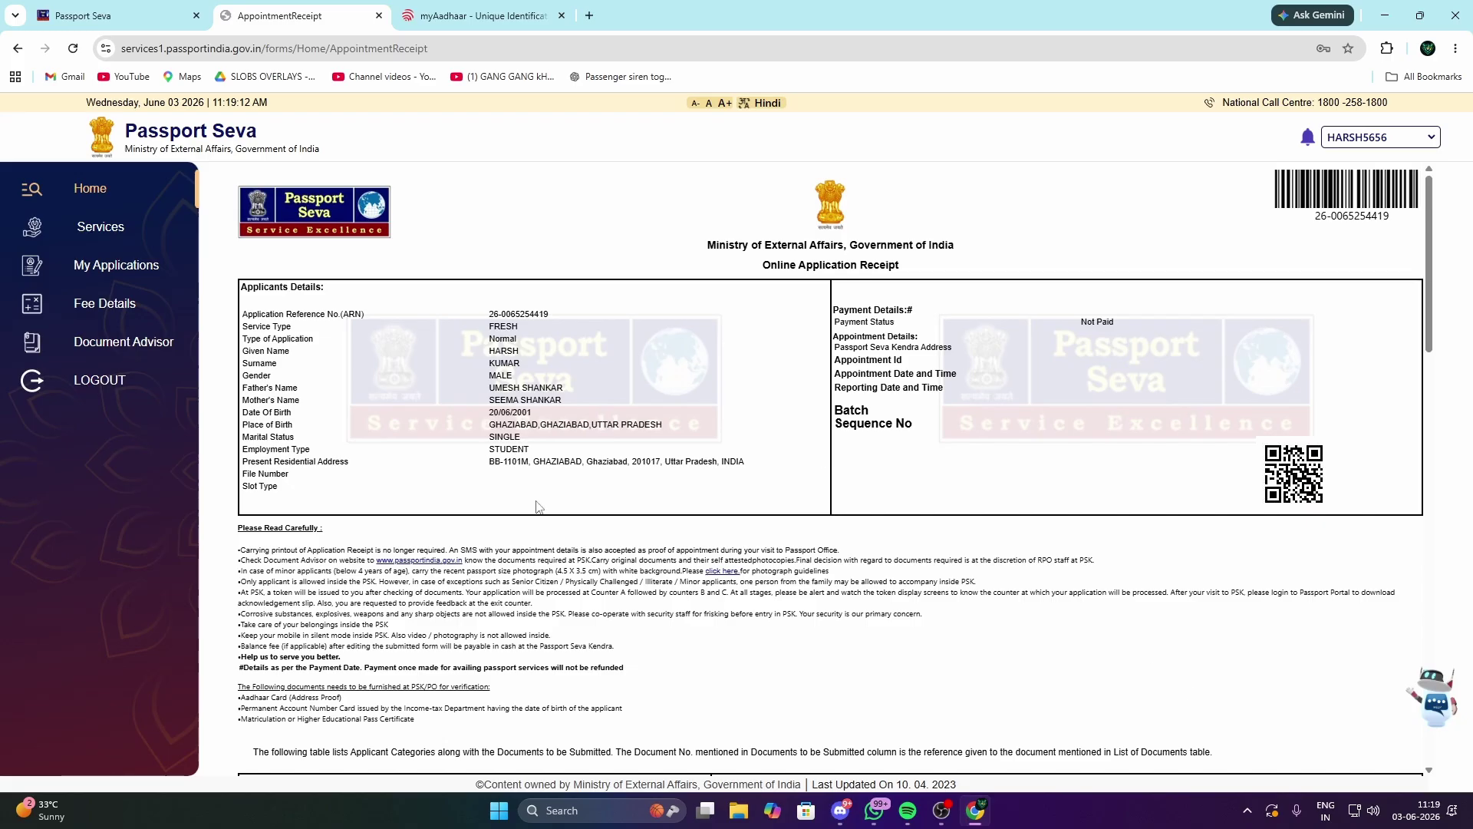
{"action": "scroll", "coordinate": [538, 507], "scroll_direction": "down", "scroll_amount": 15}
{"action": "scroll", "coordinate": [662, 523], "scroll_direction": "up", "scroll_amount": 5}
{"action": "scroll", "coordinate": [841, 592], "scroll_direction": "down", "scroll_amount": 5}
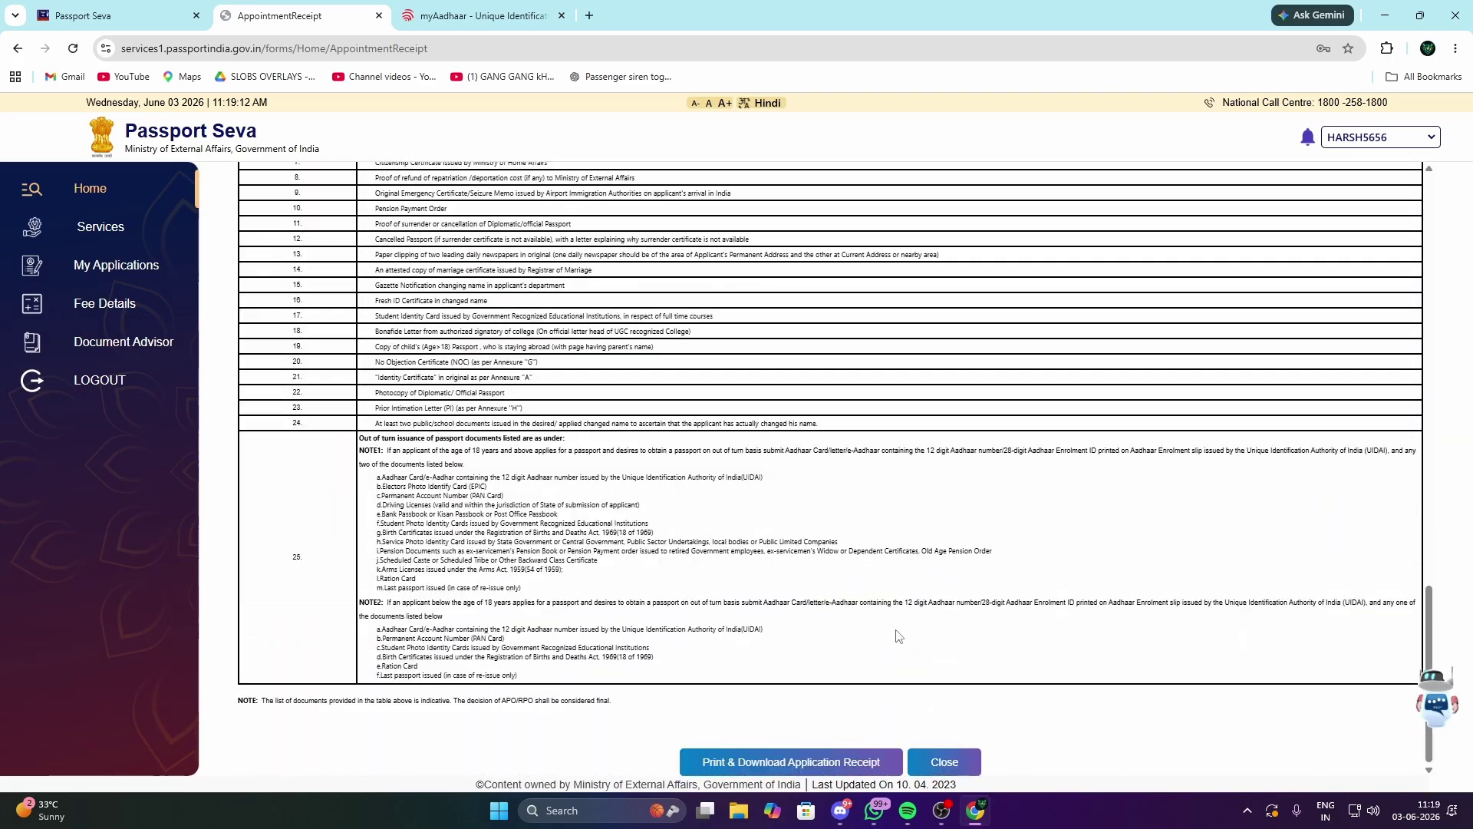
{"action": "scroll", "coordinate": [898, 636], "scroll_direction": "up", "scroll_amount": 15}
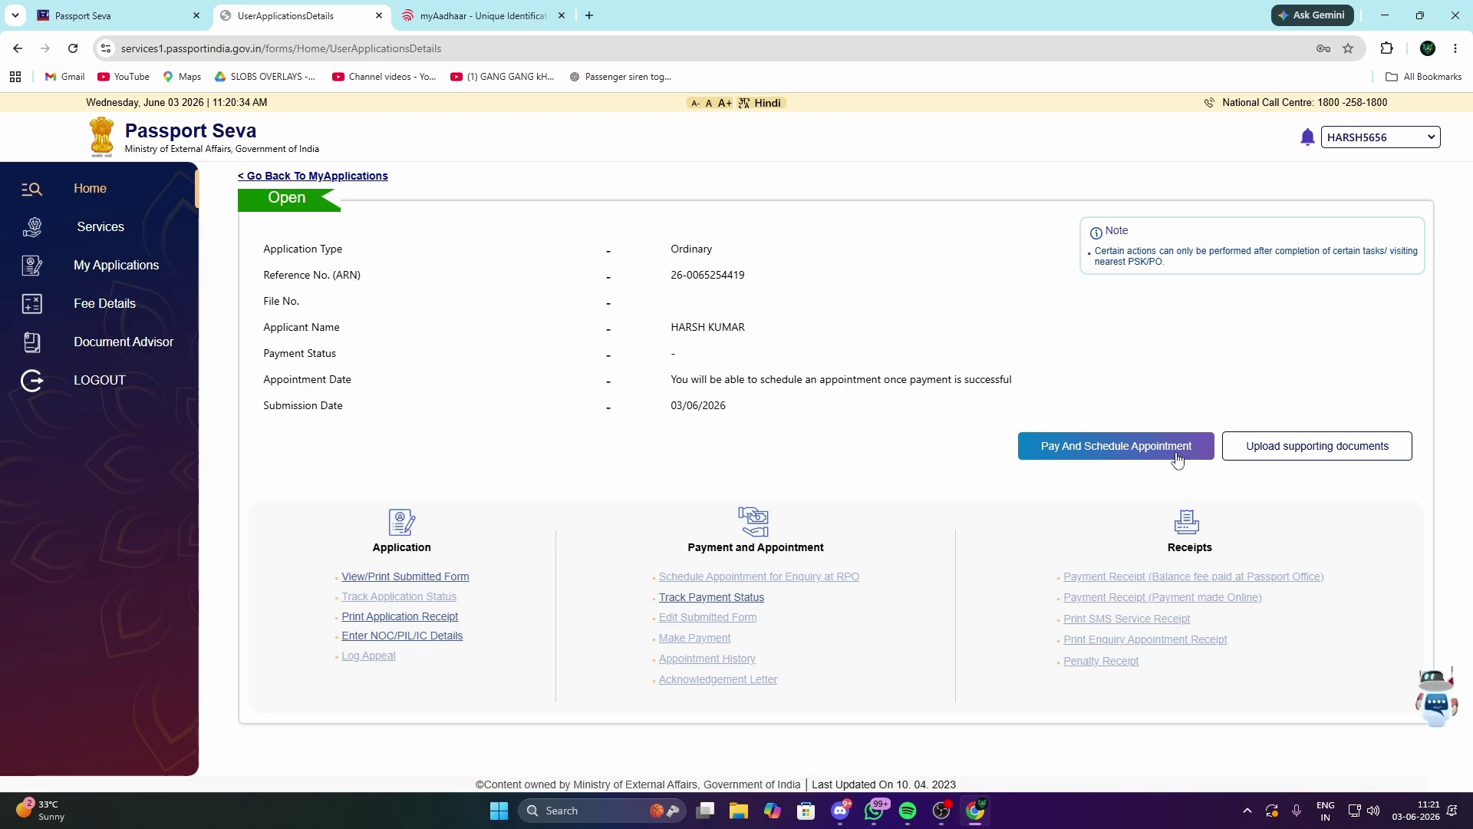
Step: Start scheduling the appointment and confirm PSK Ghaziabad as the passport centre
{"action": "left_click", "coordinate": [1178, 459]}
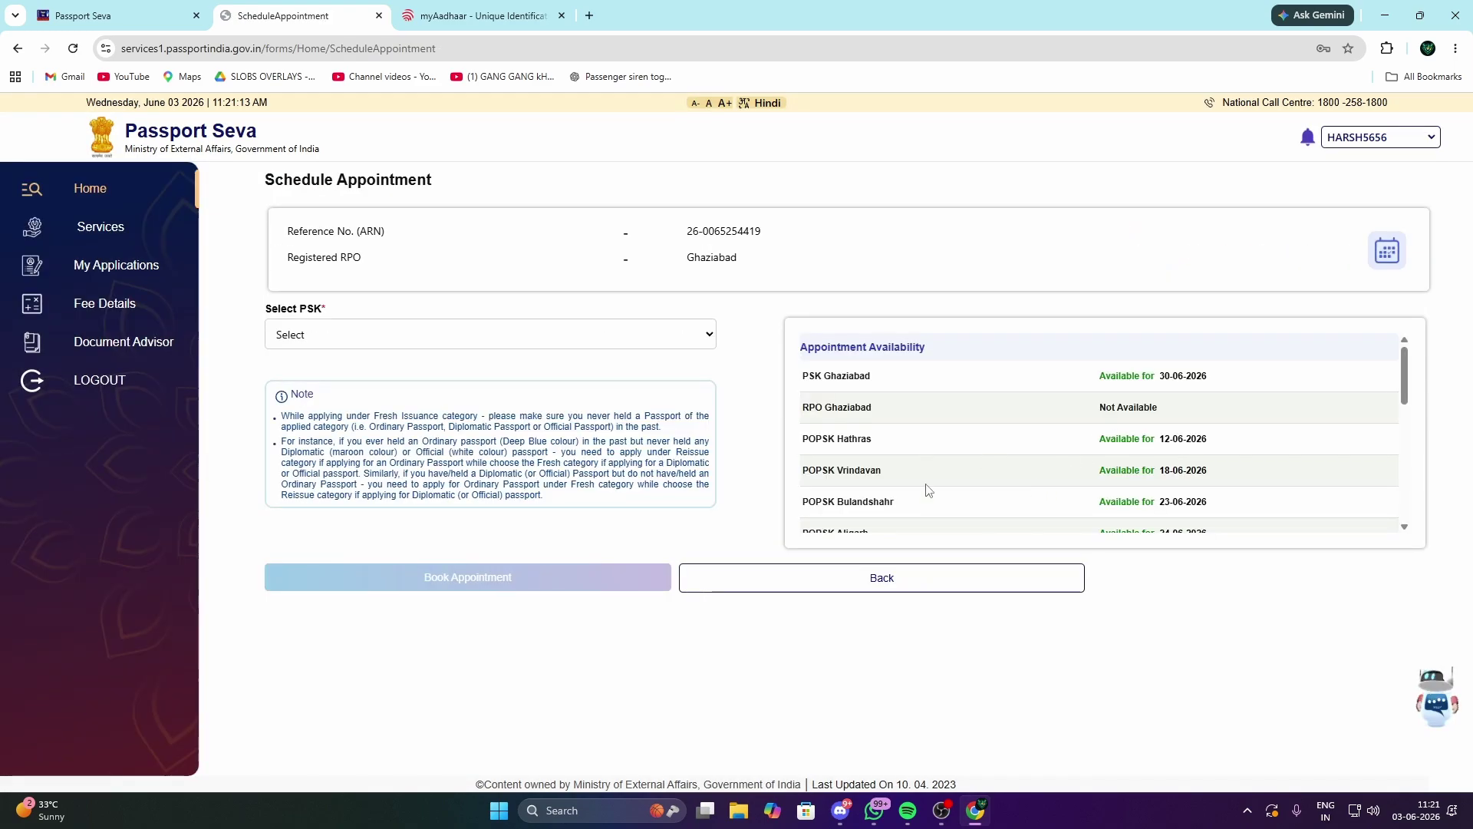
{"action": "scroll", "coordinate": [925, 442], "scroll_direction": "down", "scroll_amount": 1}
{"action": "scroll", "coordinate": [967, 463], "scroll_direction": "up", "scroll_amount": 1}
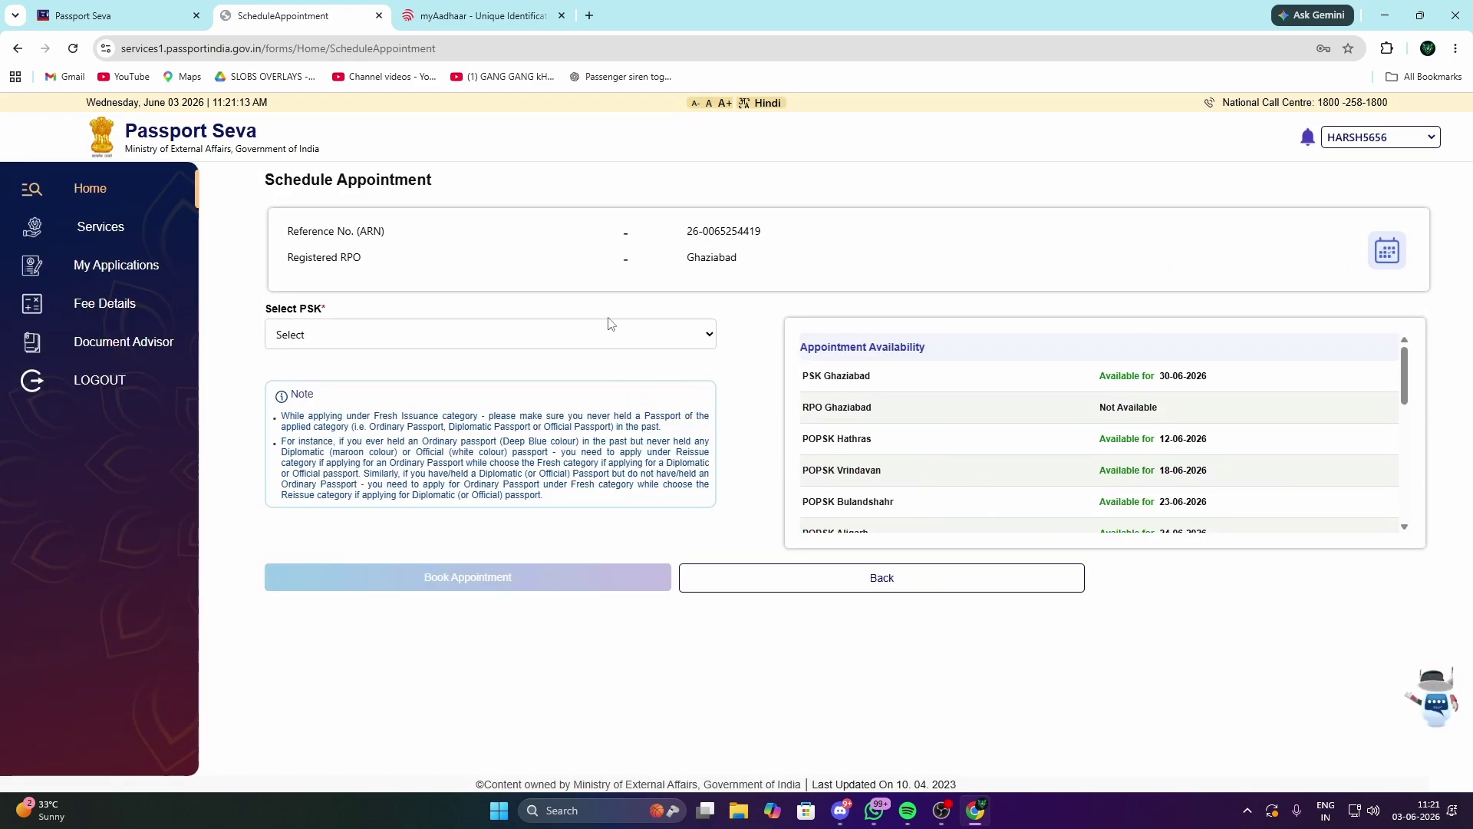
{"action": "left_click", "coordinate": [597, 338]}
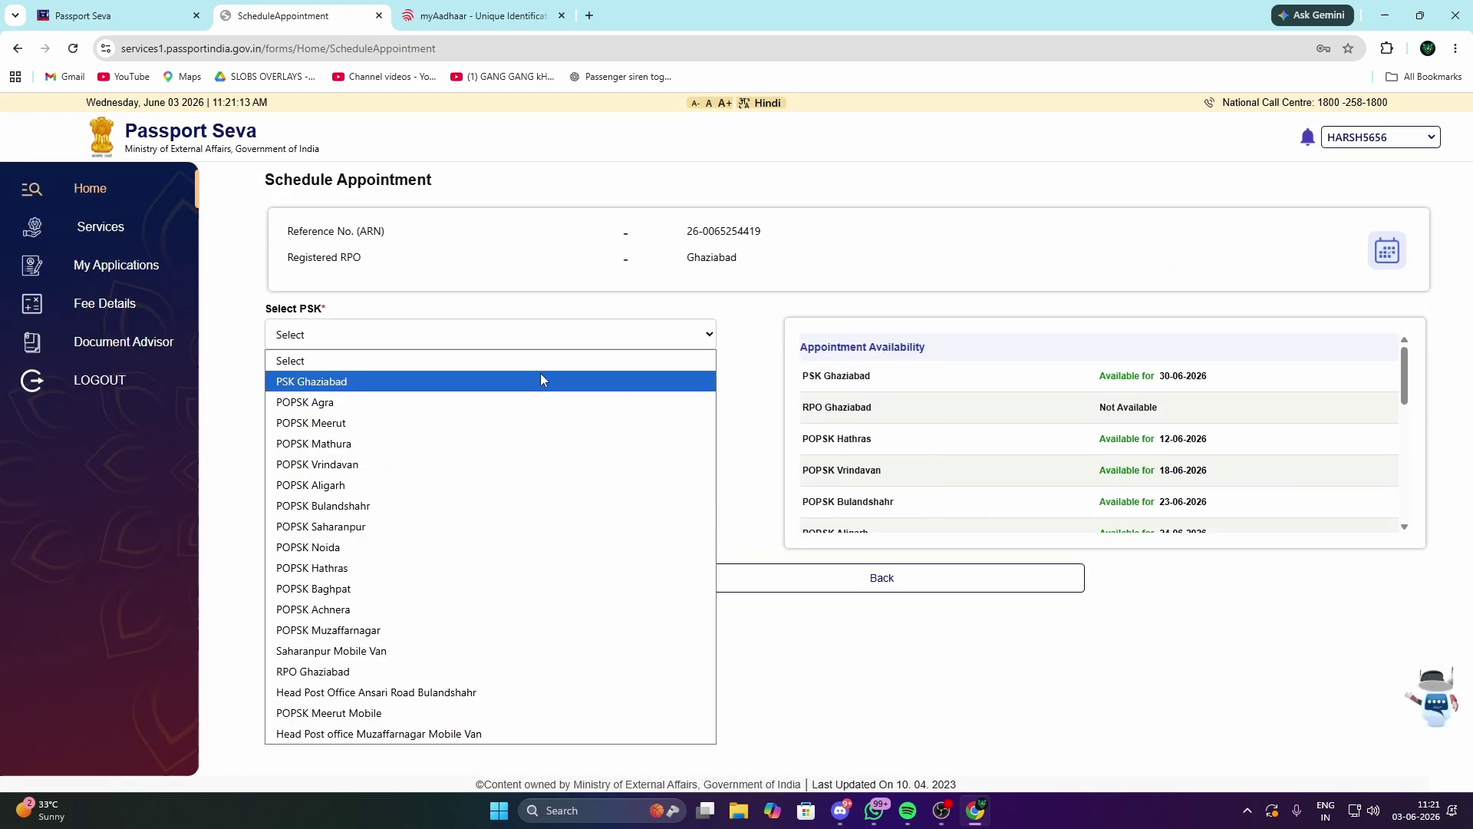
{"action": "left_click", "coordinate": [383, 384]}
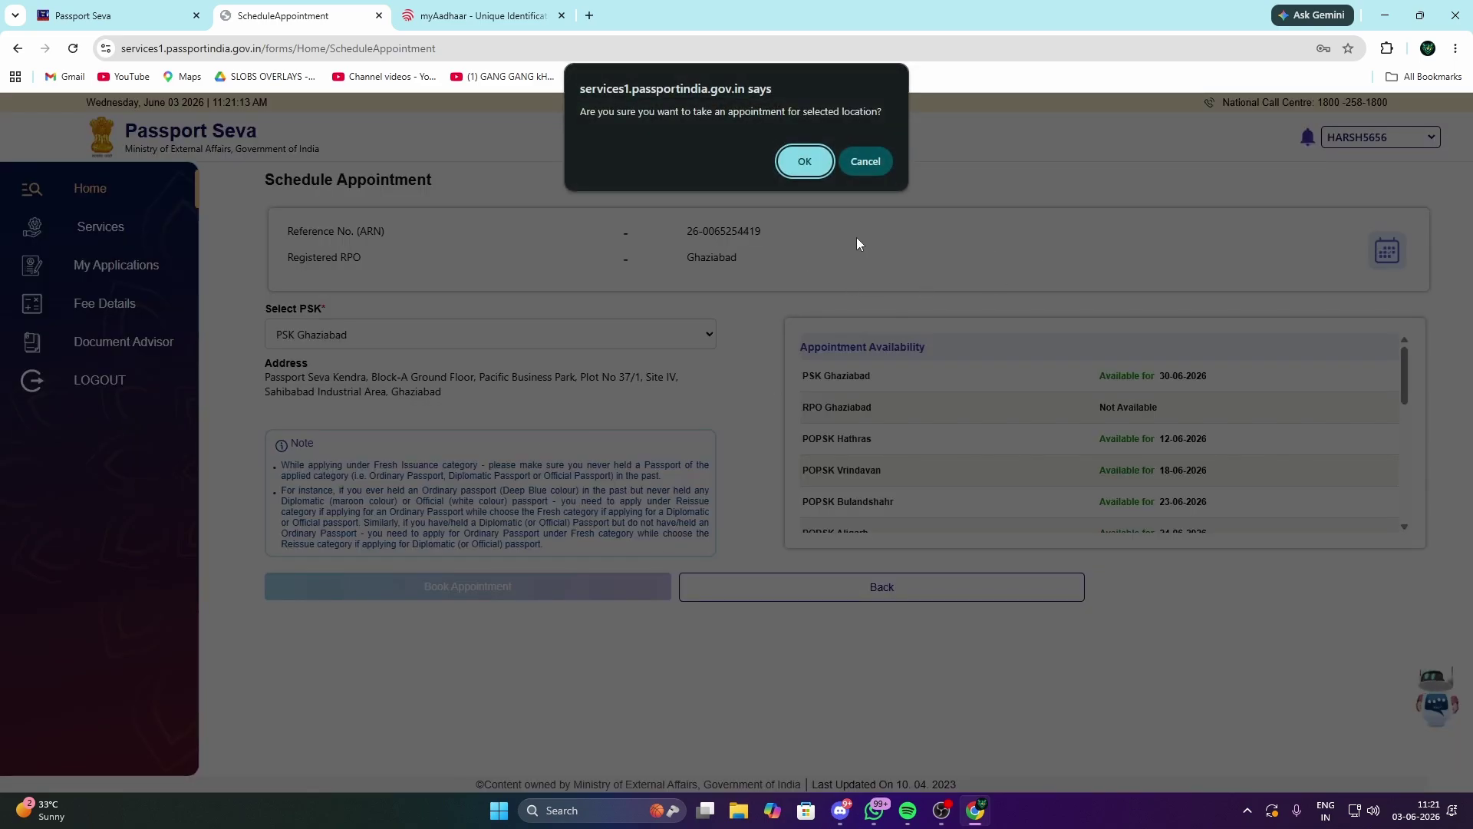
{"action": "left_click", "coordinate": [805, 162]}
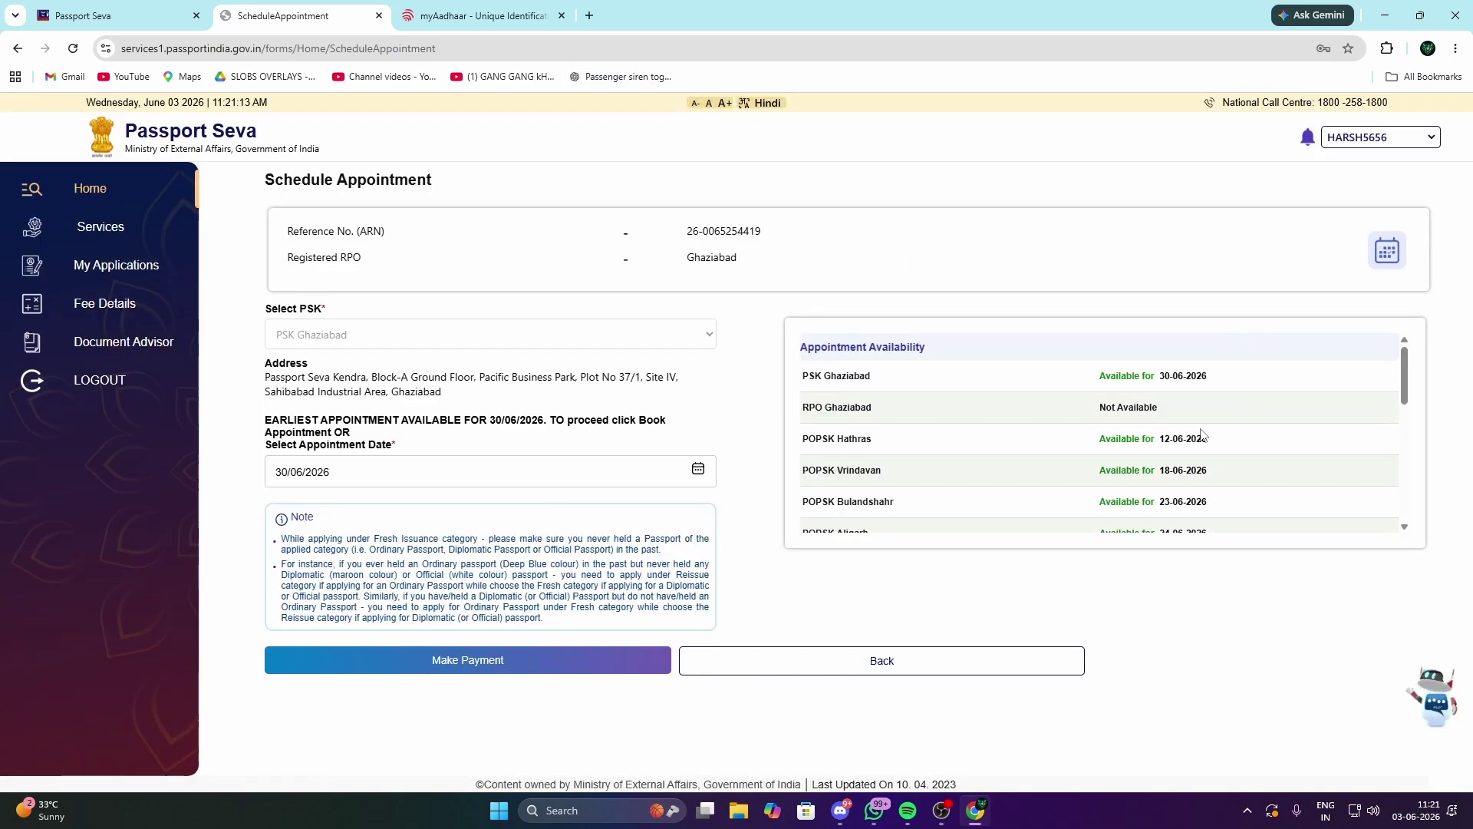
Step: Check PSK Ghaziabad's availability and browse July–August 2026, keeping the 30/06/2026 date
{"action": "scroll", "coordinate": [1012, 456], "scroll_direction": "down", "scroll_amount": 5}
{"action": "scroll", "coordinate": [908, 396], "scroll_direction": "up", "scroll_amount": 5}
{"action": "left_click_drag", "start_coordinate": [803, 375], "coordinate": [1153, 378]}
{"action": "left_click", "coordinate": [1182, 379]}
{"action": "scroll", "coordinate": [931, 438], "scroll_direction": "down", "scroll_amount": 1}
{"action": "scroll", "coordinate": [1001, 445], "scroll_direction": "up", "scroll_amount": 1}
{"action": "scroll", "coordinate": [997, 529], "scroll_direction": "down", "scroll_amount": 3}
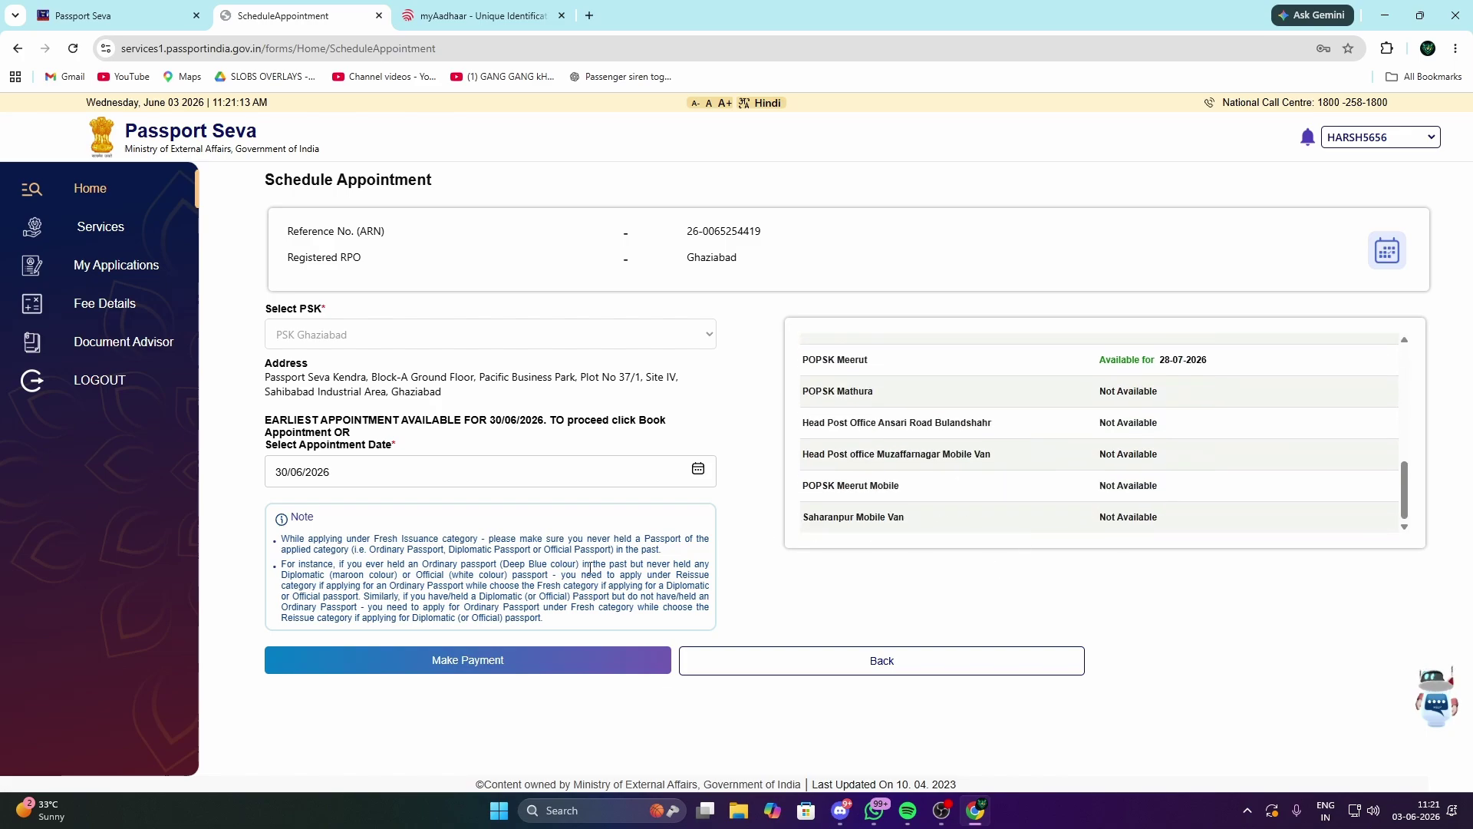
{"action": "left_click", "coordinate": [697, 468]}
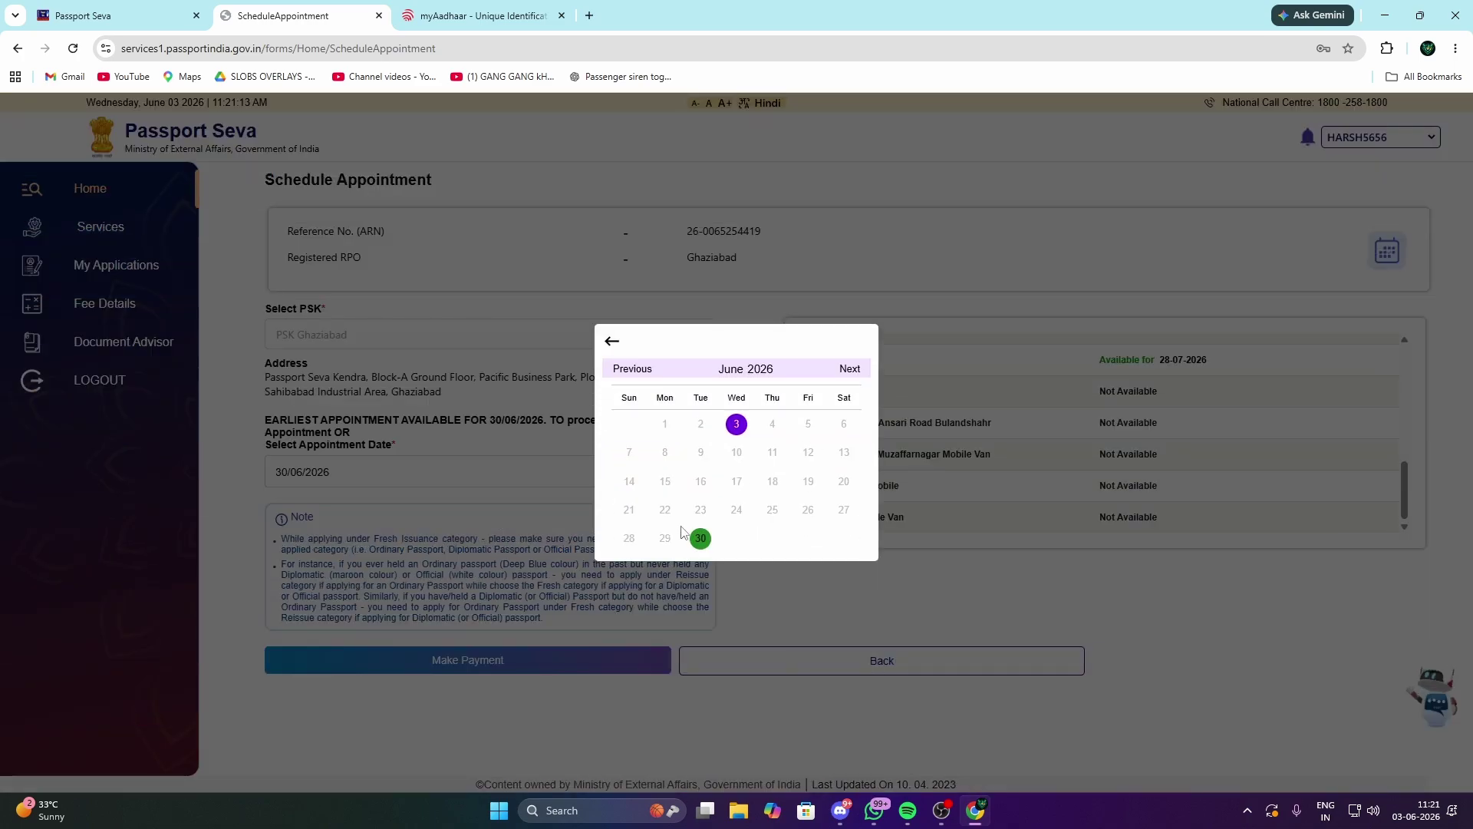
{"action": "left_click", "coordinate": [849, 369]}
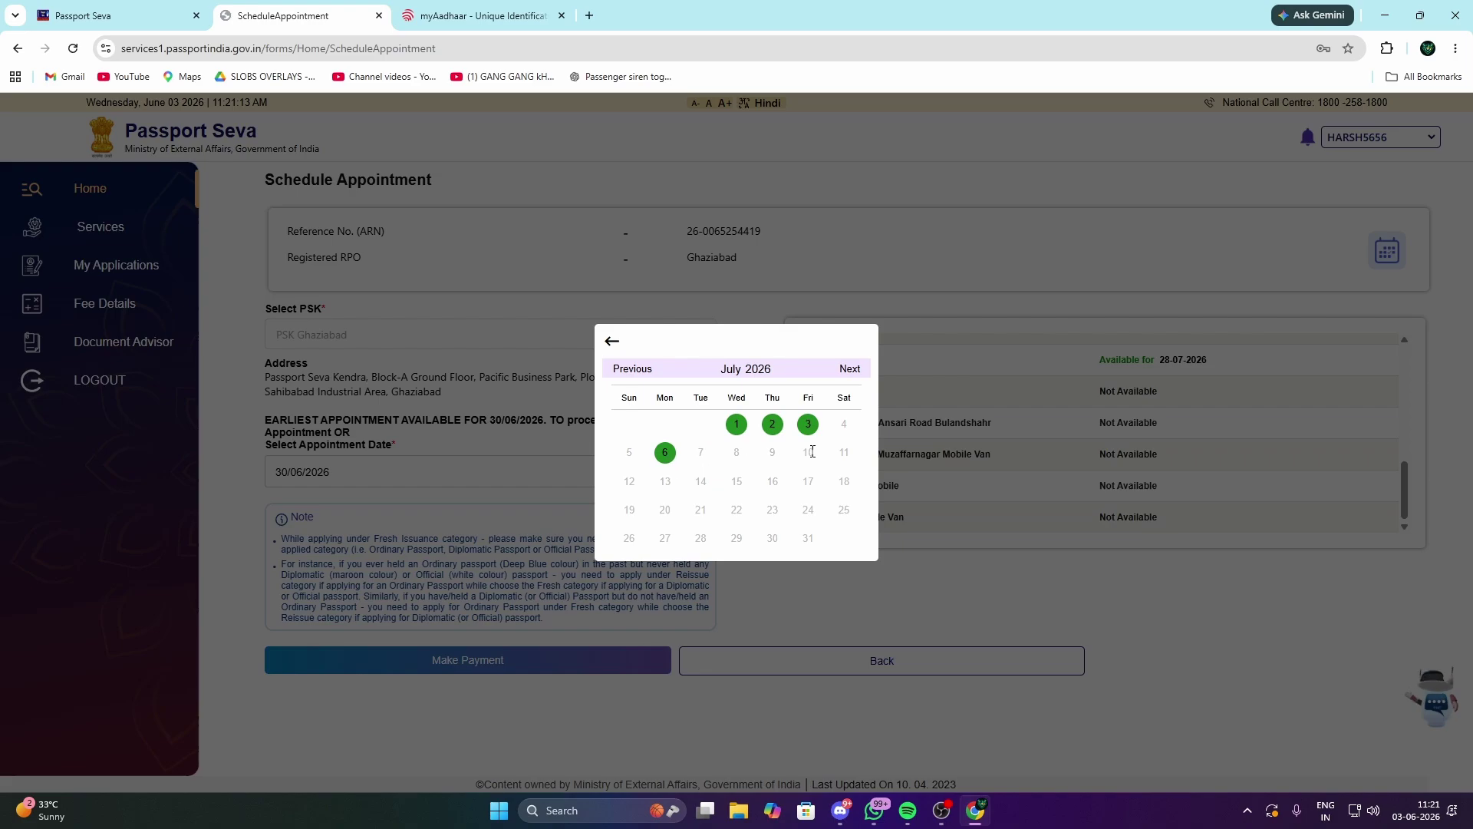
{"action": "left_click", "coordinate": [845, 378]}
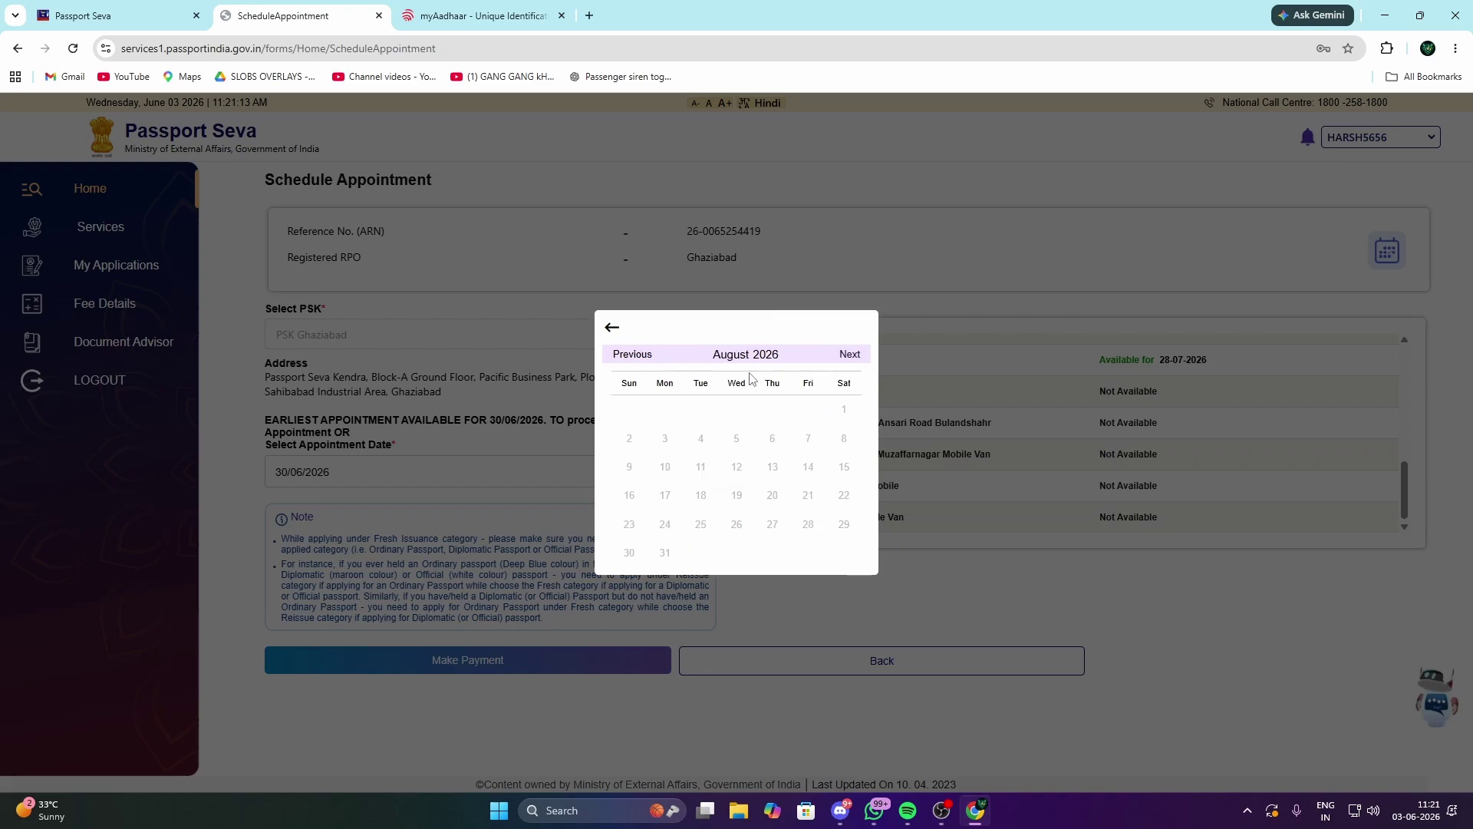
{"action": "left_click", "coordinate": [631, 367]}
{"action": "left_click", "coordinate": [611, 341]}
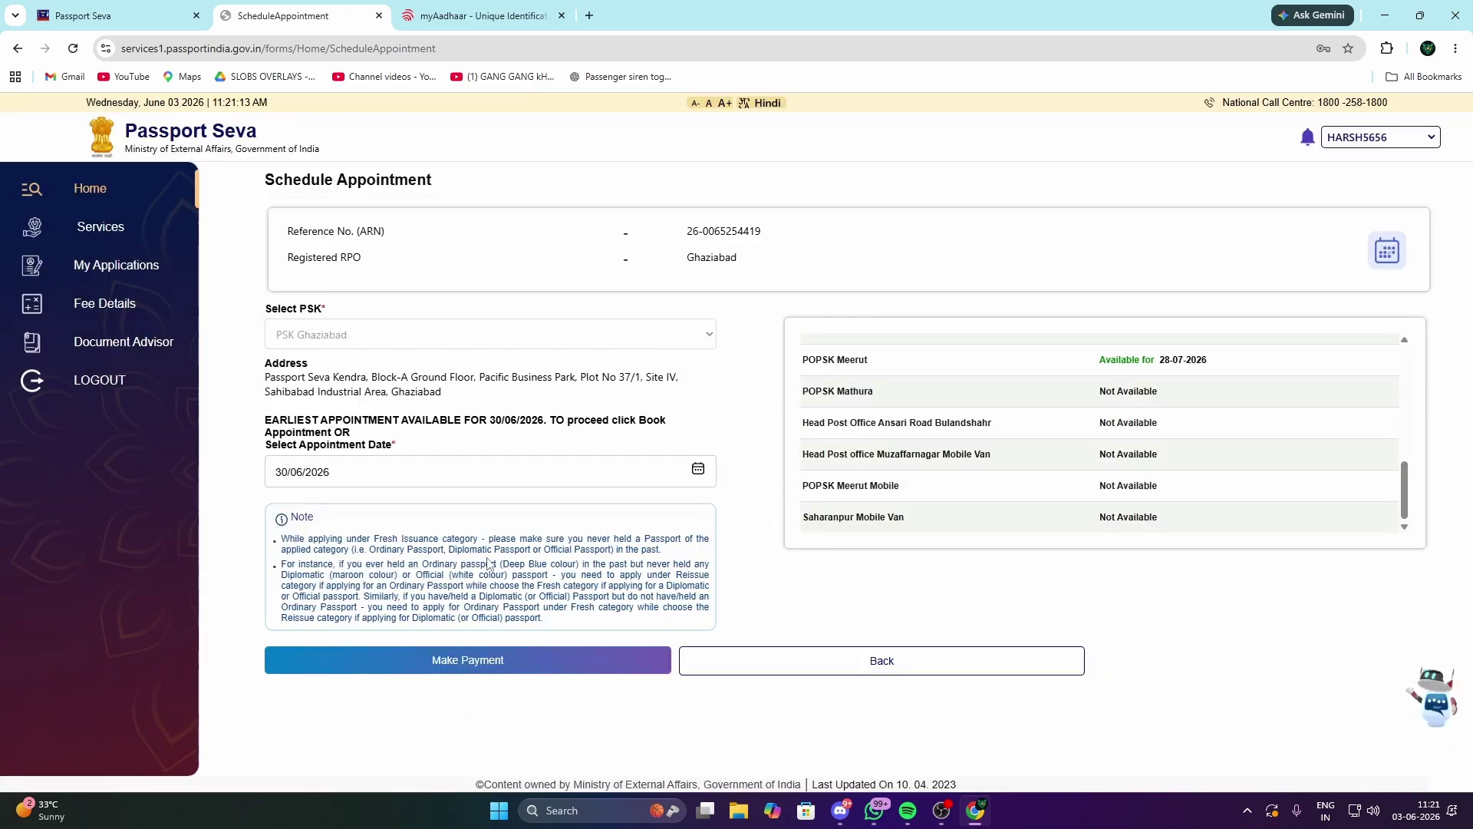
Step: Proceed to payment, confirm the location, and review the 2000.0 Rs. total fee
{"action": "left_click", "coordinate": [630, 666]}
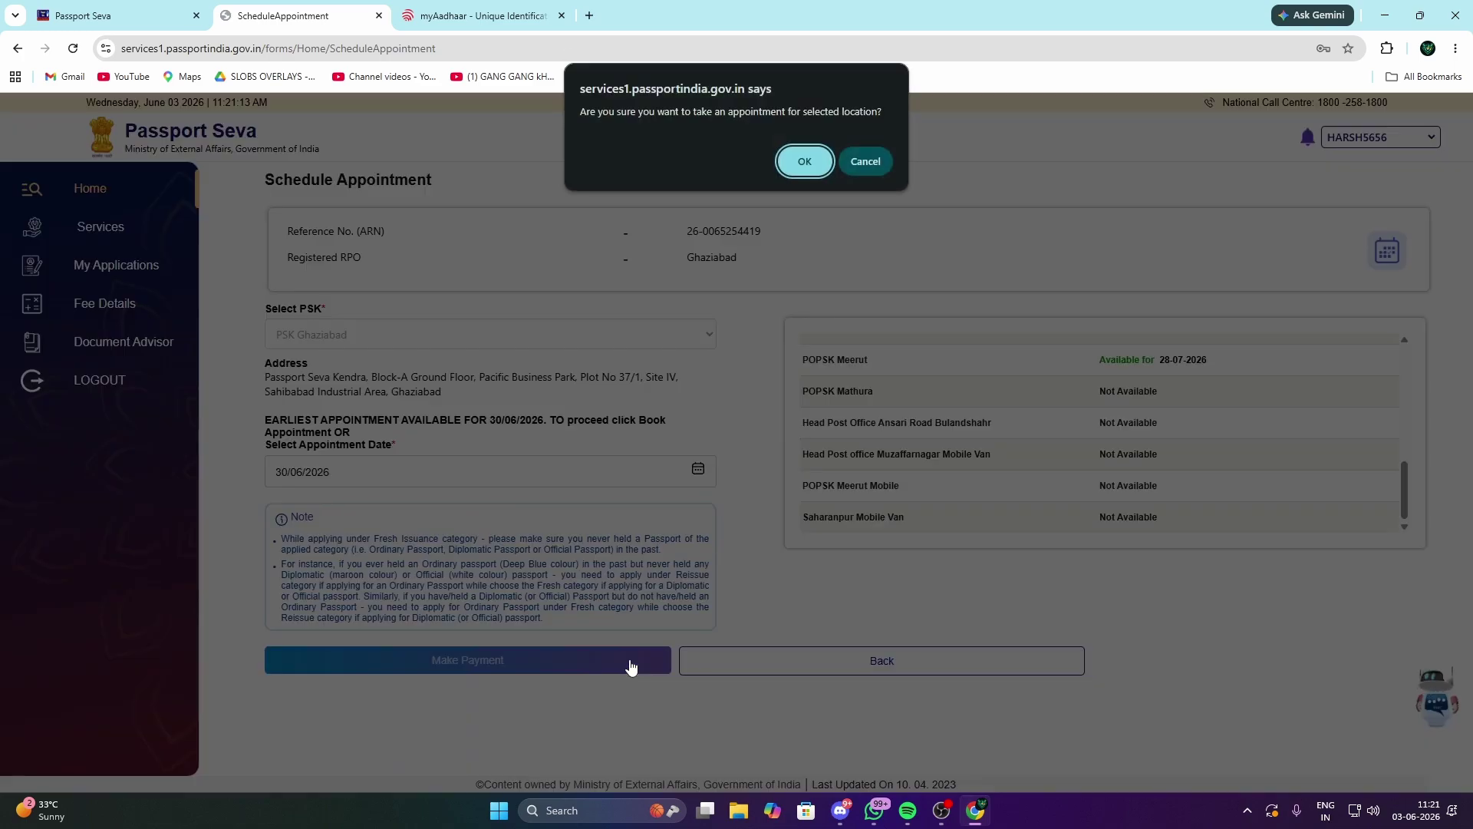
{"action": "left_click", "coordinate": [798, 158]}
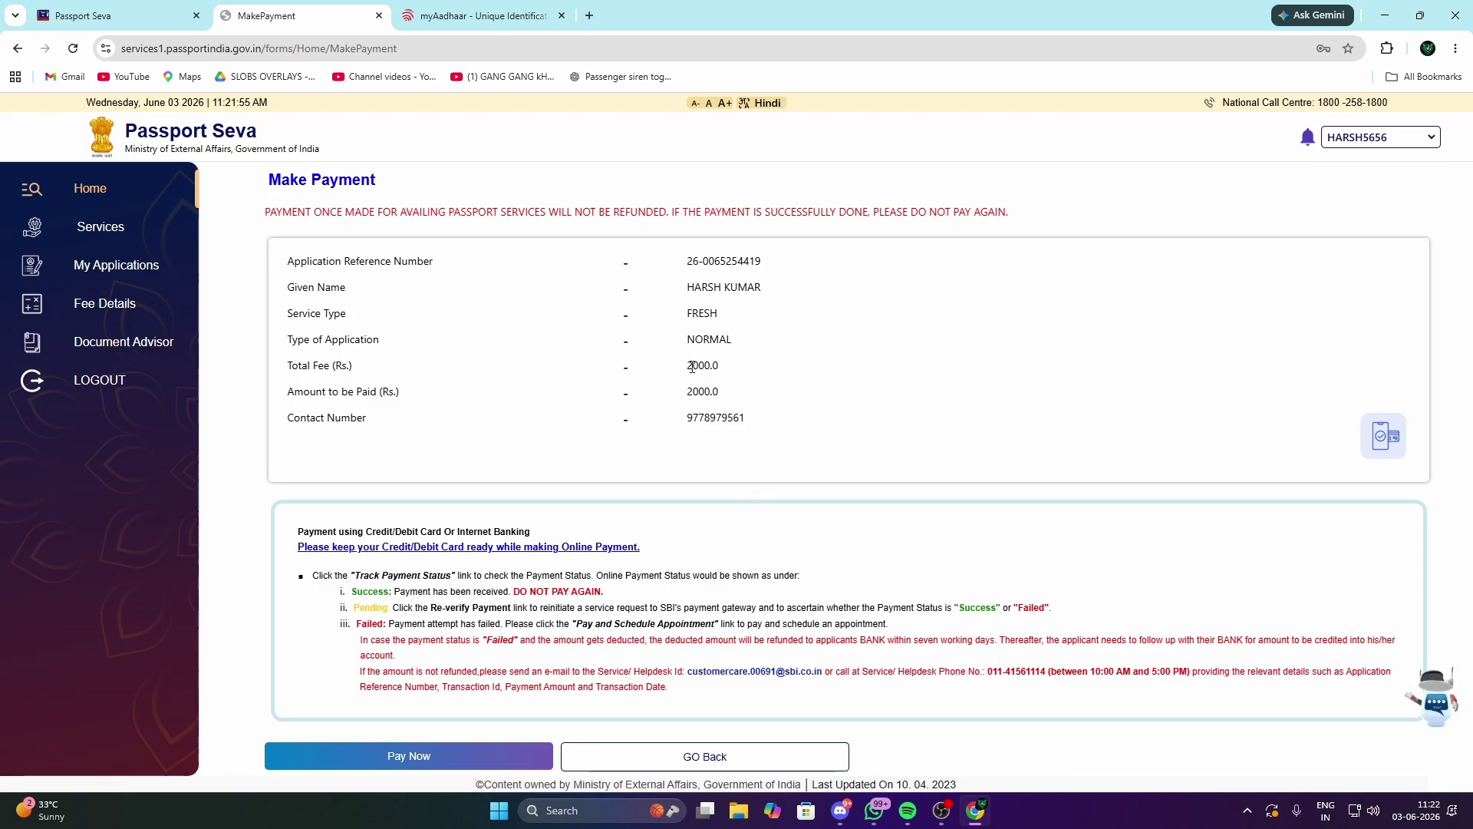
{"action": "mouse_move", "coordinate": [688, 366]}
{"action": "left_mouse_down"}
{"action": "mouse_move", "coordinate": [738, 390]}
{"action": "mouse_move", "coordinate": [689, 368]}
{"action": "left_mouse_up"}
{"action": "left_click", "coordinate": [720, 390]}
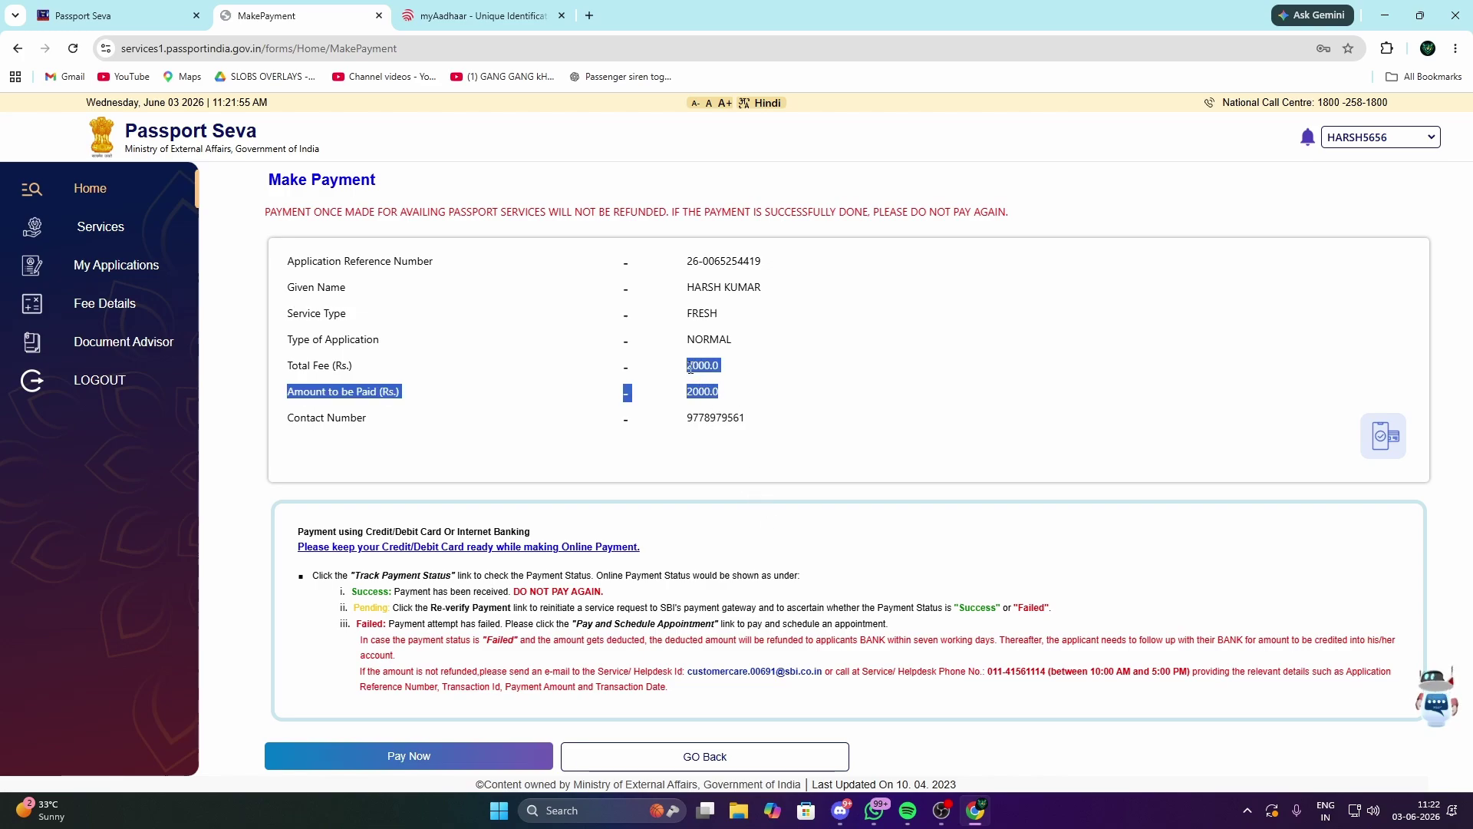